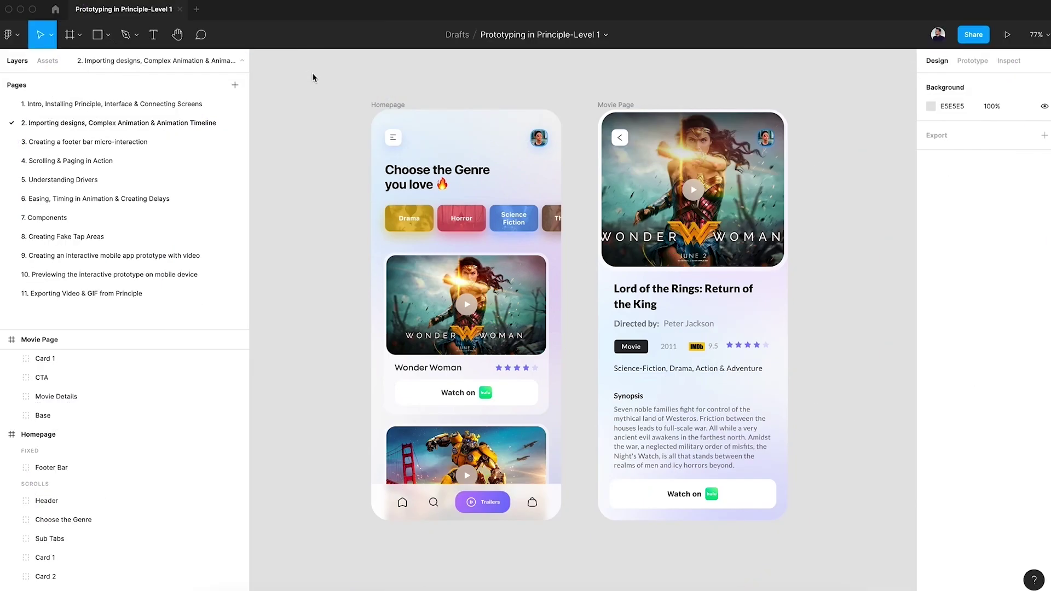
Step: Play the finished prototype in the Principle preview, going back and forth between the homepage and the movie page
{"action": "left_click", "coordinate": [942, 310]}
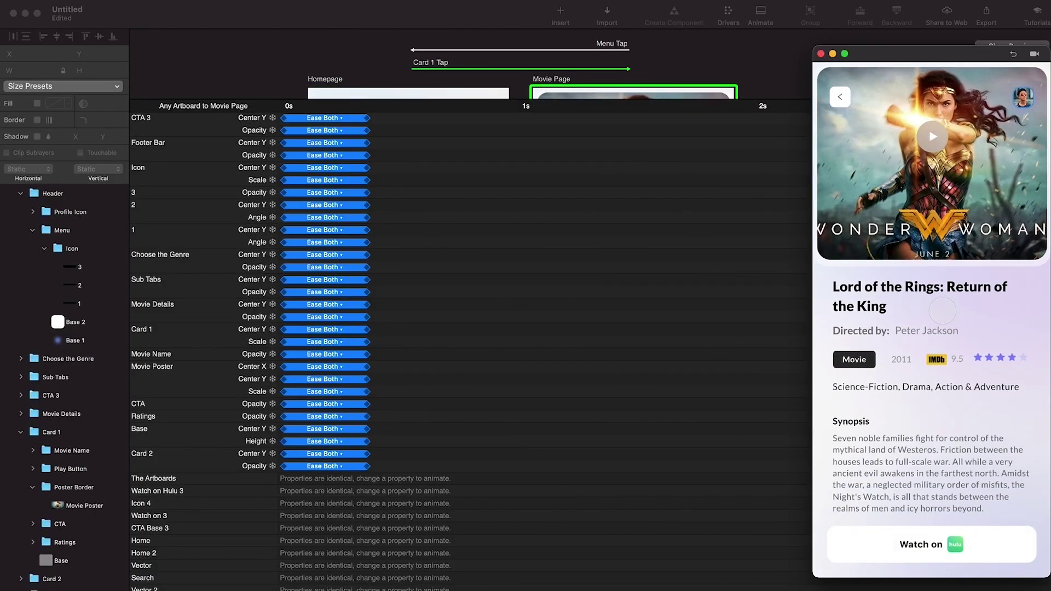
{"action": "left_click", "coordinate": [838, 94]}
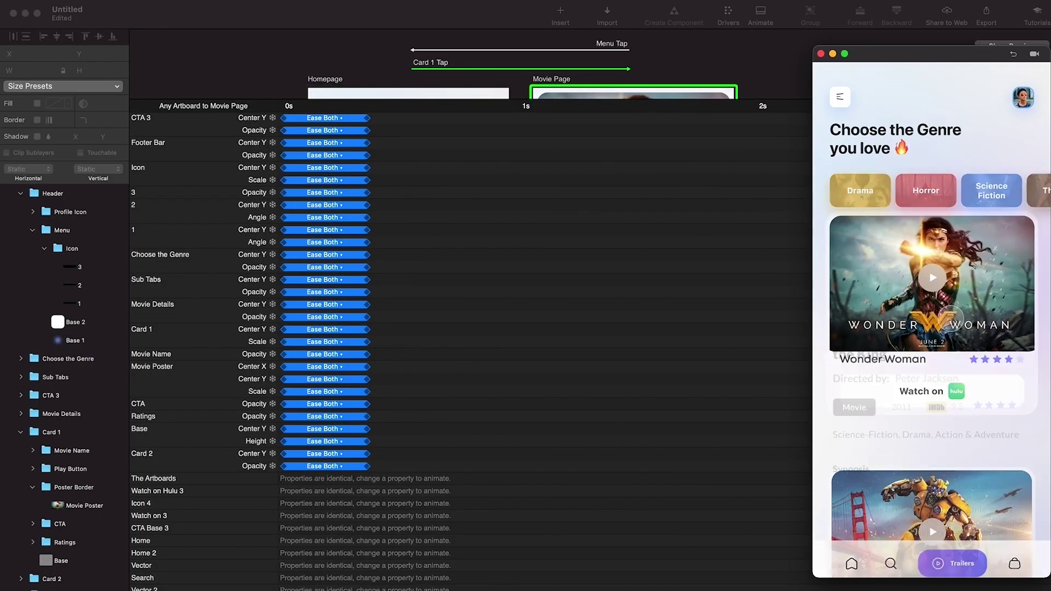
{"action": "left_click", "coordinate": [840, 96]}
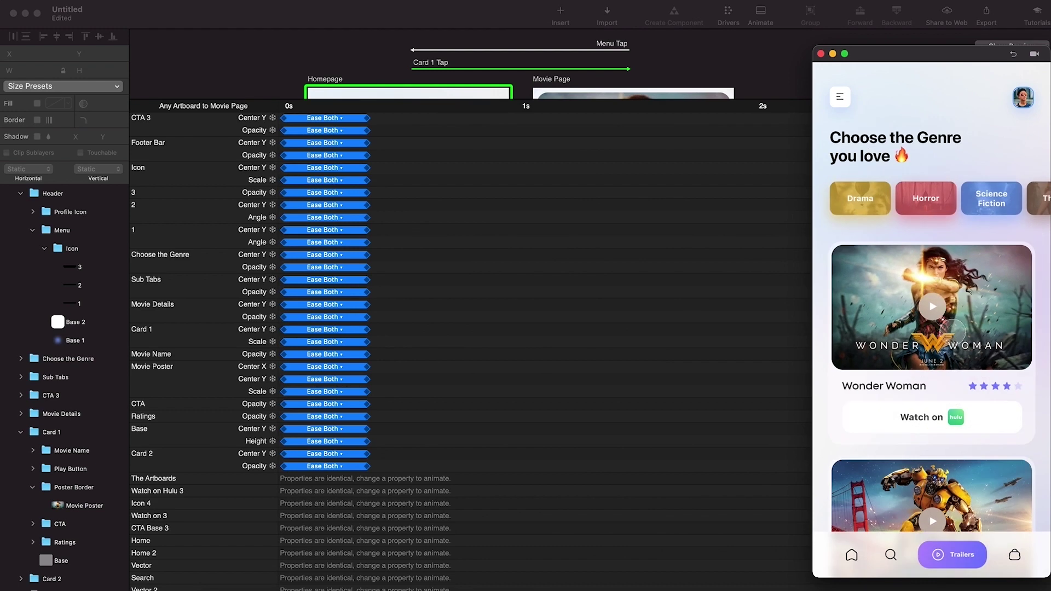
{"action": "left_click", "coordinate": [952, 331]}
{"action": "left_click", "coordinate": [840, 96]}
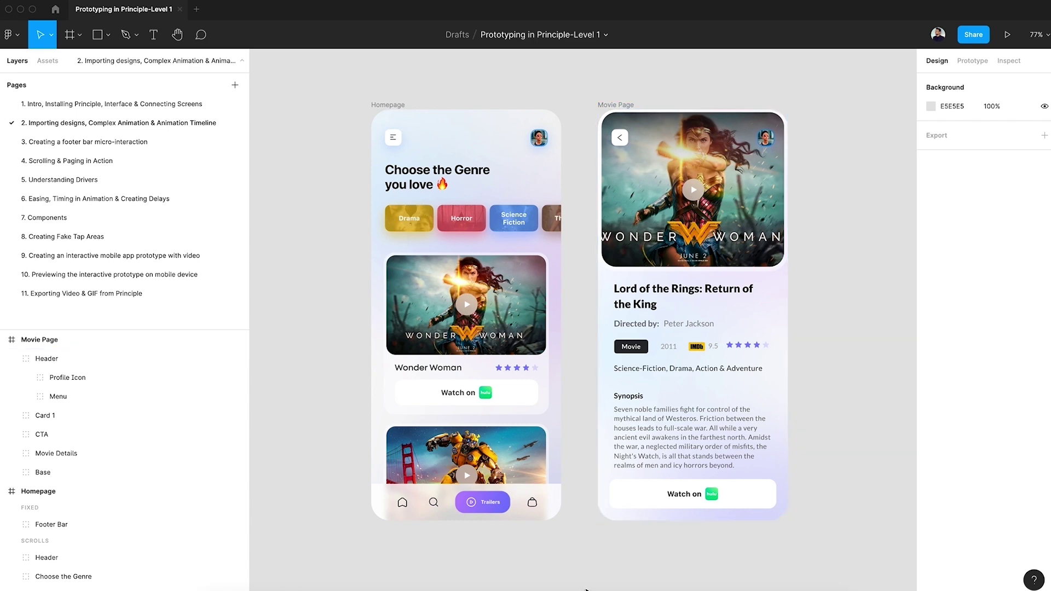
Step: Switch to Principle and start a design import with Figma as the source
{"action": "left_click", "coordinate": [564, 586]}
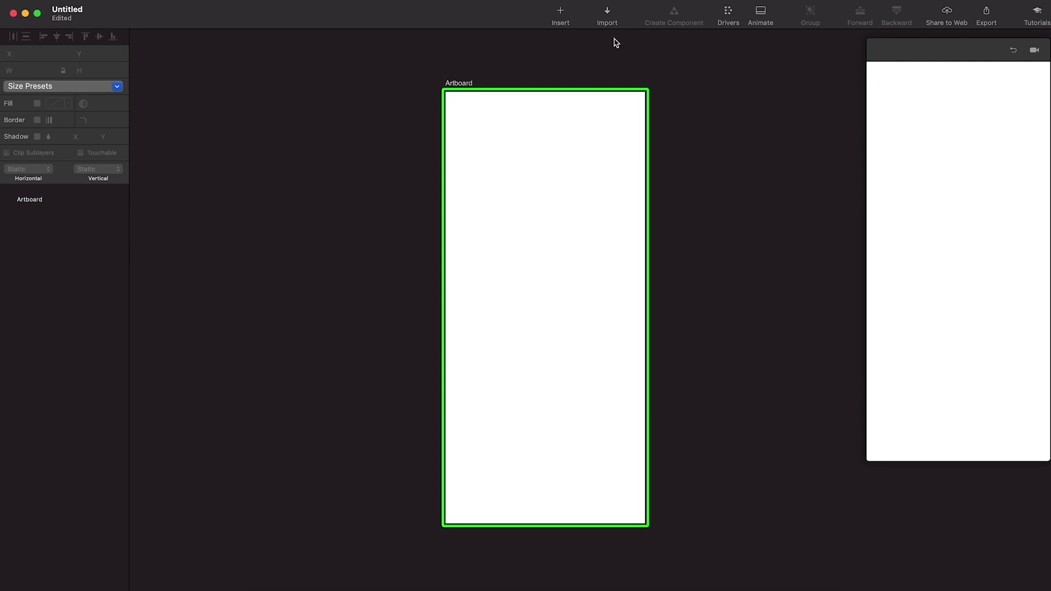
{"action": "left_click", "coordinate": [608, 12]}
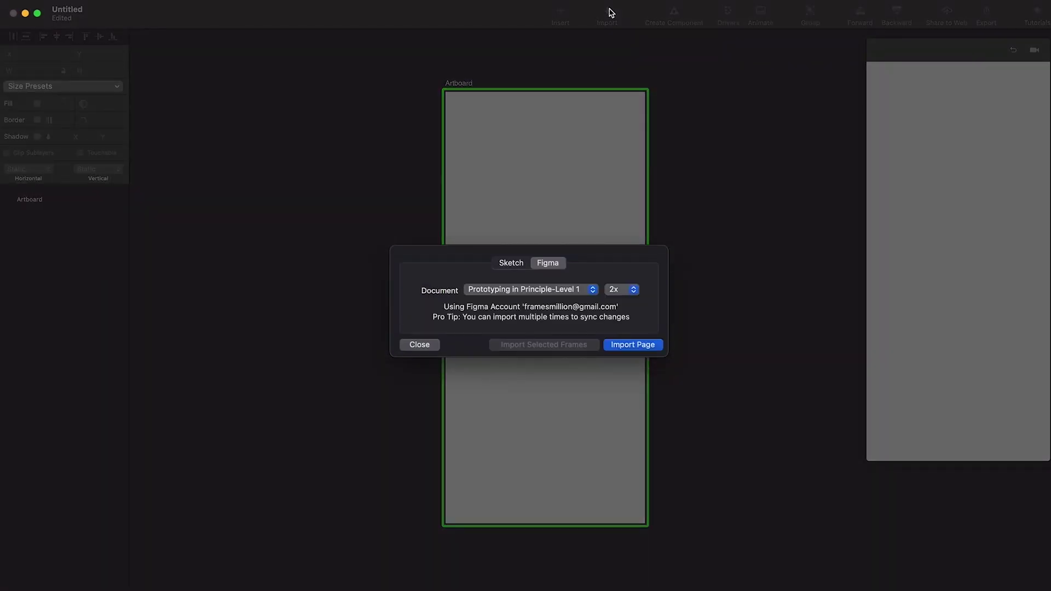
{"action": "left_click", "coordinate": [515, 265]}
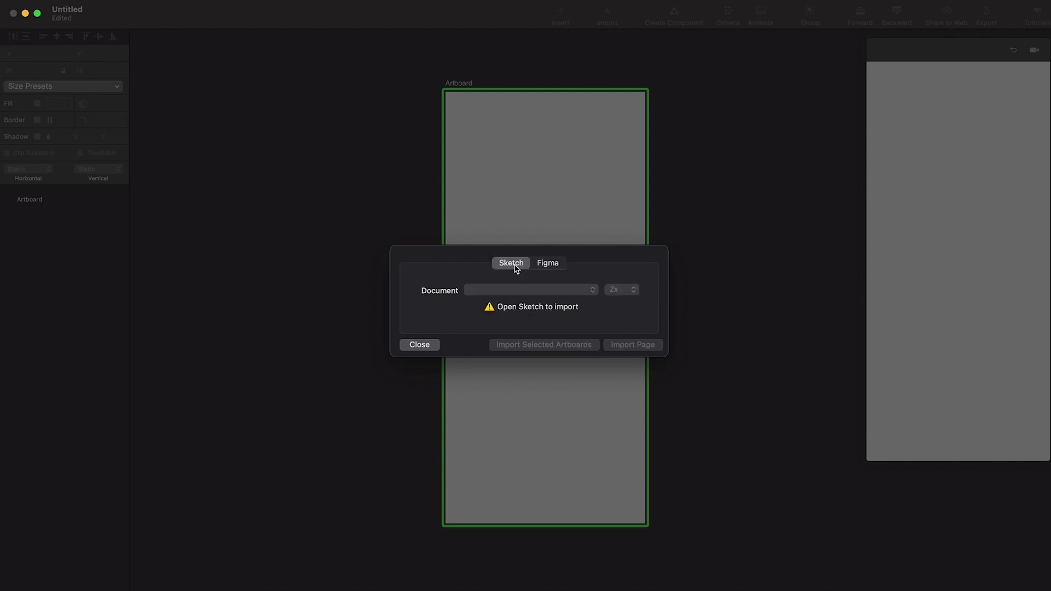
{"action": "left_click", "coordinate": [549, 265]}
Step: Choose the Figma document Prototyping in Principle-Level 1 for the import, with assets rasterized at 2x
{"action": "left_click", "coordinate": [582, 295]}
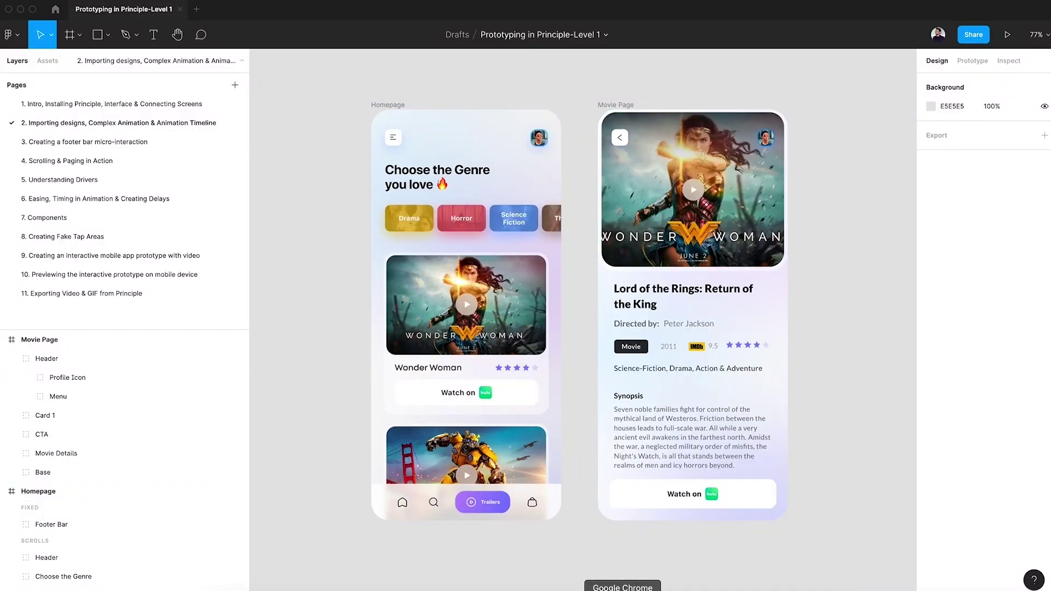
{"action": "left_click", "coordinate": [562, 589]}
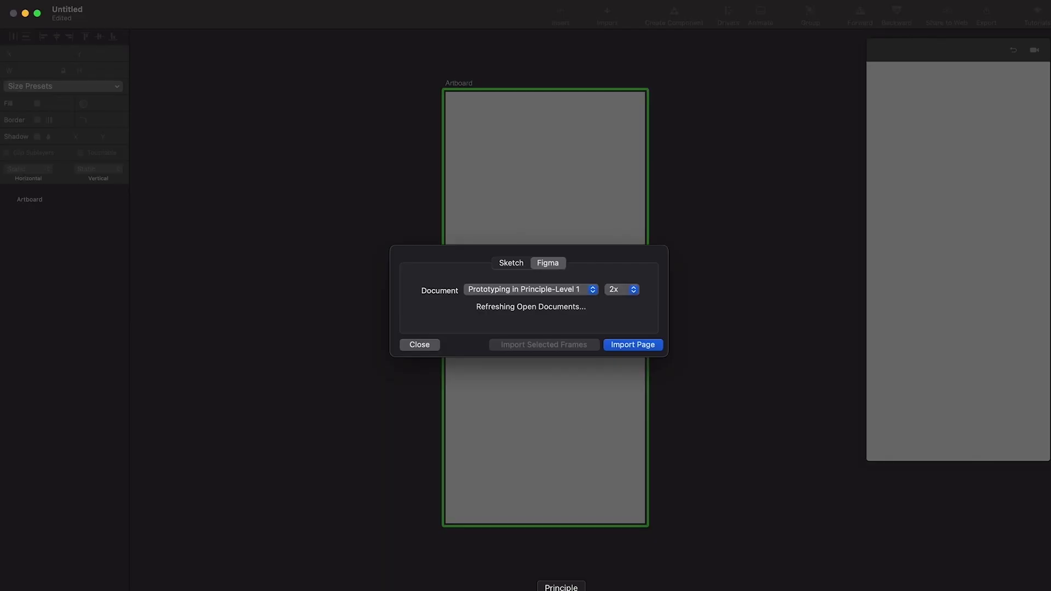
{"action": "left_click", "coordinate": [574, 291]}
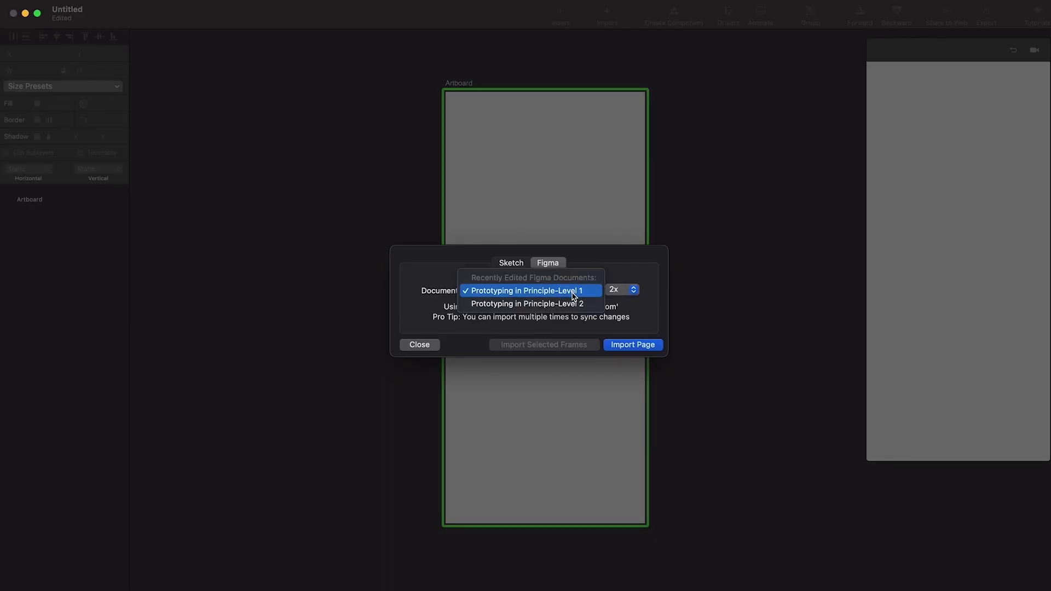
{"action": "left_click", "coordinate": [573, 295]}
{"action": "left_click", "coordinate": [633, 293]}
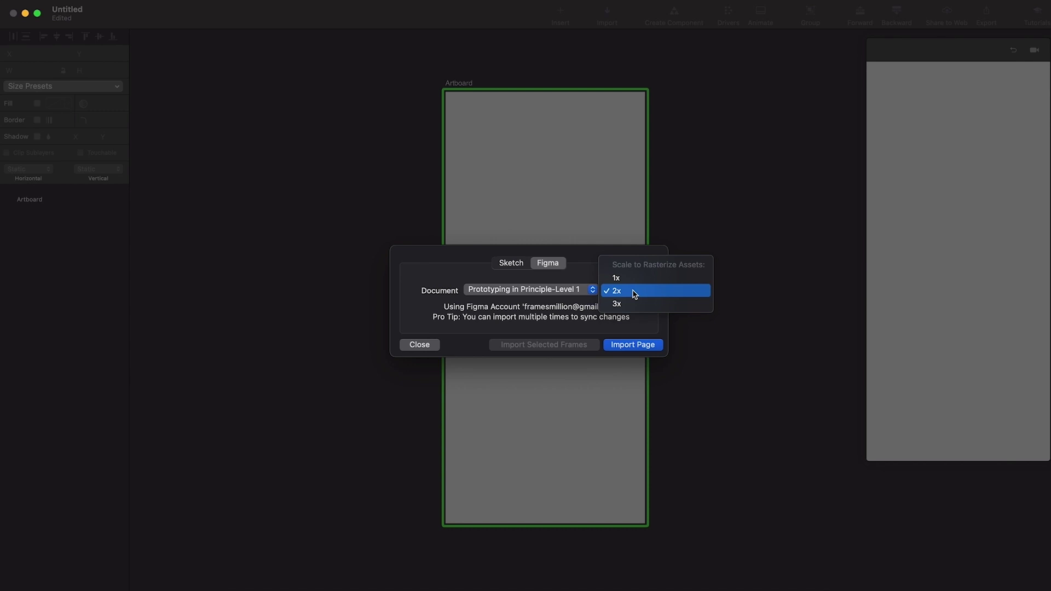
{"action": "left_click", "coordinate": [634, 294]}
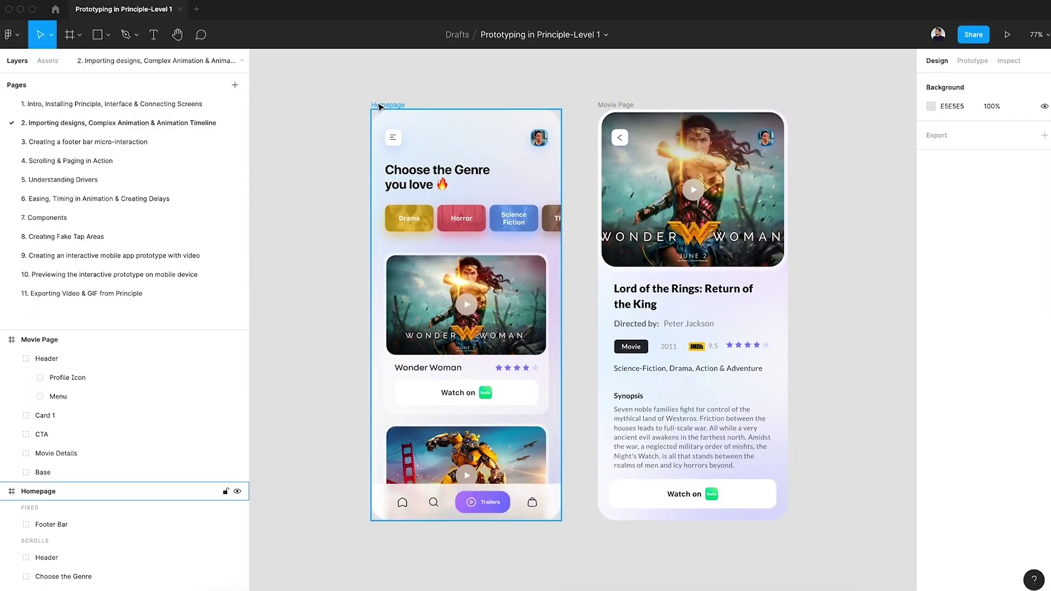
Step: Select the Homepage and Movie Page frames in Figma and import the selected frames into Principle
{"action": "left_click", "coordinate": [380, 106]}
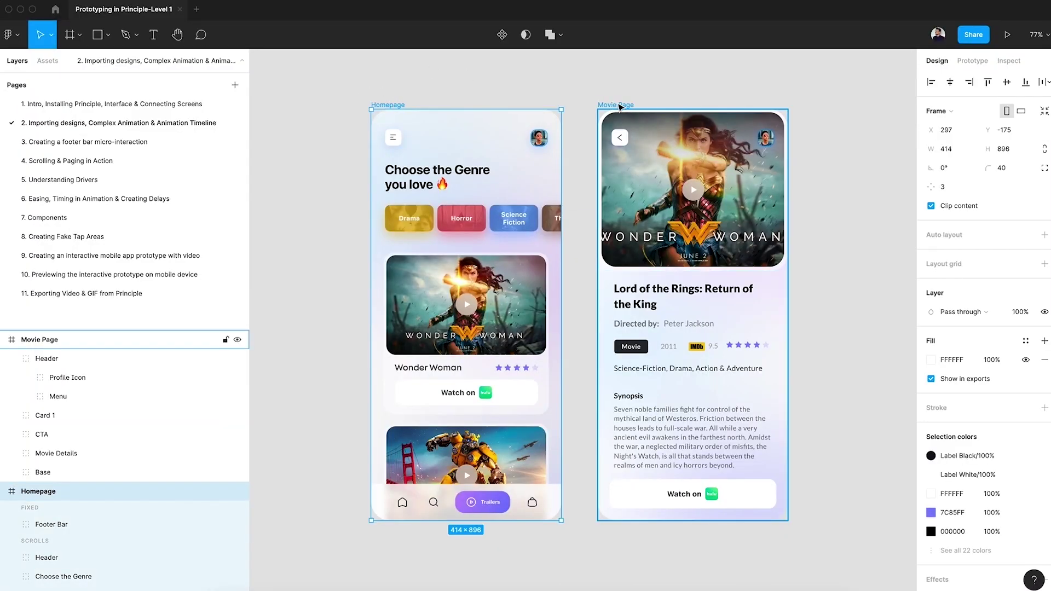
{"action": "left_click", "coordinate": [620, 106], "text": "shift"}
{"action": "scroll", "coordinate": [452, 154], "scroll_direction": "right", "scroll_amount": 2}
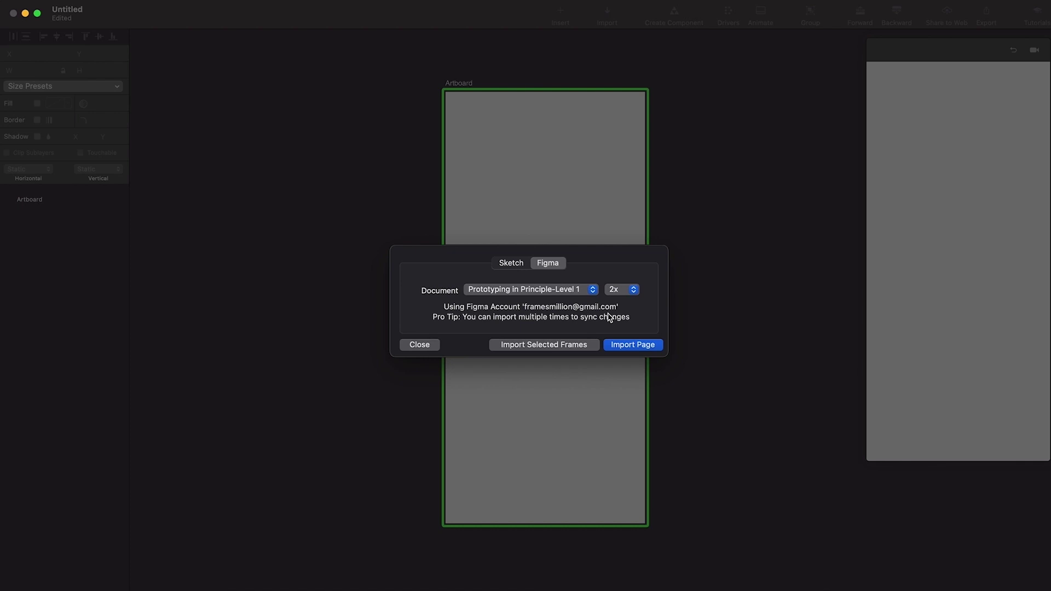
{"action": "left_click", "coordinate": [547, 351]}
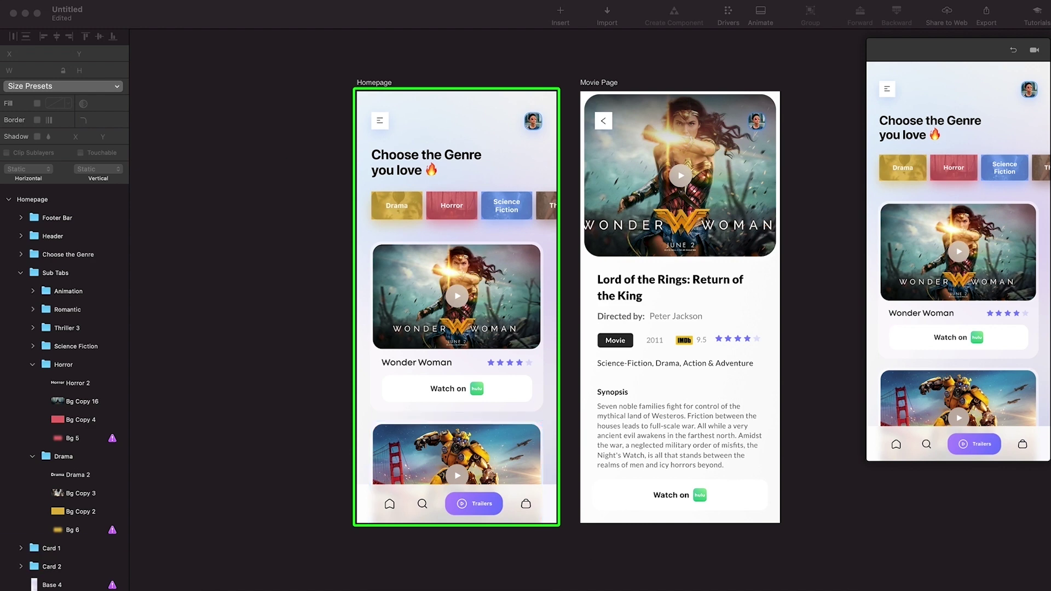
Step: Compare the original frames in Figma with the imported artboards in Principle
{"action": "key", "text": "super+Tab"}
{"action": "left_click", "coordinate": [800, 320]}
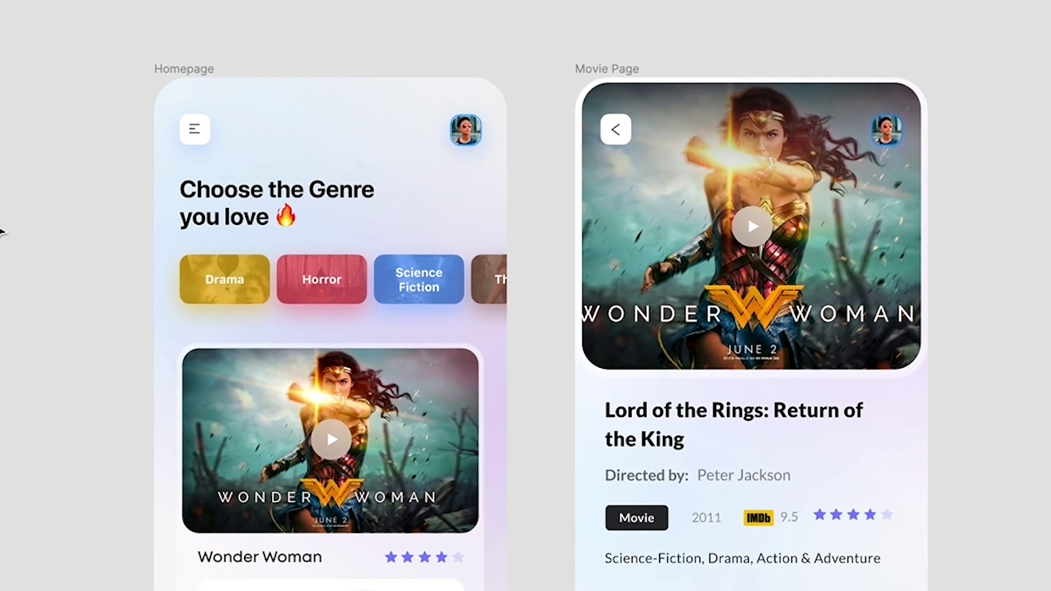
{"action": "key", "text": "super+Tab"}
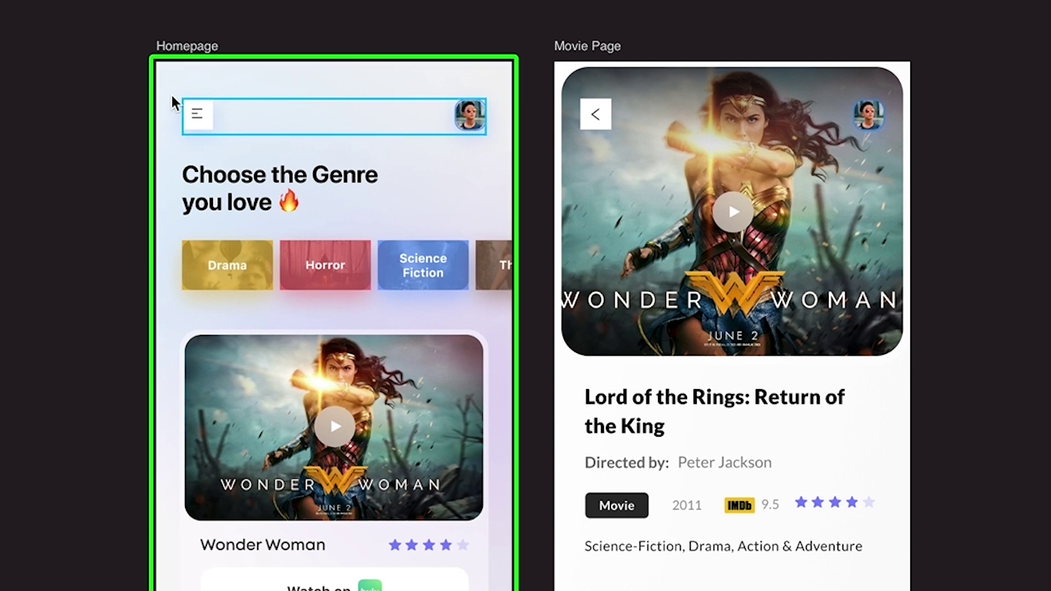
Step: Round the corners of the menu icon's white base in the homepage header
{"action": "scroll", "coordinate": [212, 93], "scroll_direction": "up", "scroll_amount": 10}
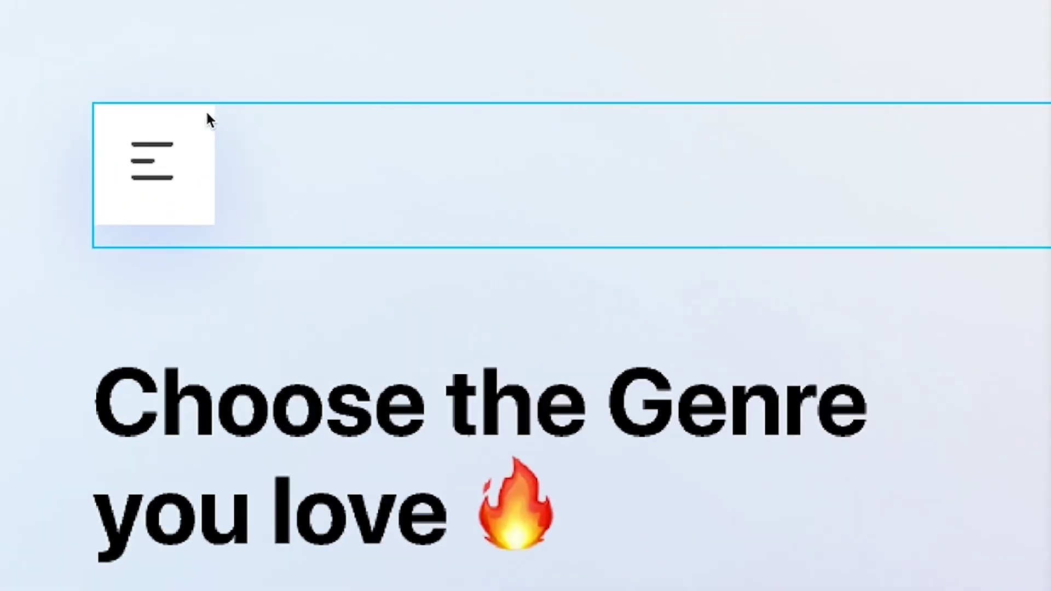
{"action": "double_click", "coordinate": [208, 122]}
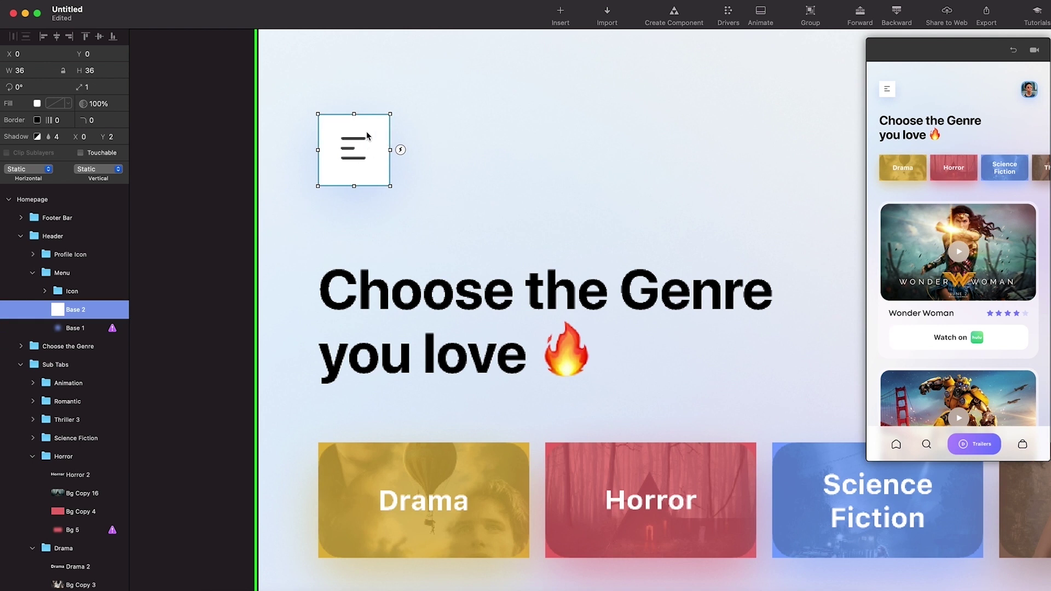
{"action": "left_click", "coordinate": [96, 120]}
{"action": "key", "text": "BackSpace"}
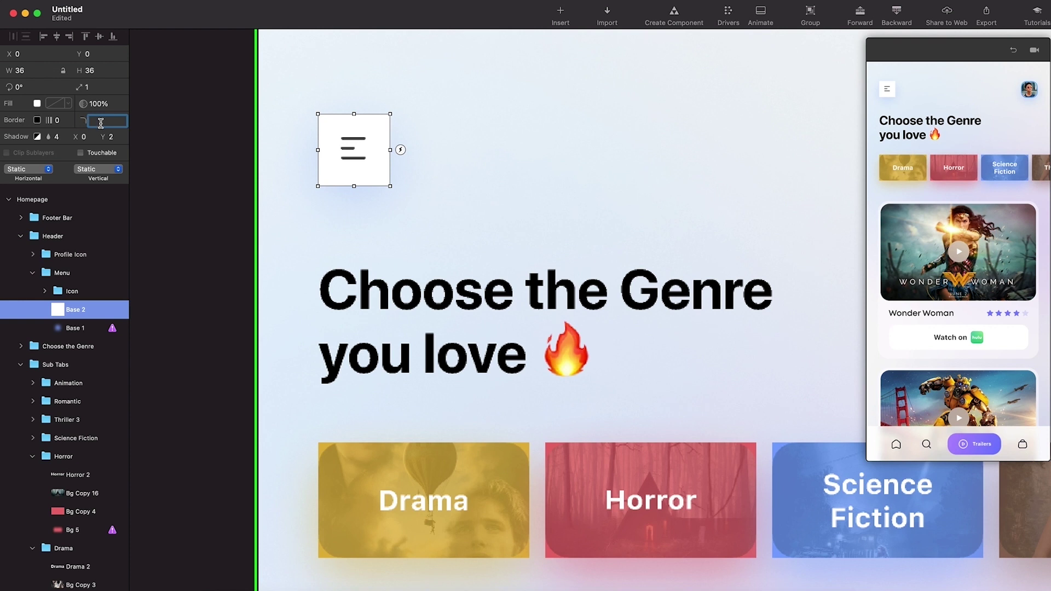
{"action": "key", "text": "Return"}
Step: Set the corner radius of the Drama tab's yellow background layer, Bg Copy 2, to 12
{"action": "left_click", "coordinate": [379, 325]}
{"action": "scroll", "coordinate": [381, 327], "scroll_direction": "down", "scroll_amount": 3}
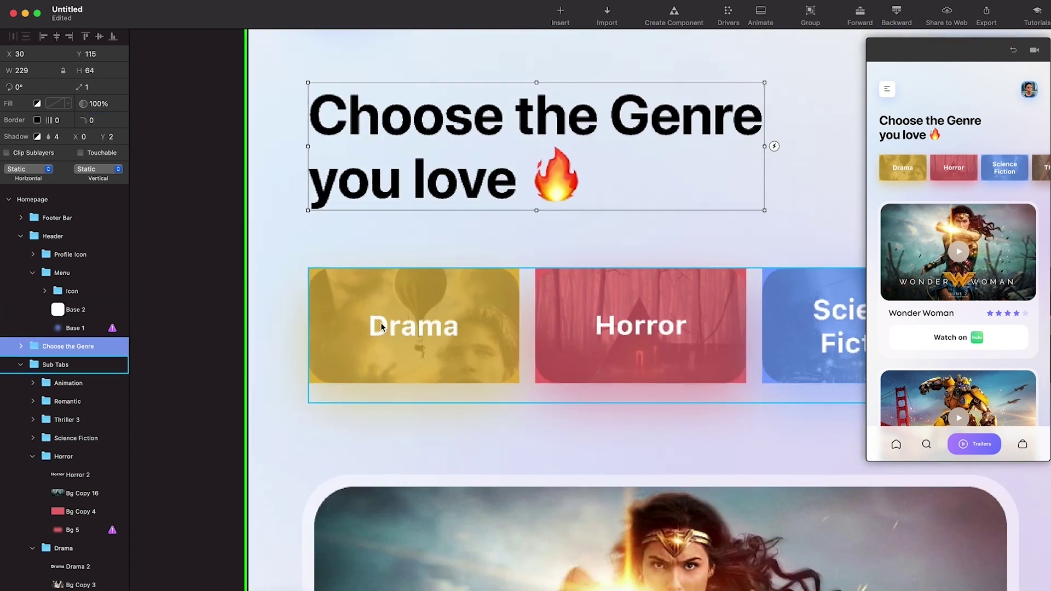
{"action": "left_click", "coordinate": [517, 379]}
{"action": "left_click", "coordinate": [360, 302]}
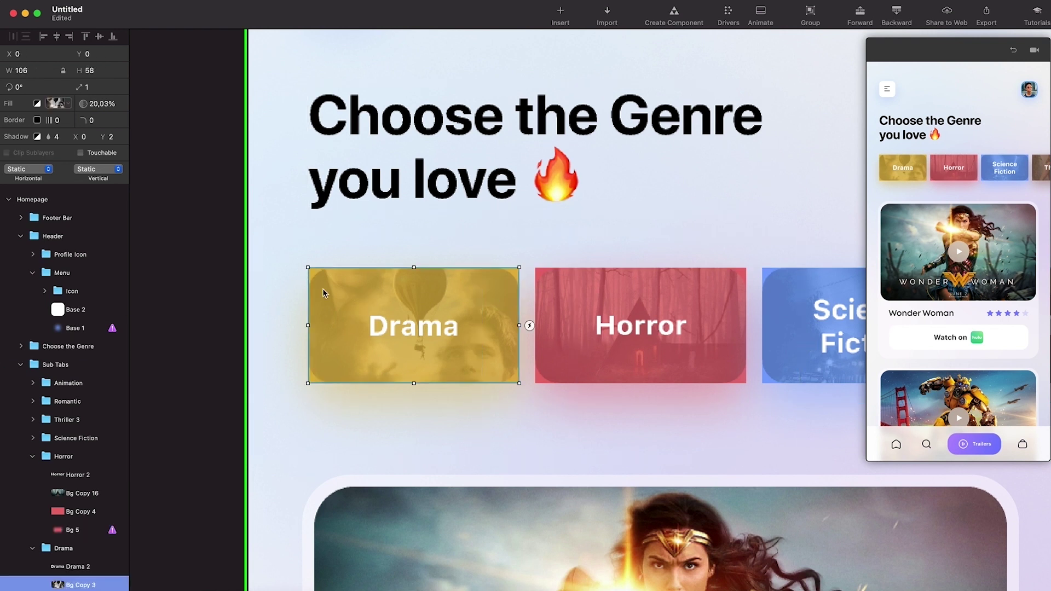
{"action": "scroll", "coordinate": [76, 553], "scroll_direction": "down", "scroll_amount": 2}
{"action": "left_click", "coordinate": [76, 548]}
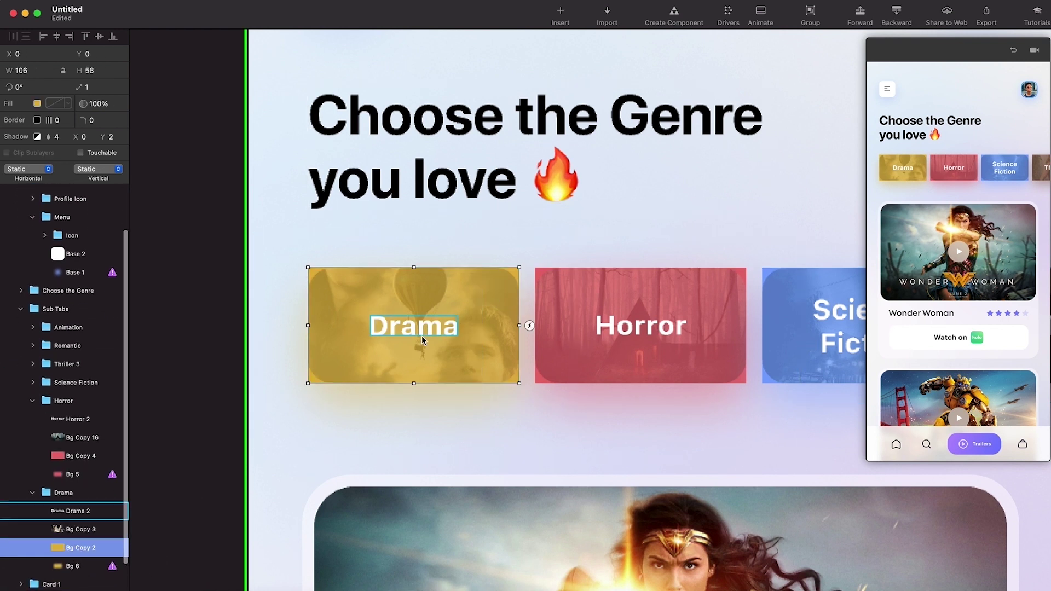
{"action": "left_click", "coordinate": [105, 120]}
{"action": "type", "text": "10"}
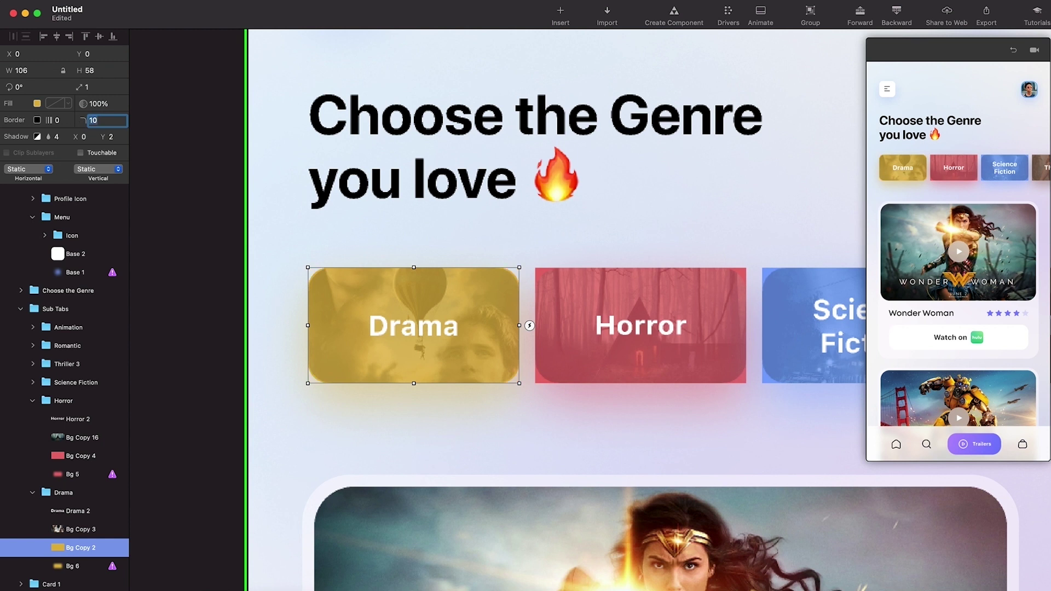
{"action": "key", "text": "BackSpace"}
{"action": "type", "text": "2"}
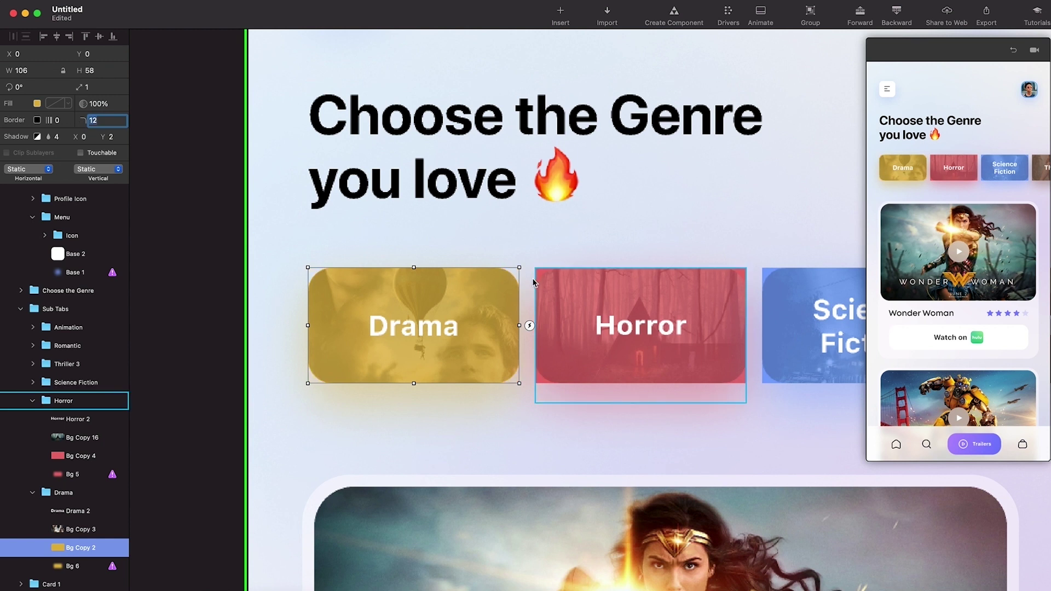
Step: Set the corner radius of the Horror tab's red background layer to 12
{"action": "scroll", "coordinate": [497, 298], "scroll_direction": "right", "scroll_amount": 5}
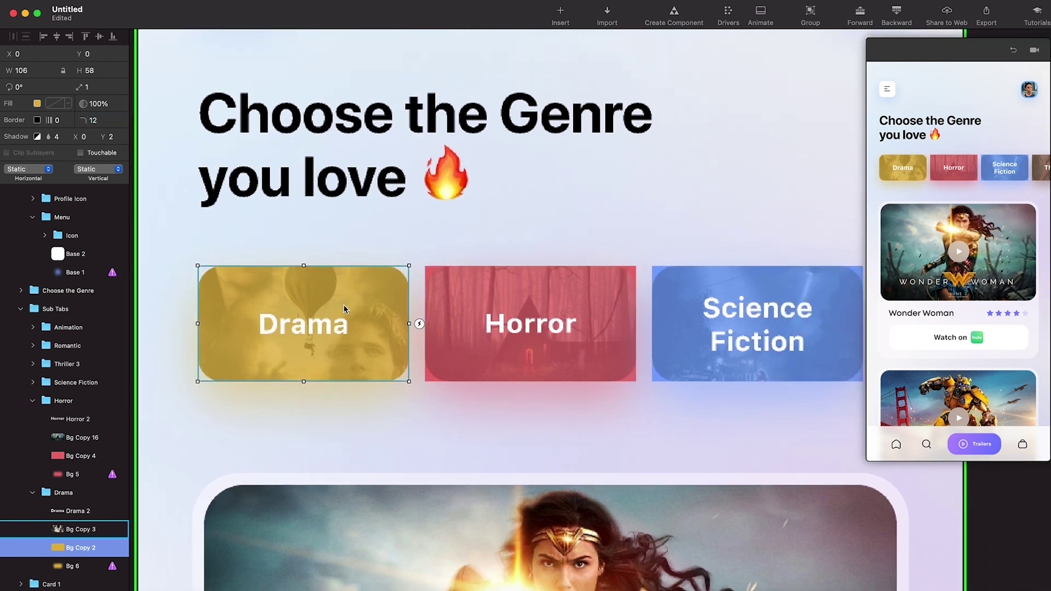
{"action": "scroll", "coordinate": [344, 313], "scroll_direction": "right", "scroll_amount": 3}
{"action": "left_click", "coordinate": [505, 293]}
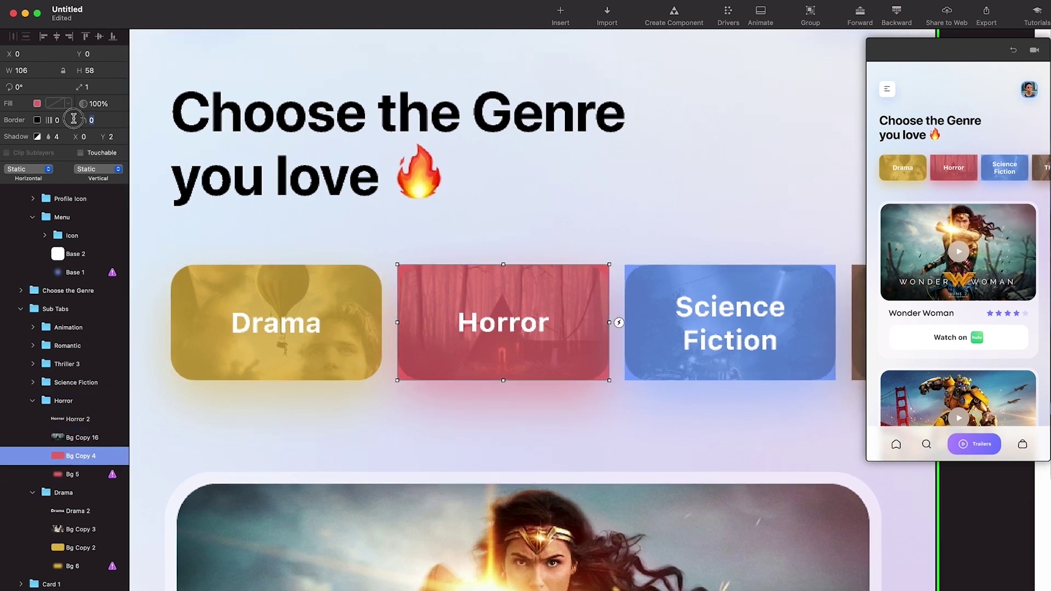
{"action": "left_click", "coordinate": [91, 120]}
{"action": "type", "text": "12"}
{"action": "key", "text": "Return"}
Step: Set the corner radius of the Science Fiction tab's image and blue background layers to 12
{"action": "scroll", "coordinate": [552, 276], "scroll_direction": "right", "scroll_amount": 5}
{"action": "left_click", "coordinate": [551, 276]}
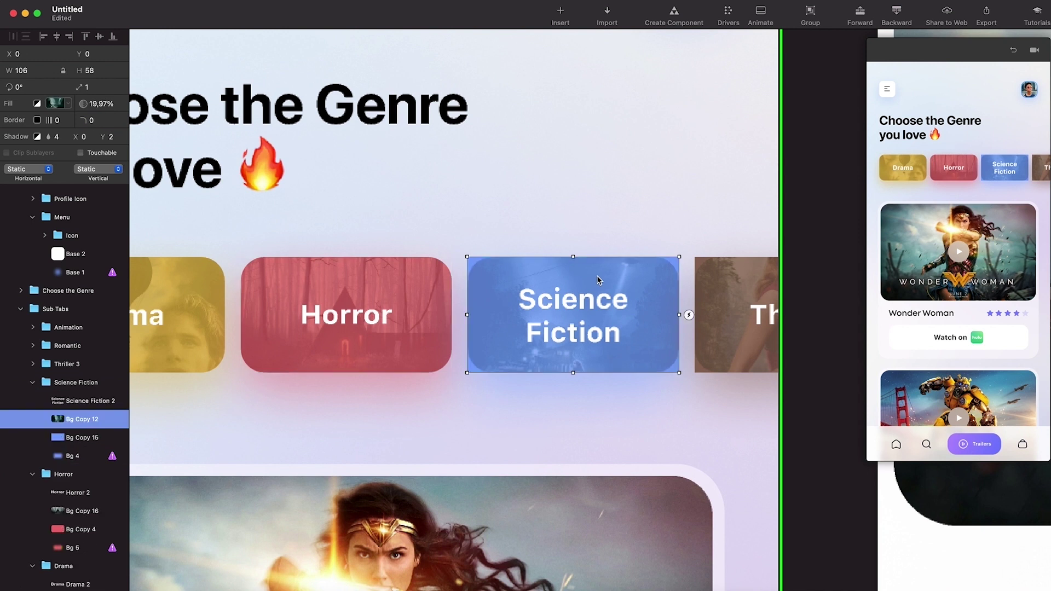
{"action": "left_click", "coordinate": [90, 120]}
{"action": "type", "text": "12"}
{"action": "key", "text": "Return"}
{"action": "left_click", "coordinate": [77, 437]}
{"action": "left_click", "coordinate": [90, 120]}
{"action": "type", "text": "12"}
{"action": "key", "text": "Return"}
Step: Set the corner radius of the Thriller tab's brown background layer, Bg Copy 8, to 12 and clear the selection
{"action": "left_click", "coordinate": [767, 354]}
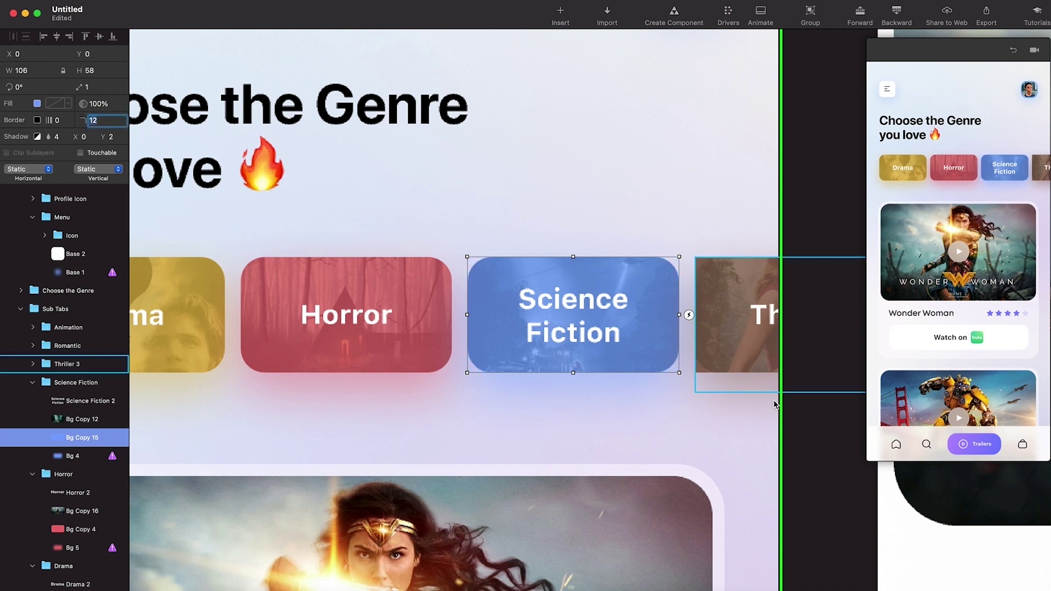
{"action": "left_click", "coordinate": [767, 353]}
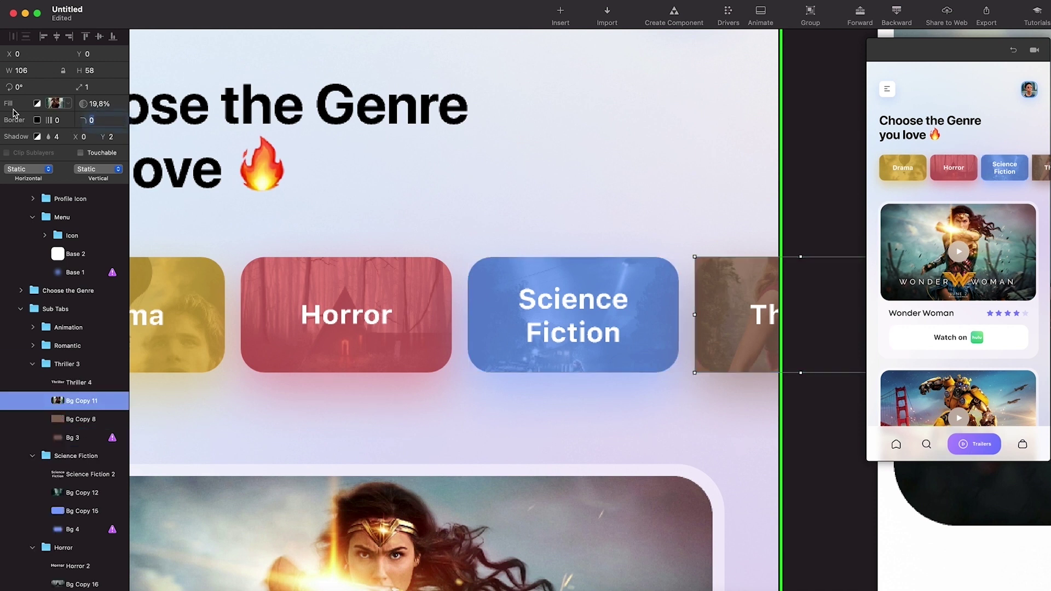
{"action": "left_click", "coordinate": [102, 420], "text": "shift"}
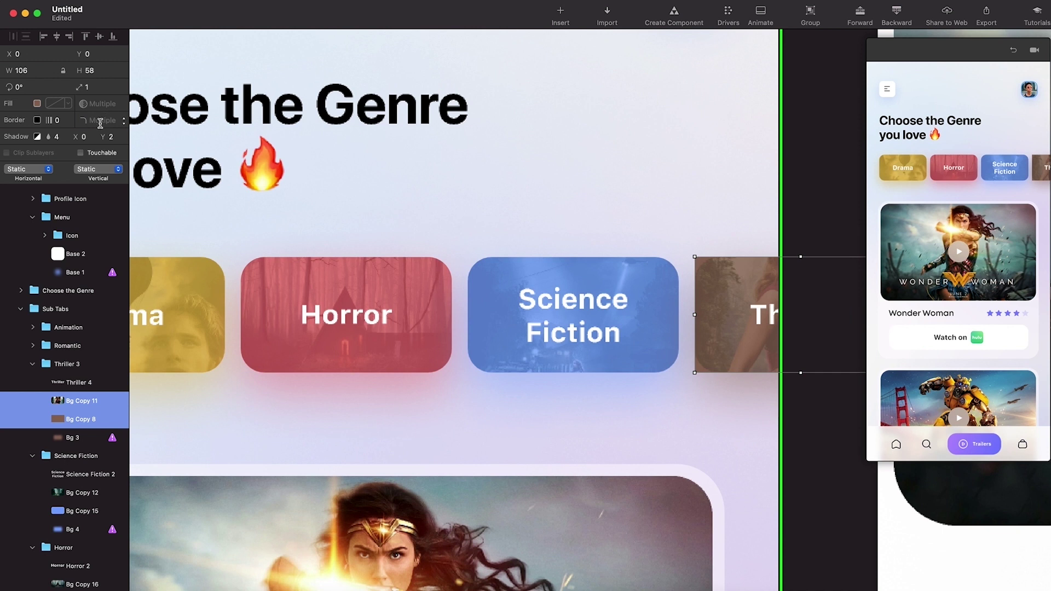
{"action": "left_click", "coordinate": [82, 419]}
{"action": "left_click", "coordinate": [90, 120]}
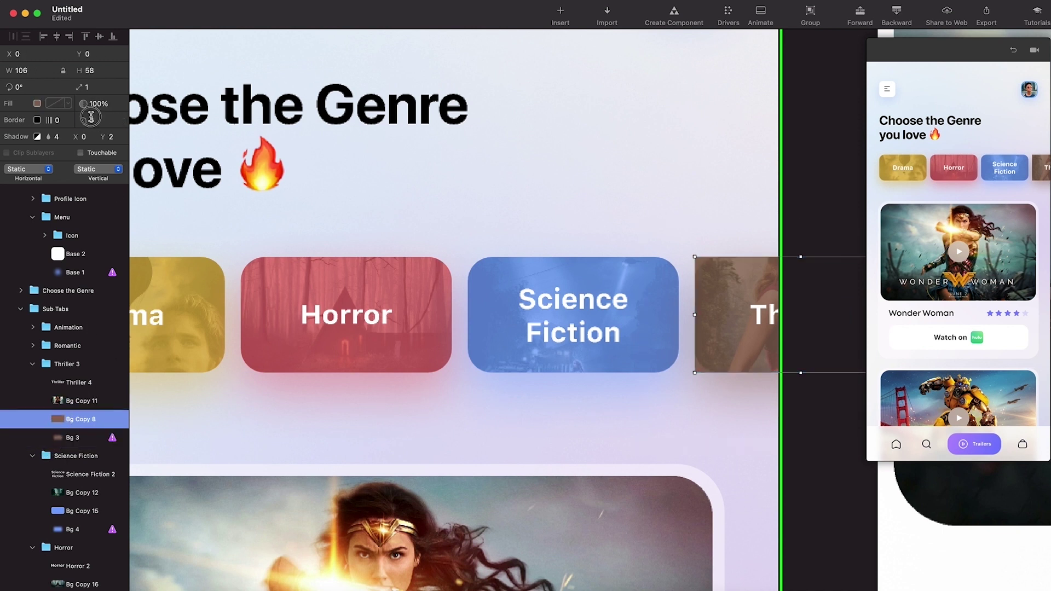
{"action": "type", "text": "12"}
{"action": "key", "text": "Return"}
{"action": "scroll", "coordinate": [409, 218], "scroll_direction": "down", "scroll_amount": 3}
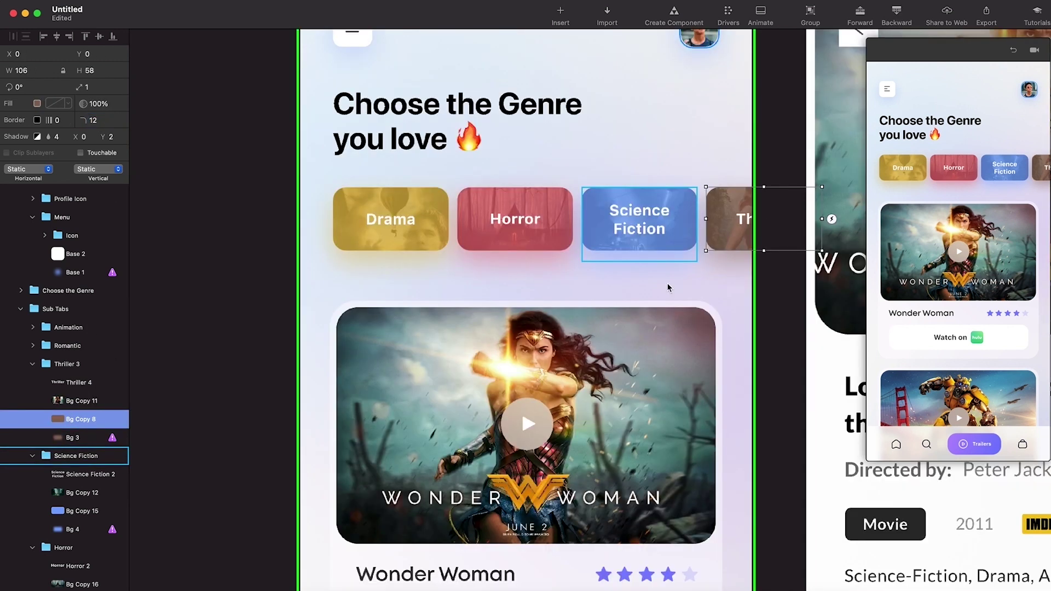
{"action": "scroll", "coordinate": [667, 287], "scroll_direction": "down", "scroll_amount": 2}
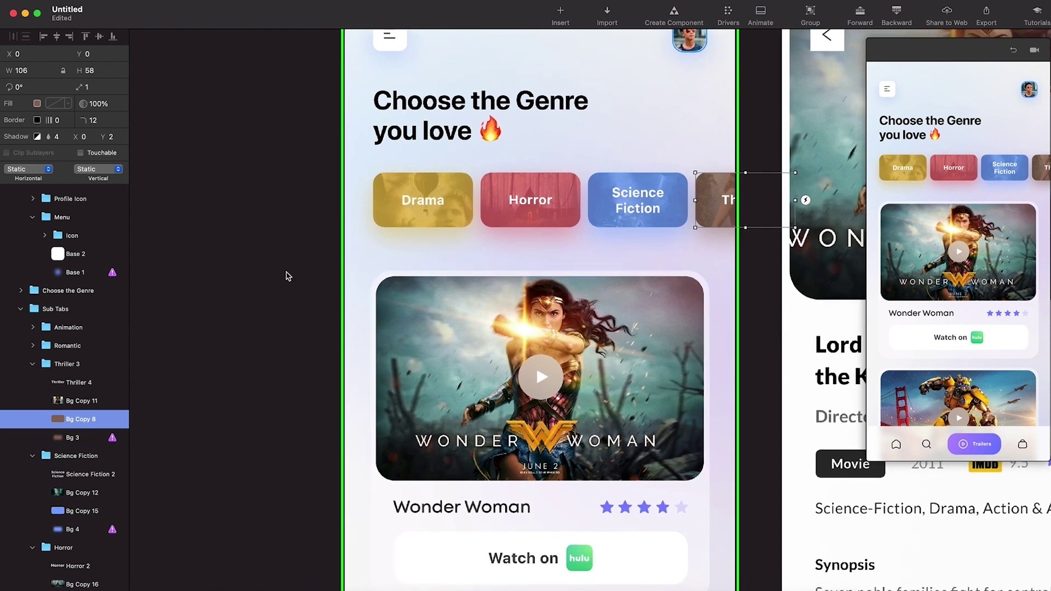
{"action": "left_click", "coordinate": [287, 276]}
{"action": "scroll", "coordinate": [287, 276], "scroll_direction": "down", "scroll_amount": 10}
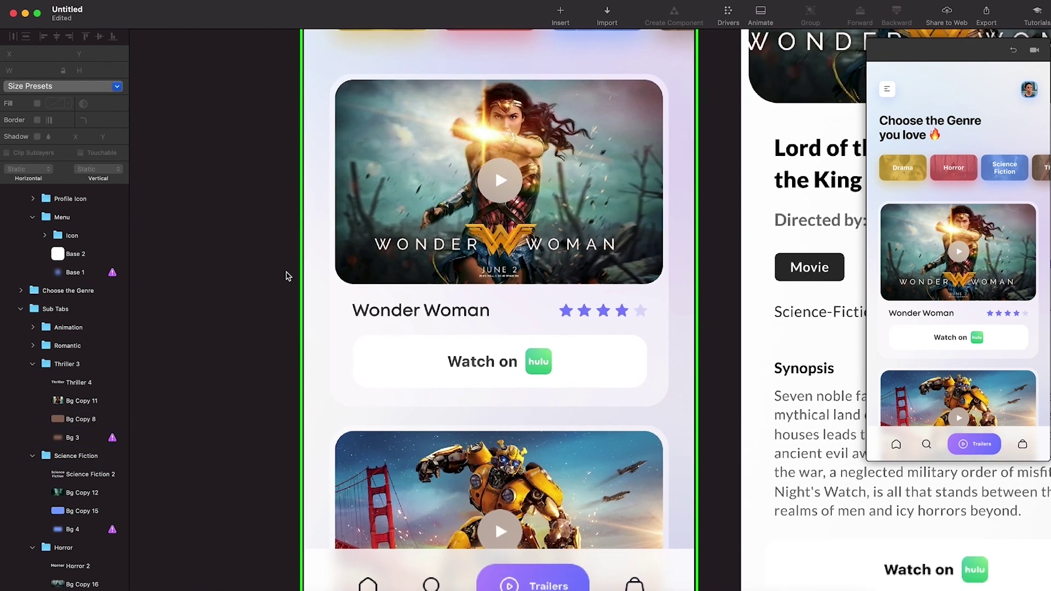
{"action": "scroll", "coordinate": [287, 275], "scroll_direction": "down", "scroll_amount": 3}
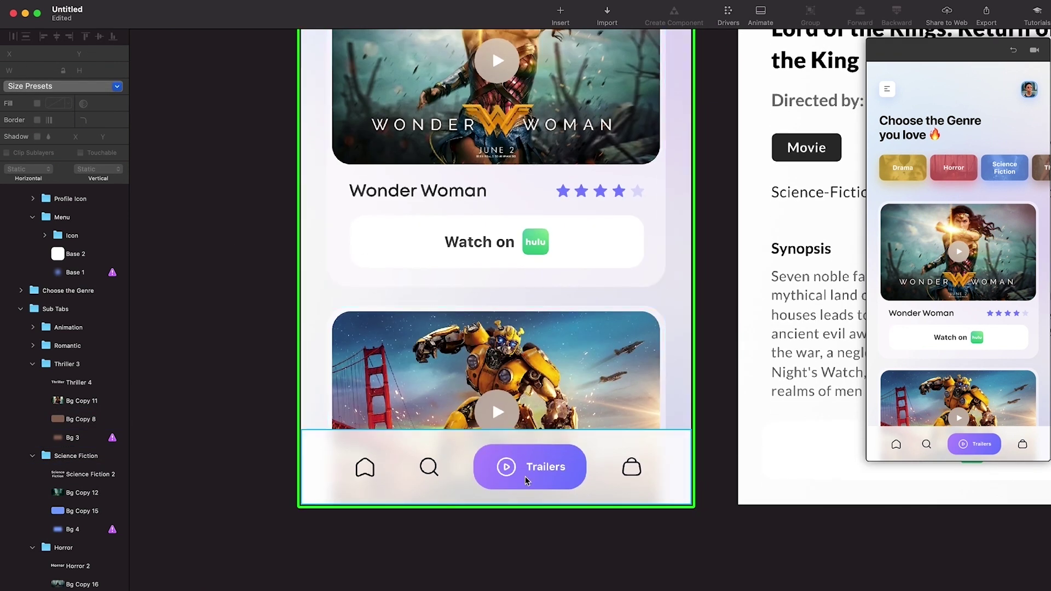
{"action": "scroll", "coordinate": [529, 480], "scroll_direction": "down", "scroll_amount": 2}
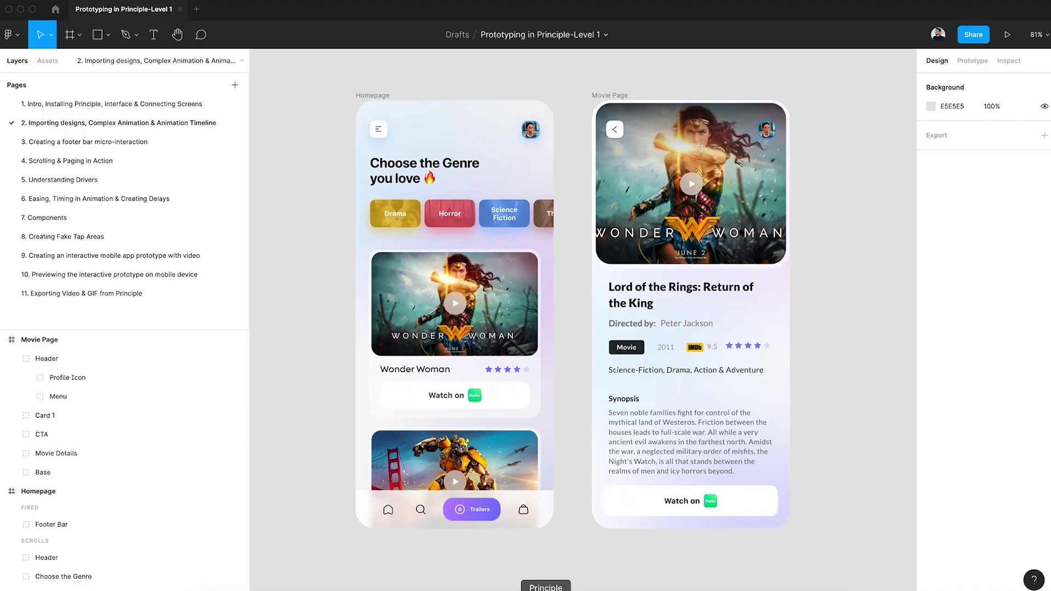
{"action": "left_click", "coordinate": [546, 589]}
{"action": "scroll", "coordinate": [580, 567], "scroll_direction": "up", "scroll_amount": 3}
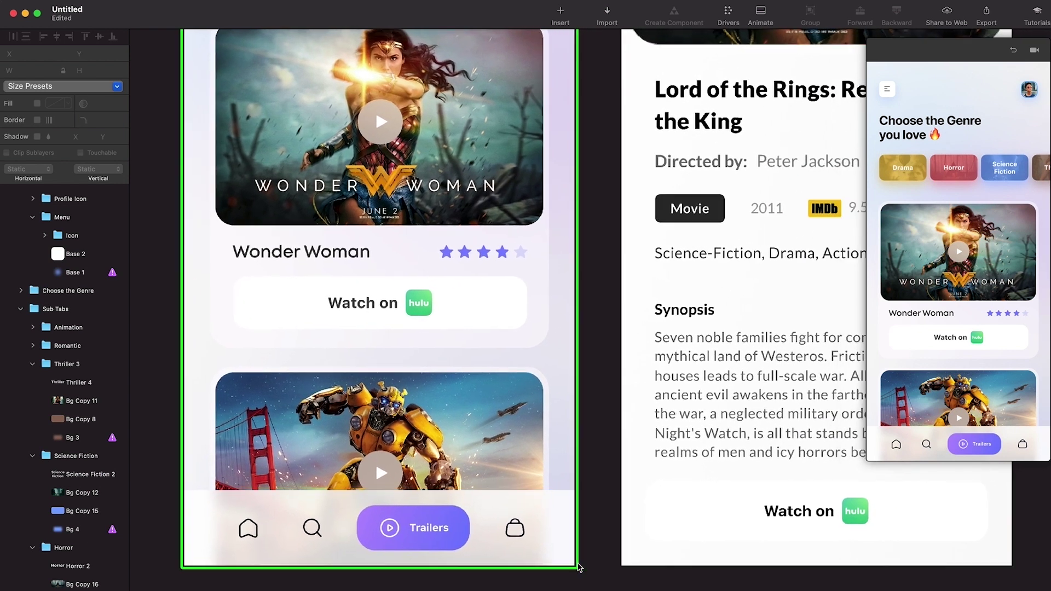
{"action": "scroll", "coordinate": [580, 567], "scroll_direction": "down", "scroll_amount": 5}
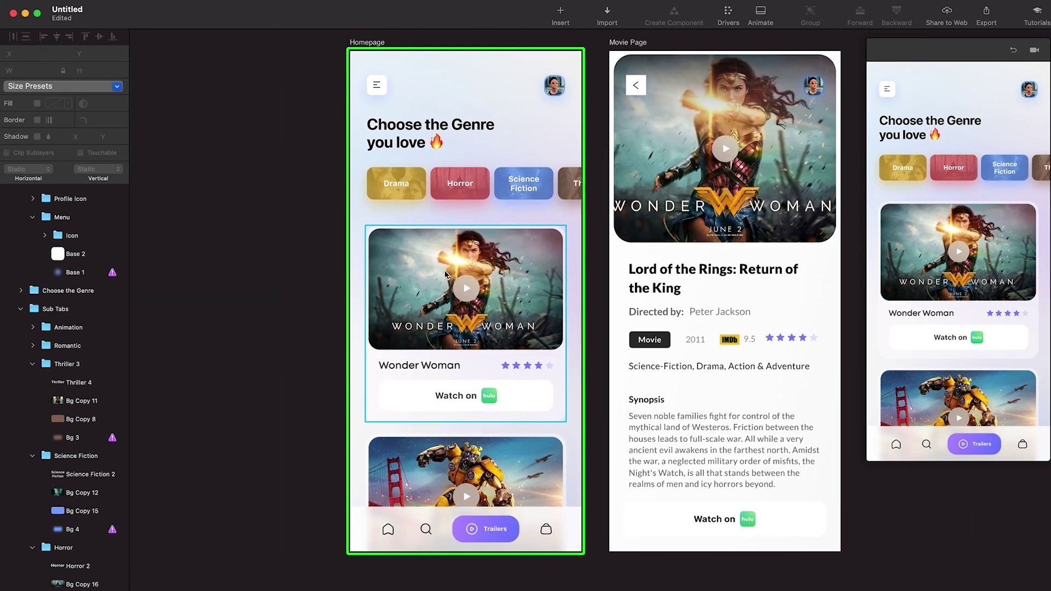
Step: Add a Tap transition from the Wonder Woman card (Card 1) on the Homepage artboard to a new copy of that artboard
{"action": "left_click", "coordinate": [467, 274]}
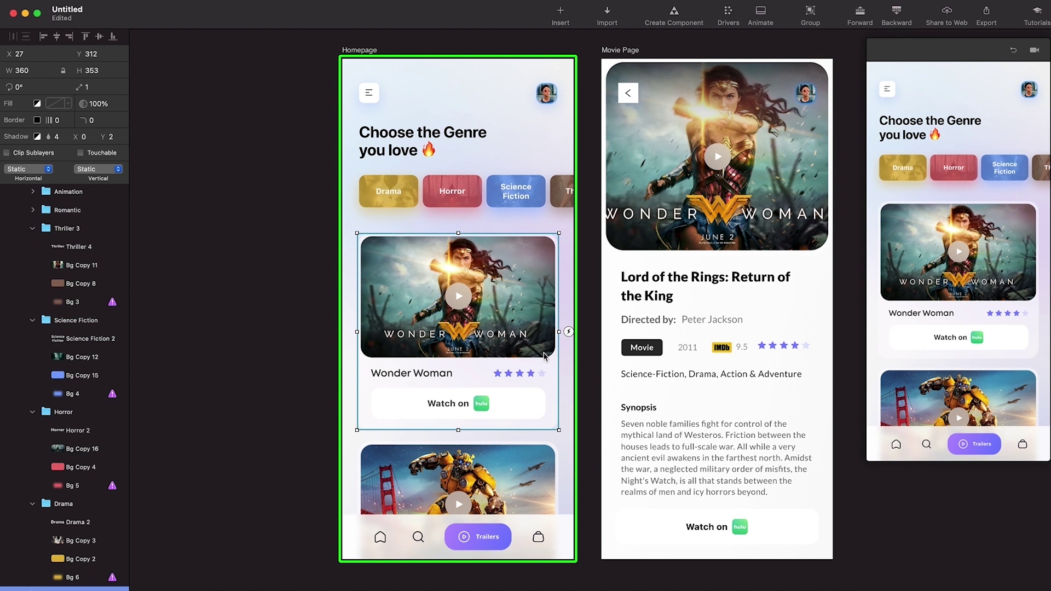
{"action": "scroll", "coordinate": [543, 356], "scroll_direction": "right", "scroll_amount": 2}
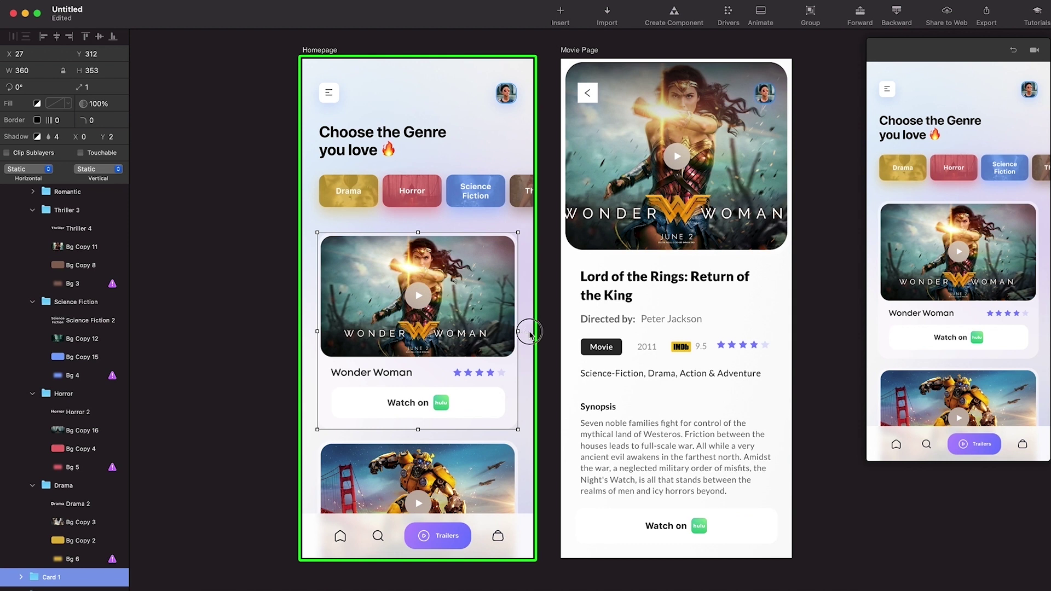
{"action": "left_click", "coordinate": [528, 331]}
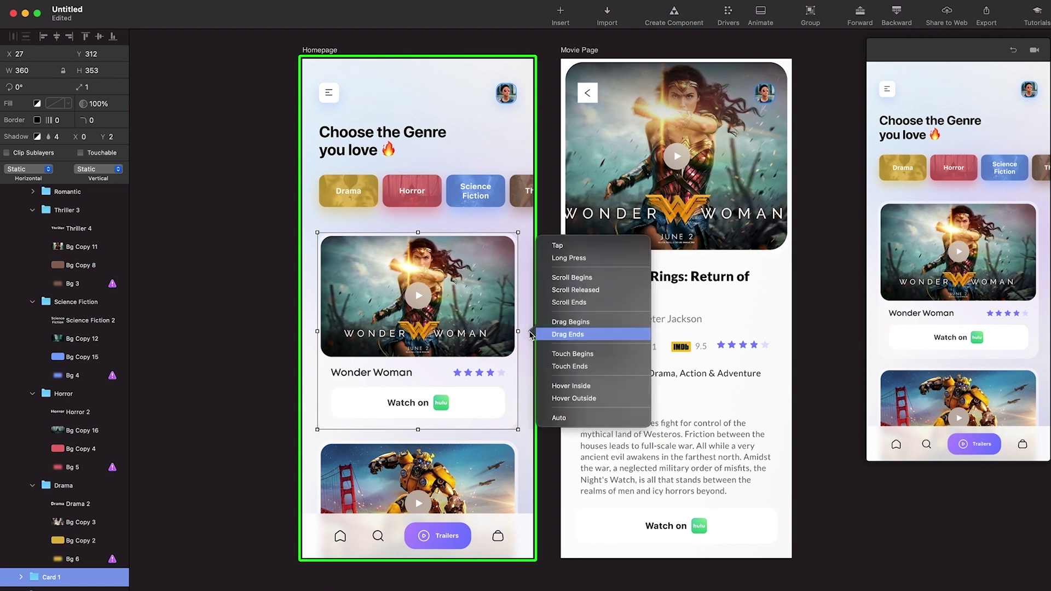
{"action": "left_click", "coordinate": [586, 248]}
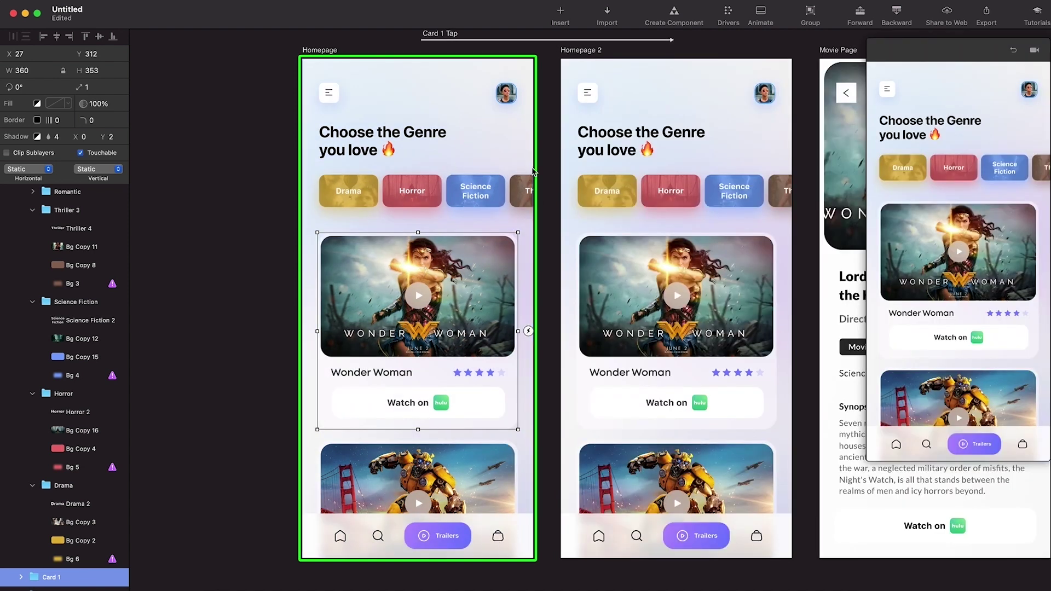
Step: Rename the Homepage 2 artboard as Movie Page
{"action": "scroll", "coordinate": [535, 172], "scroll_direction": "right", "scroll_amount": 5}
{"action": "scroll", "coordinate": [536, 173], "scroll_direction": "up", "scroll_amount": 1}
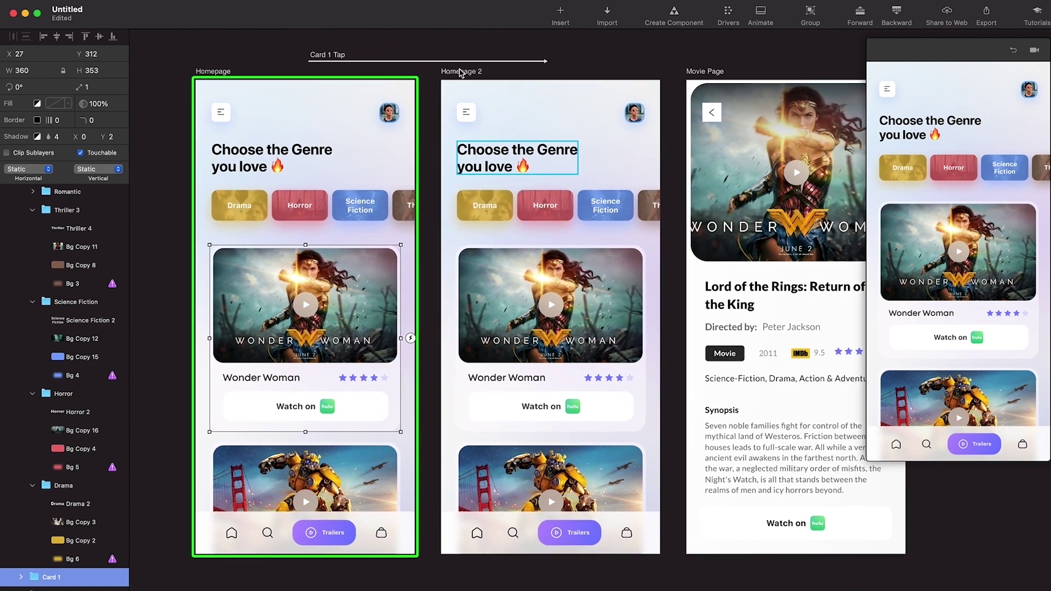
{"action": "scroll", "coordinate": [66, 526], "scroll_direction": "down", "scroll_amount": 3}
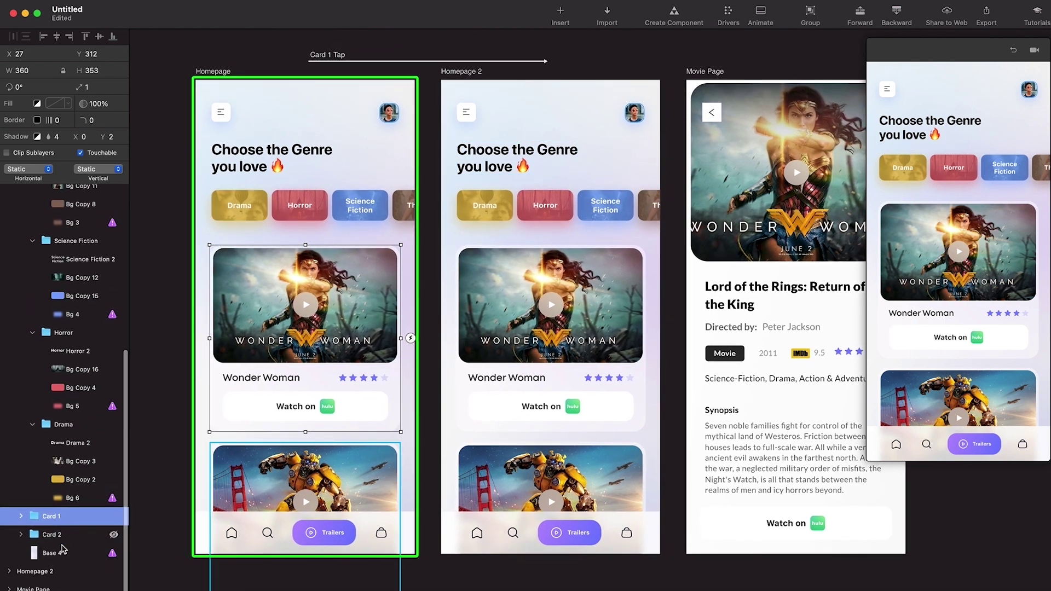
{"action": "left_click", "coordinate": [43, 578]}
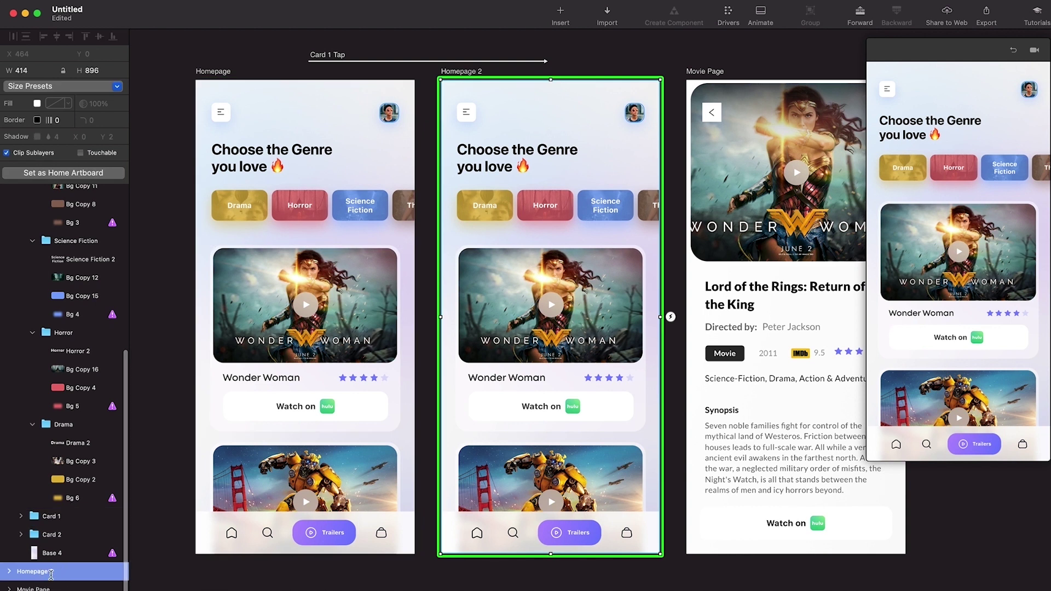
{"action": "double_click", "coordinate": [51, 573]}
{"action": "type", "text": "H"}
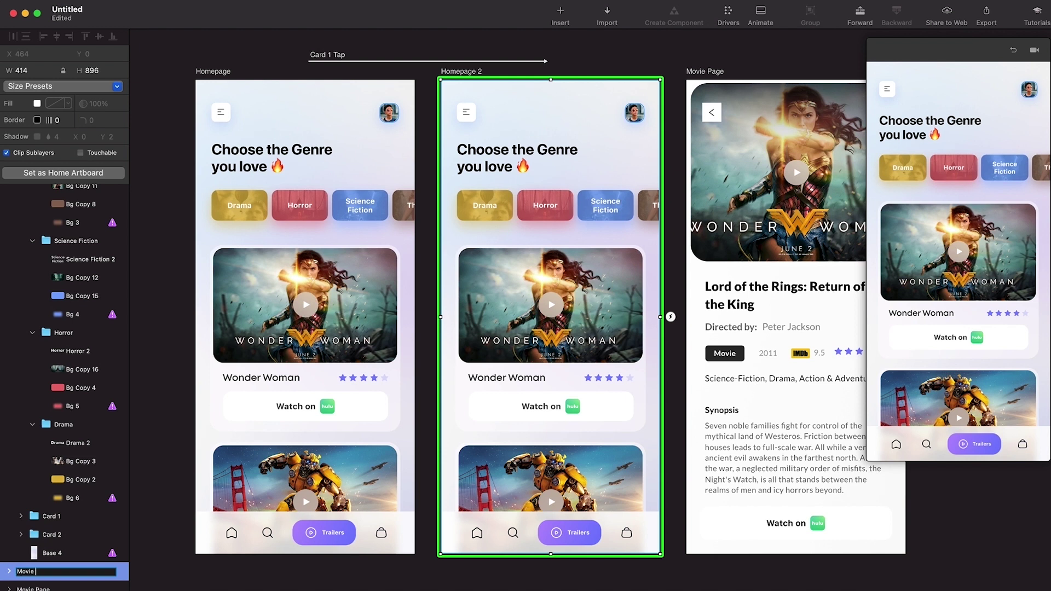
{"action": "type", "text": "ovie Page"}
{"action": "key", "text": "Return"}
Step: Collapse the Homepage artboard's layer tree and select the Homepage artboard
{"action": "scroll", "coordinate": [8, 219], "scroll_direction": "up", "scroll_amount": 10}
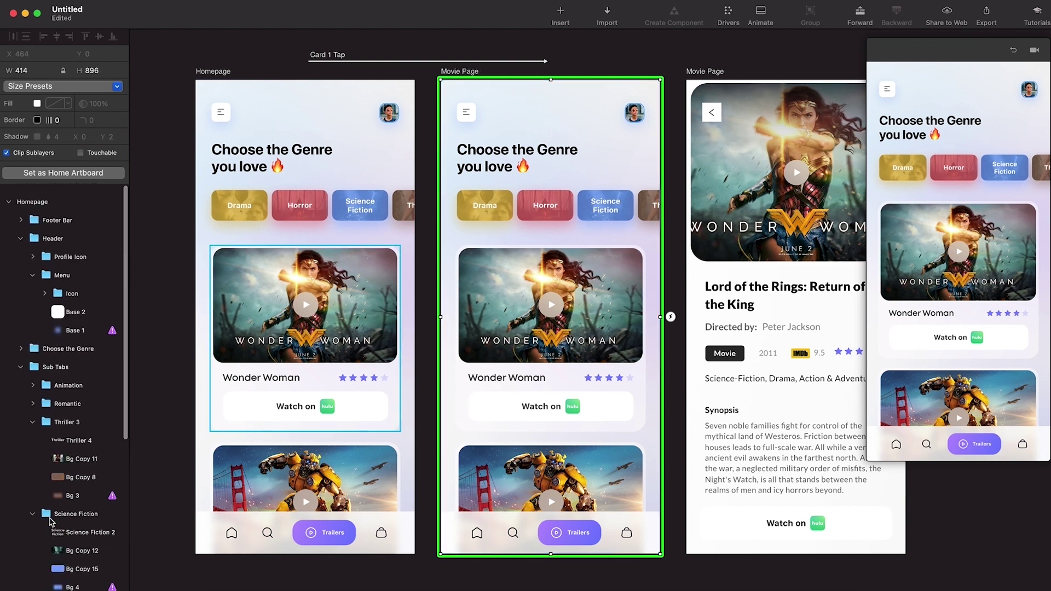
{"action": "left_click", "coordinate": [9, 200]}
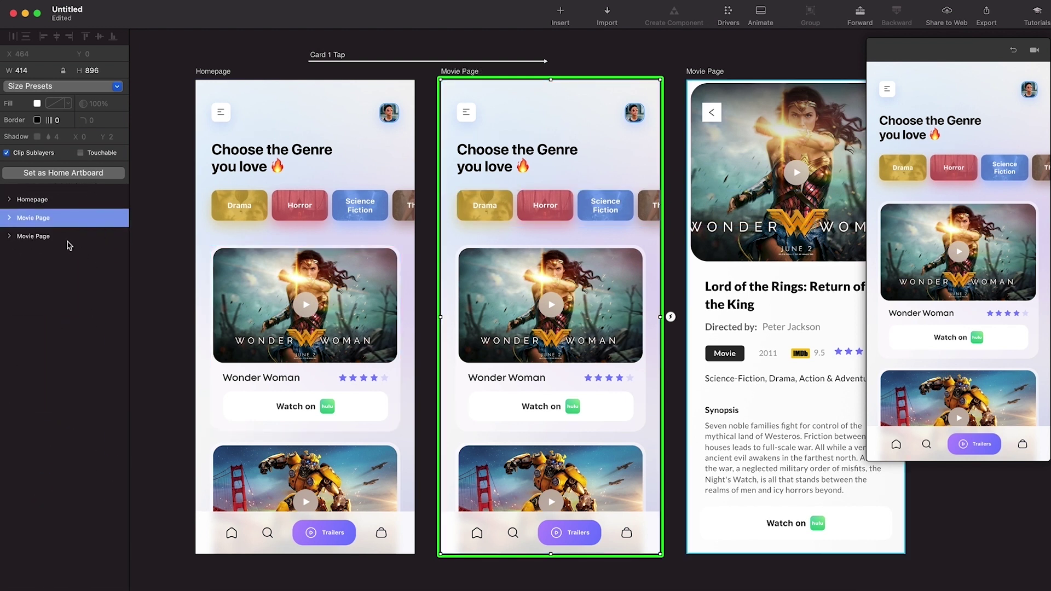
{"action": "left_click", "coordinate": [17, 201]}
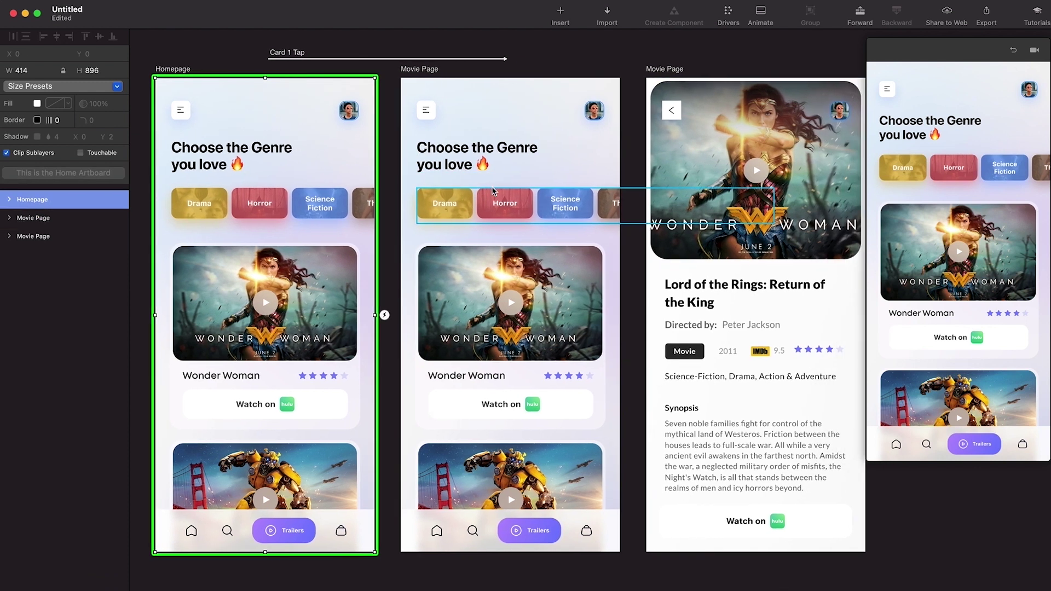
{"action": "scroll", "coordinate": [492, 141], "scroll_direction": "right", "scroll_amount": 3}
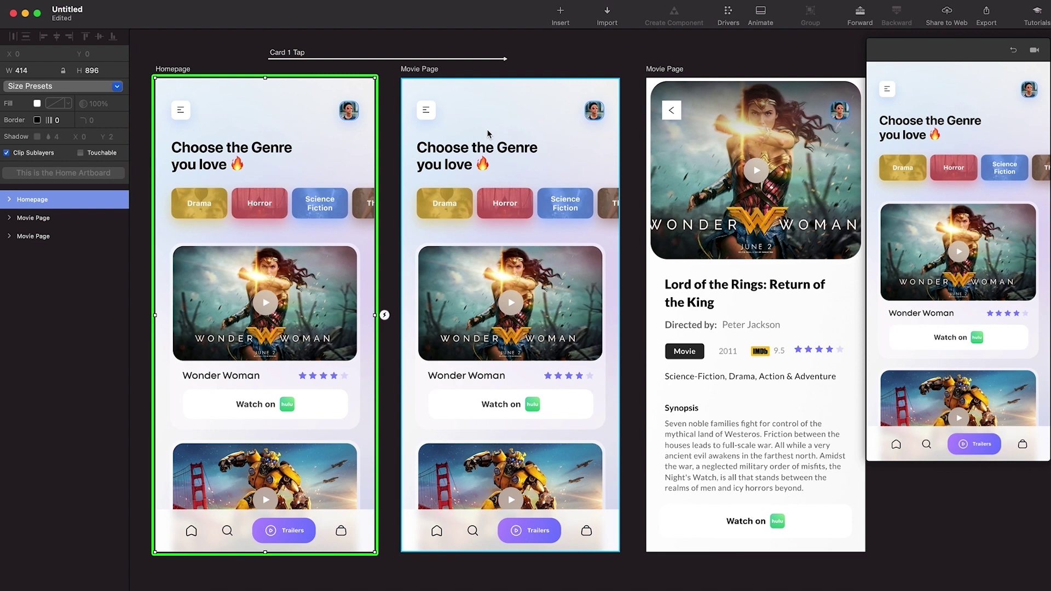
Step: On the new Movie Page artboard, move the Choose the Genre heading and Sub Tabs up 80 px and set their opacity to 0%
{"action": "left_click", "coordinate": [485, 159]}
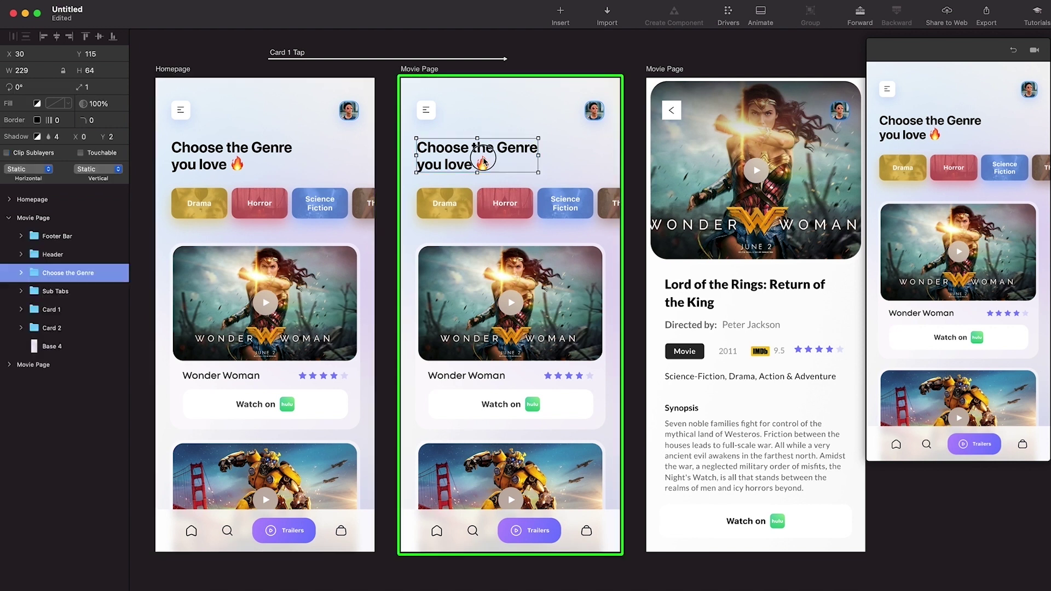
{"action": "left_click", "coordinate": [453, 204], "text": "shift"}
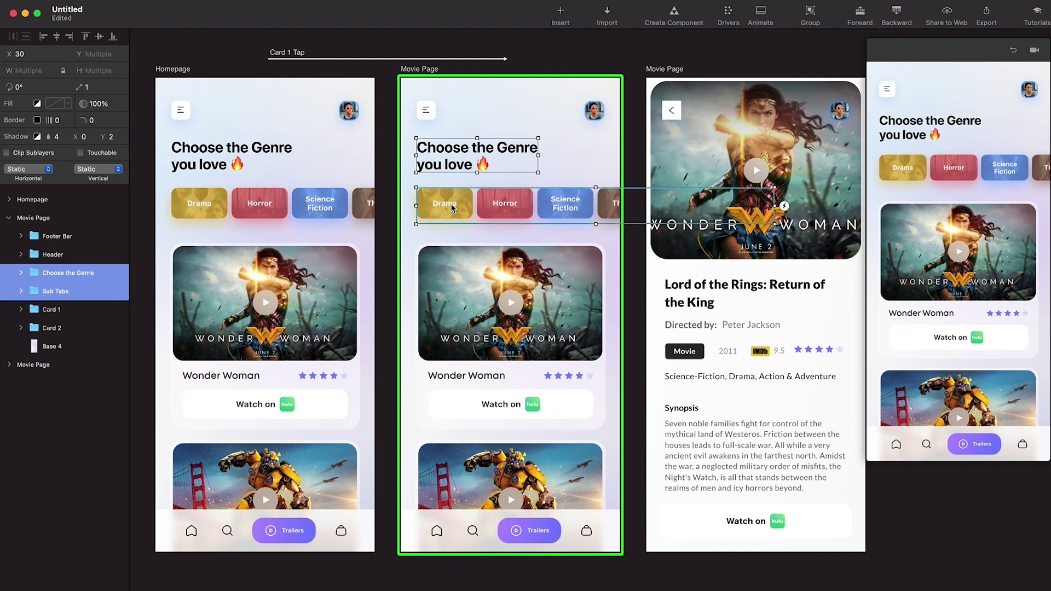
{"action": "key", "text": "shift+Up"}
{"action": "key", "text": "shift+Up"}
{"action": "key", "text": "shift+Up"}
{"action": "key", "text": "shift+Up"}
{"action": "key", "text": "shift+Up"}
{"action": "key", "text": "shift+Up"}
{"action": "key", "text": "shift+Up"}
{"action": "key", "text": "shift+Up"}
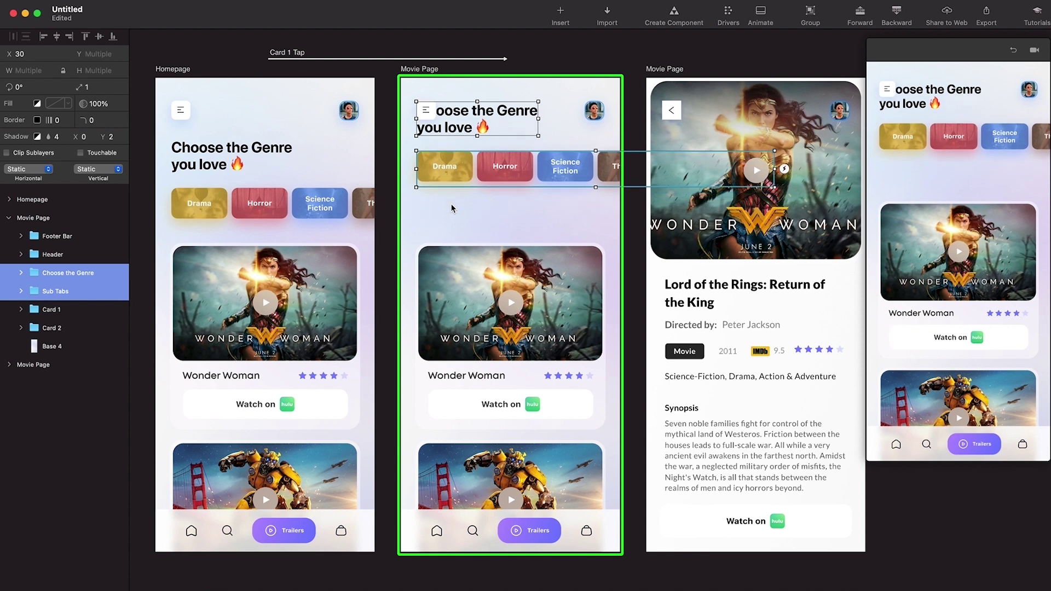
{"action": "left_click_drag", "start_coordinate": [83, 104], "coordinate": [3, 106]}
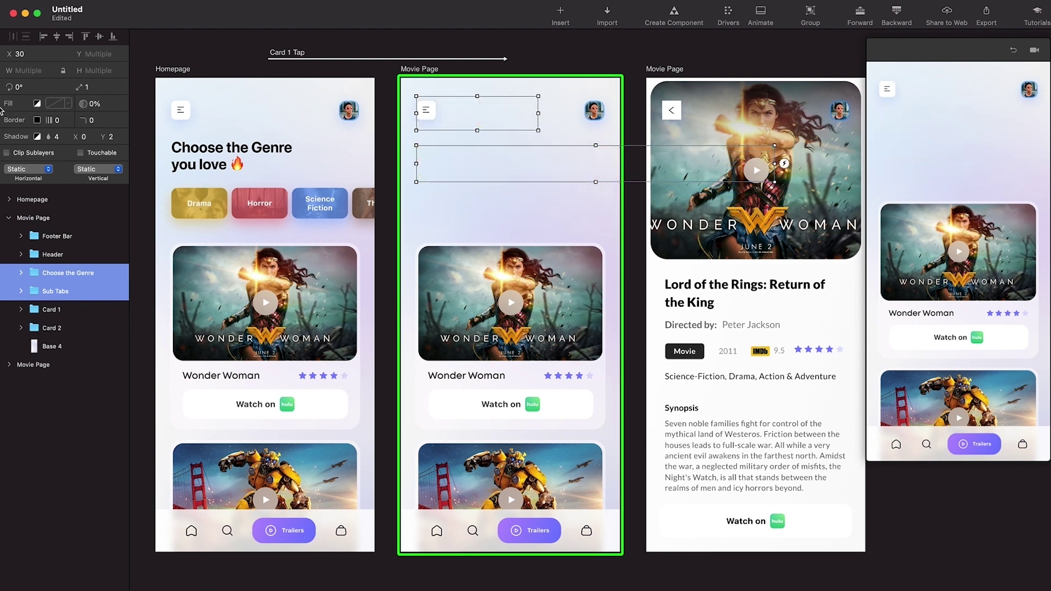
Step: Move the Bumblebee card (Card 2) on the new Movie Page artboard down to Y 795 and make it fully transparent
{"action": "left_click", "coordinate": [552, 481]}
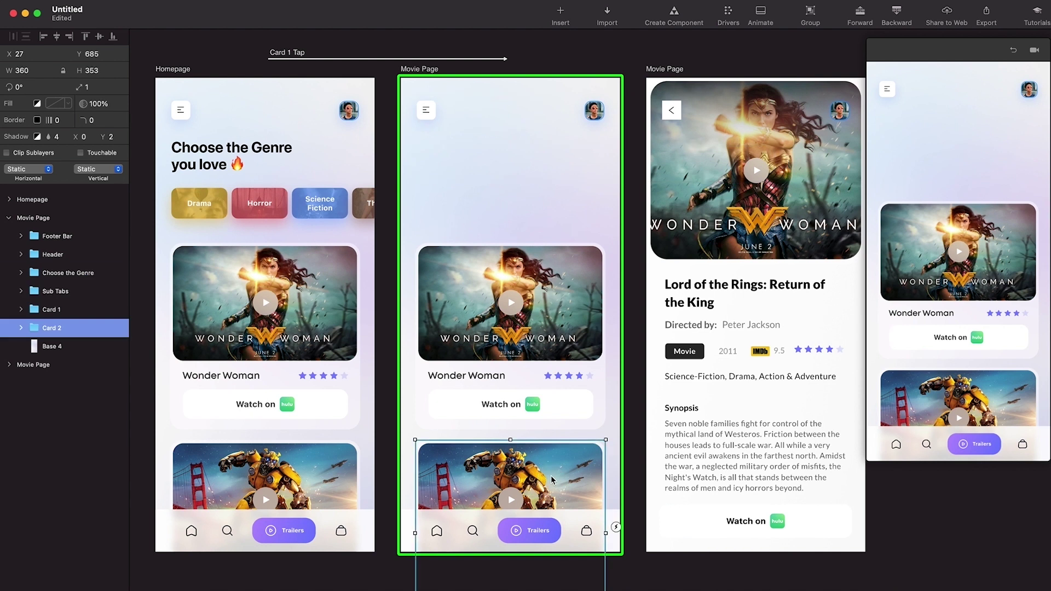
{"action": "key", "text": "shift+Down"}
{"action": "key", "text": "shift+Down"}
{"action": "key", "text": "shift+Down"}
{"action": "key", "text": "shift+Down"}
{"action": "key", "text": "shift+Down"}
{"action": "key", "text": "shift+Down"}
{"action": "key", "text": "shift+Down"}
{"action": "key", "text": "shift+Down"}
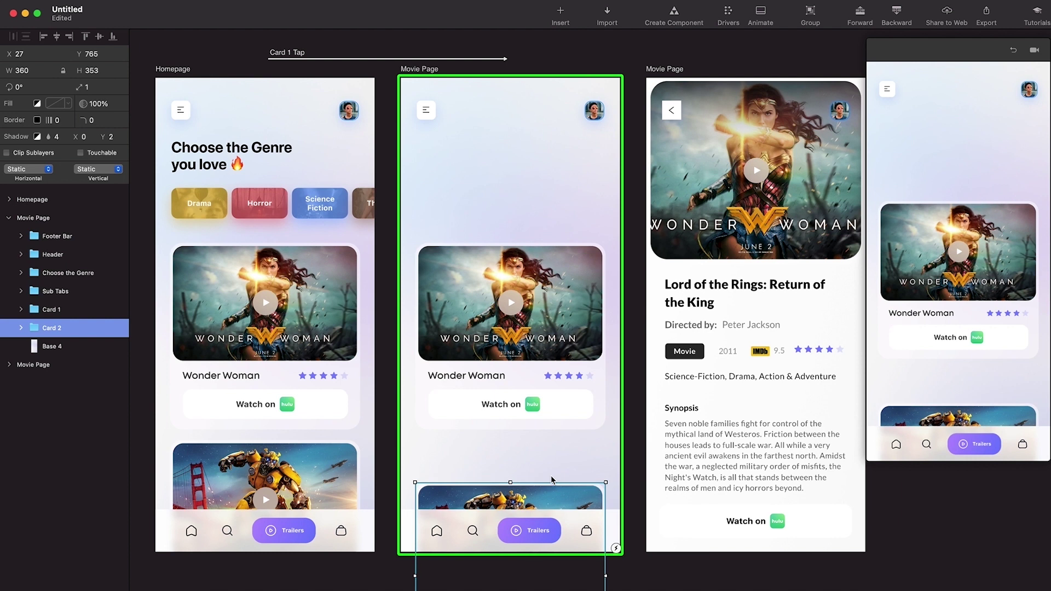
{"action": "key", "text": "shift+Down"}
{"action": "key", "text": "shift+Down"}
{"action": "key", "text": "shift+Down"}
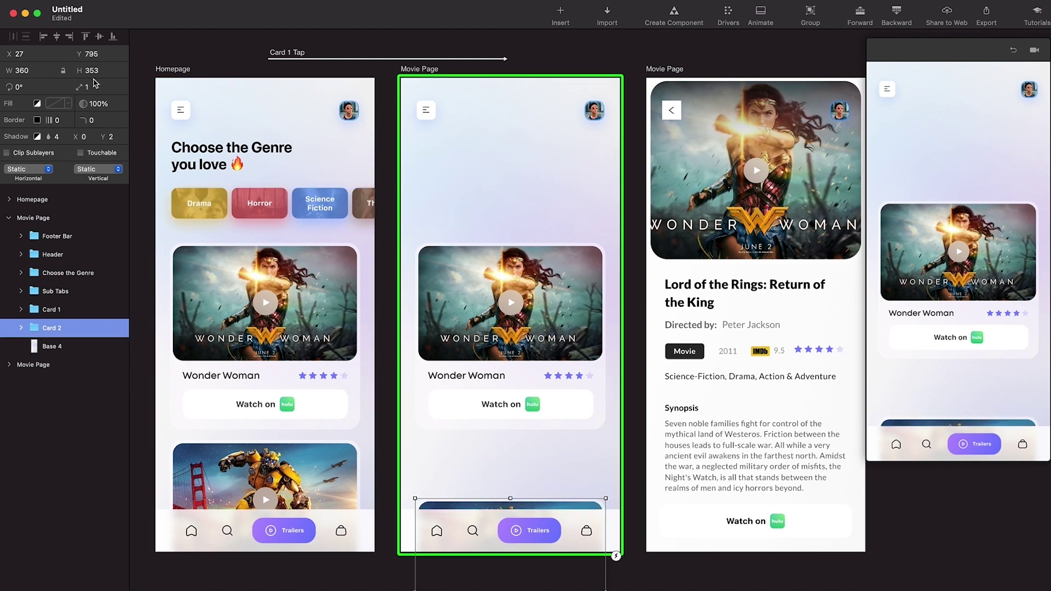
{"action": "left_click_drag", "start_coordinate": [88, 103], "coordinate": [33, 103]}
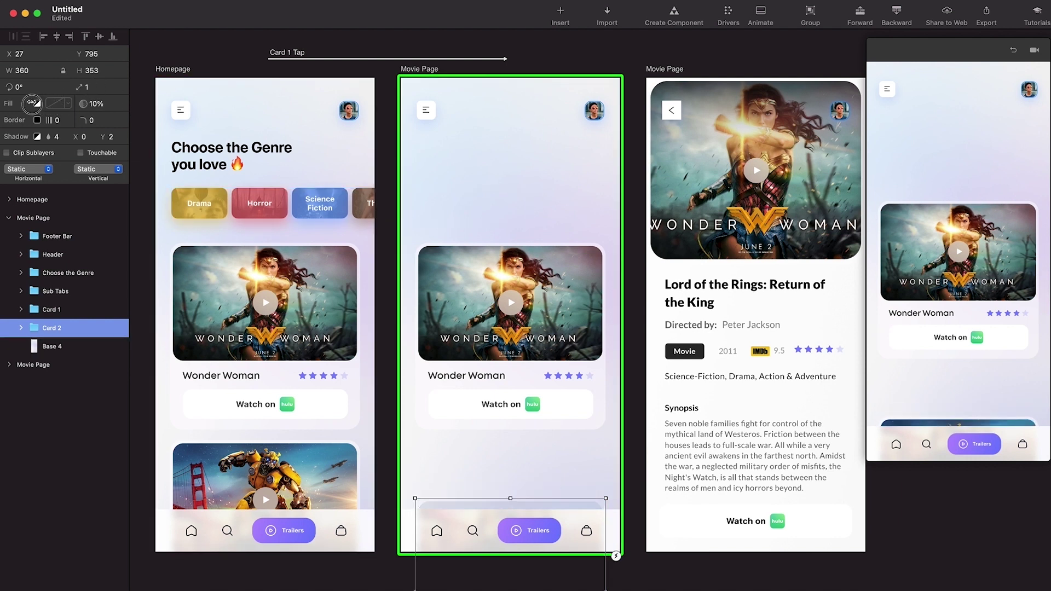
Step: Move the Footer Bar on the new Movie Page artboard down to Y 906 and set its opacity to 0%
{"action": "left_click", "coordinate": [513, 527]}
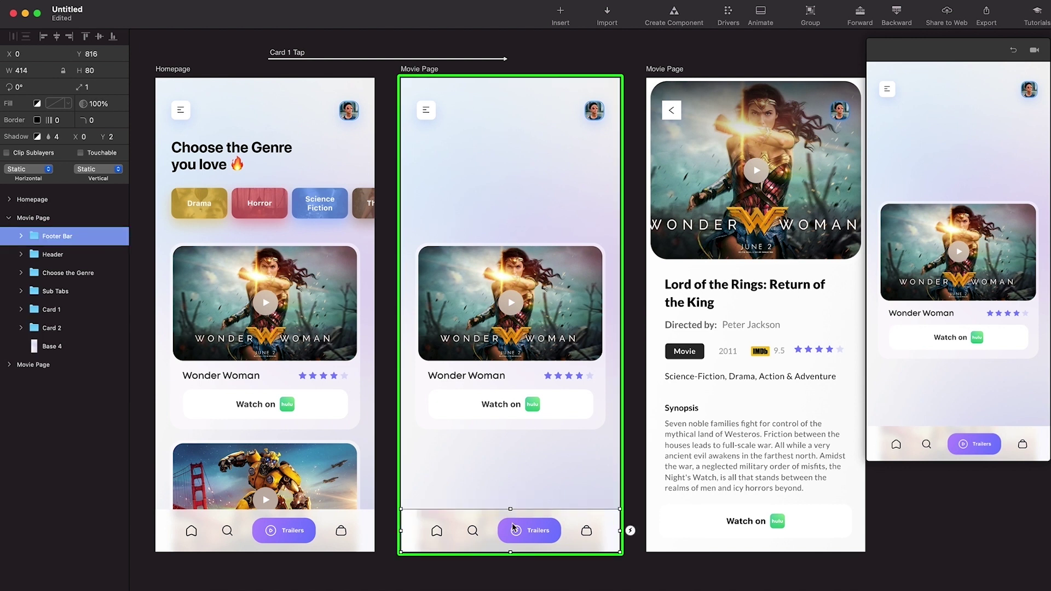
{"action": "scroll", "coordinate": [533, 529], "scroll_direction": "down", "scroll_amount": 1}
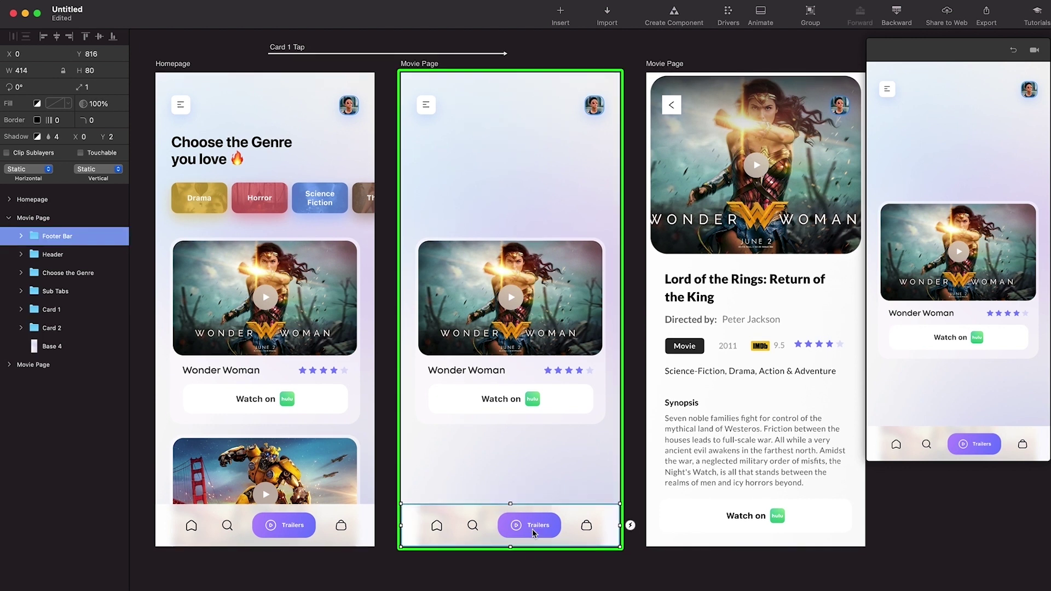
{"action": "key", "text": "shift+Down"}
{"action": "key", "text": "shift+Down"}
{"action": "key", "text": "shift+Down"}
{"action": "key", "text": "shift+Down"}
{"action": "key", "text": "shift+Down"}
{"action": "key", "text": "shift+Down"}
{"action": "key", "text": "shift+Down"}
{"action": "key", "text": "shift+Down"}
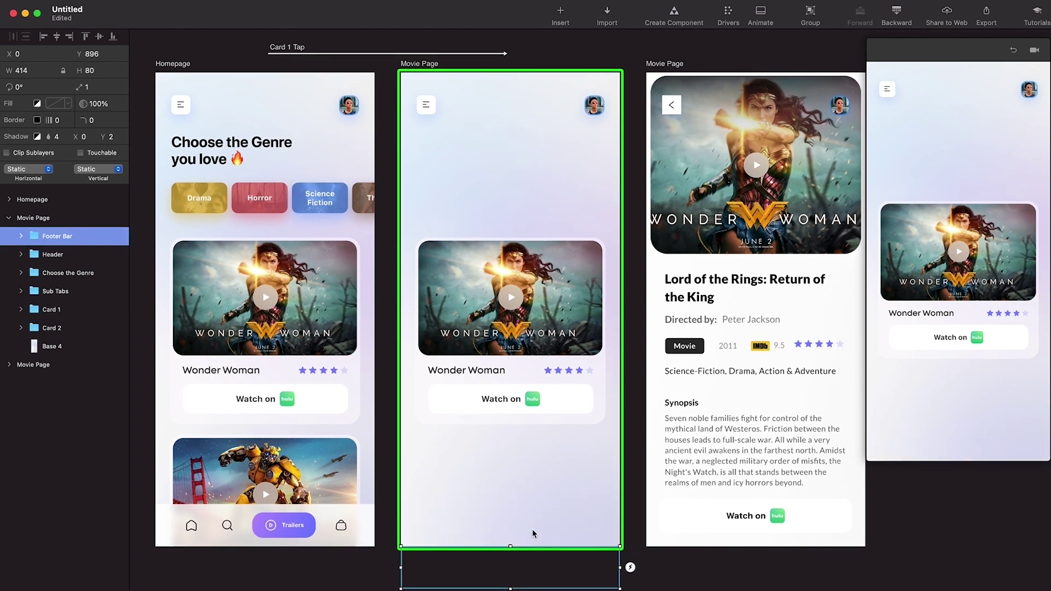
{"action": "key", "text": "shift+Down"}
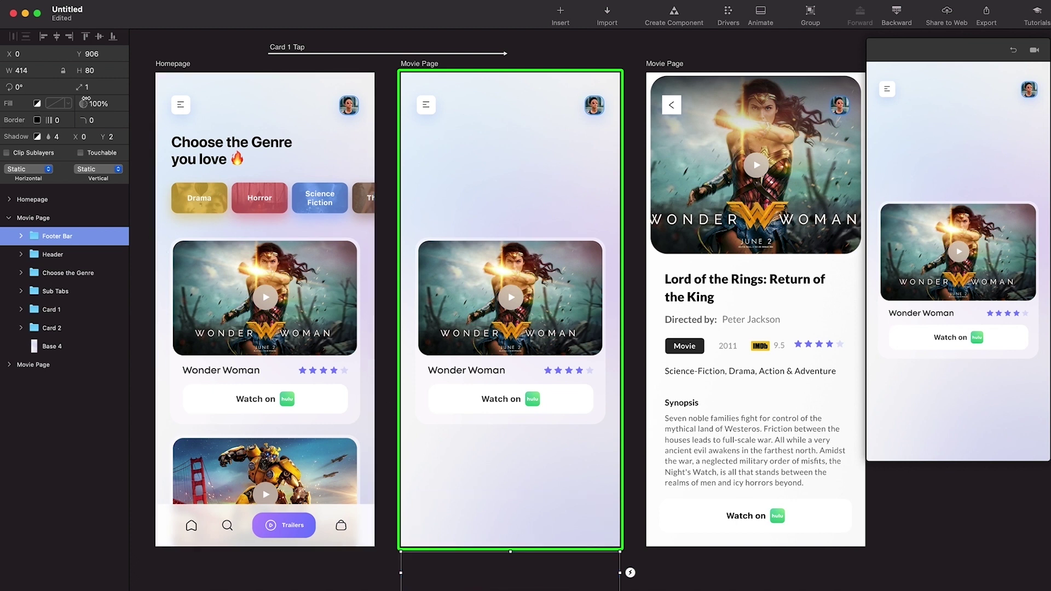
{"action": "left_click_drag", "start_coordinate": [86, 98], "coordinate": [5, 107]}
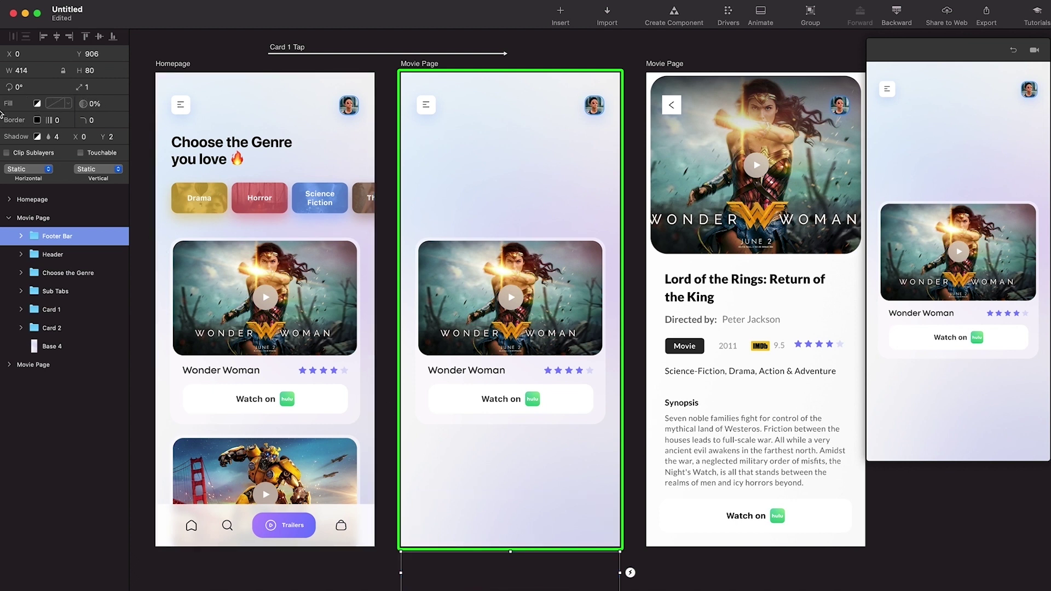
Step: Expand Card 1 on the new Movie Page artboard and move it up to Y 0
{"action": "left_click", "coordinate": [526, 324]}
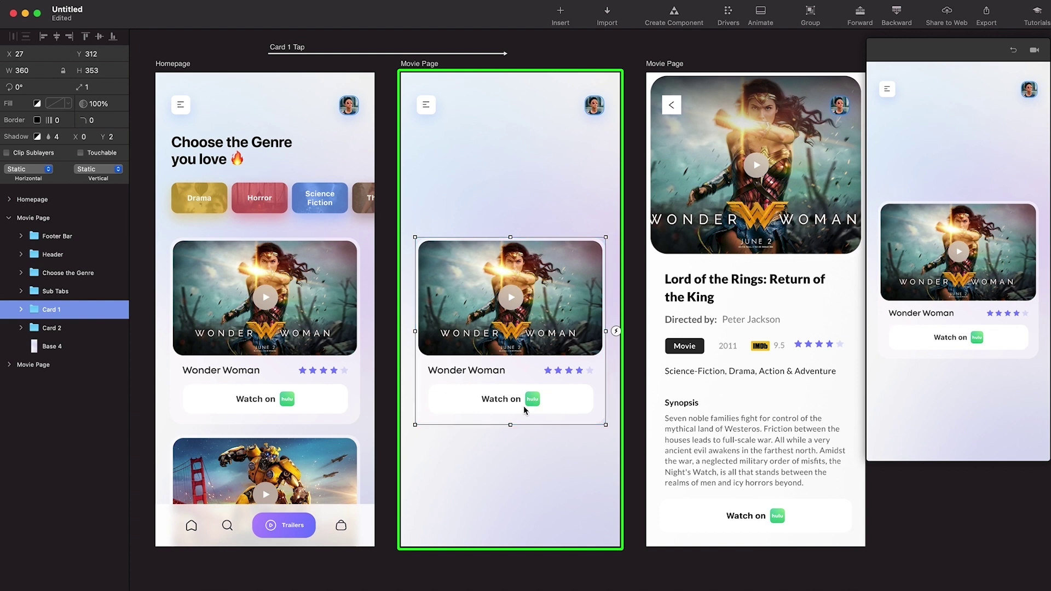
{"action": "left_click", "coordinate": [559, 339]}
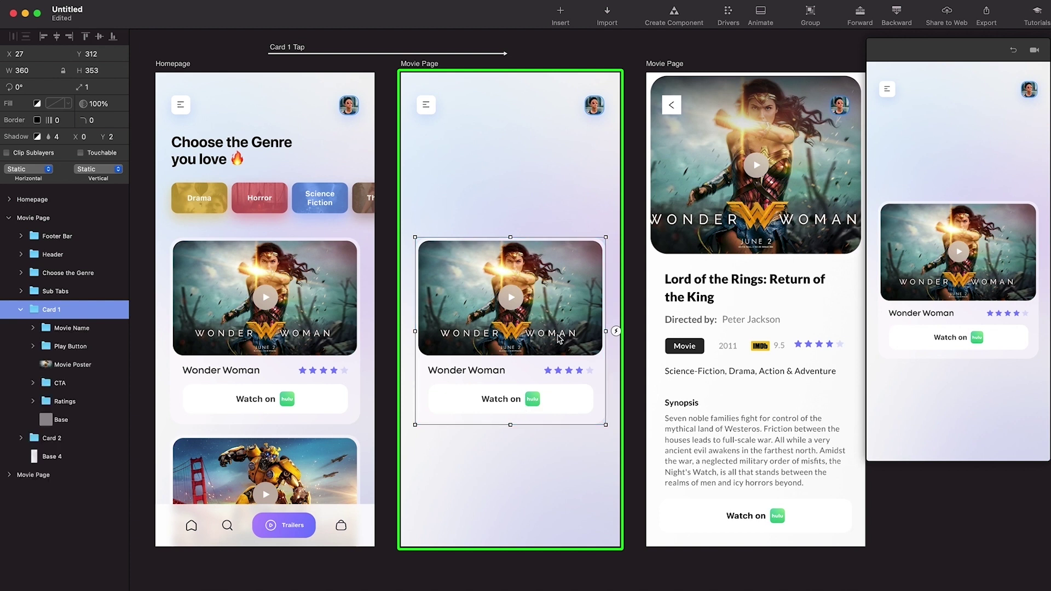
{"action": "left_click_drag", "start_coordinate": [558, 339], "coordinate": [579, 175]}
Step: Scale Card 1 on the new Movie Page artboard, trying 1.1 and 1.2 and settling on 1.15
{"action": "left_click", "coordinate": [104, 85]}
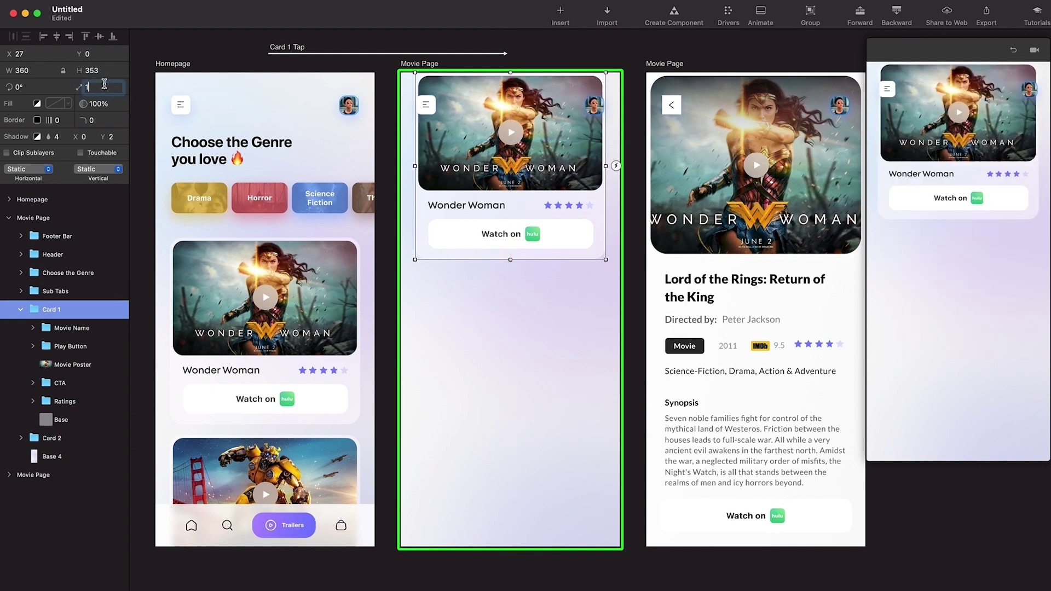
{"action": "type", "text": ".1"}
{"action": "key", "text": "Return"}
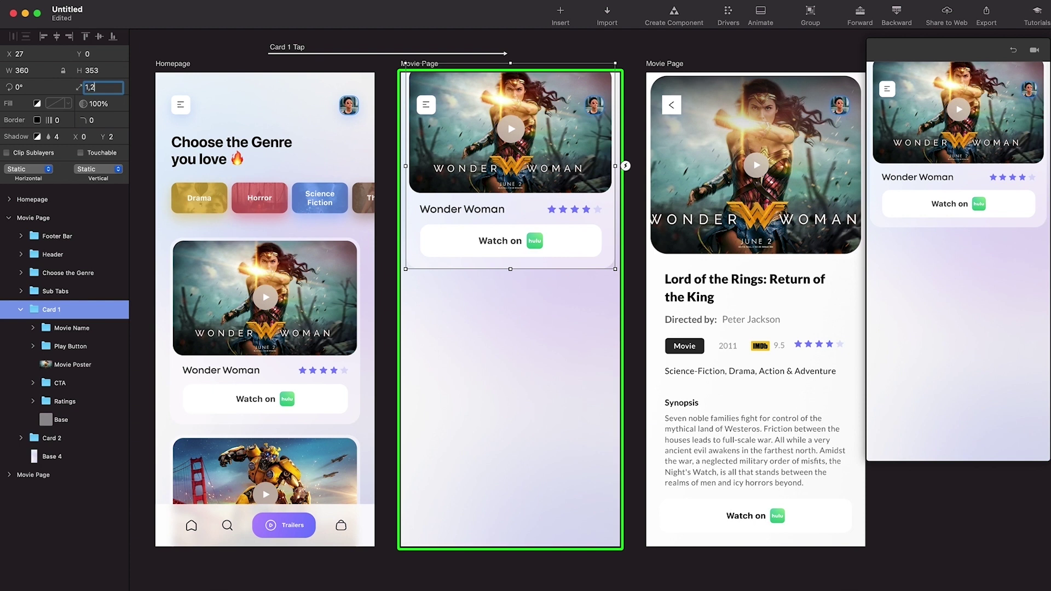
{"action": "key", "text": "Return"}
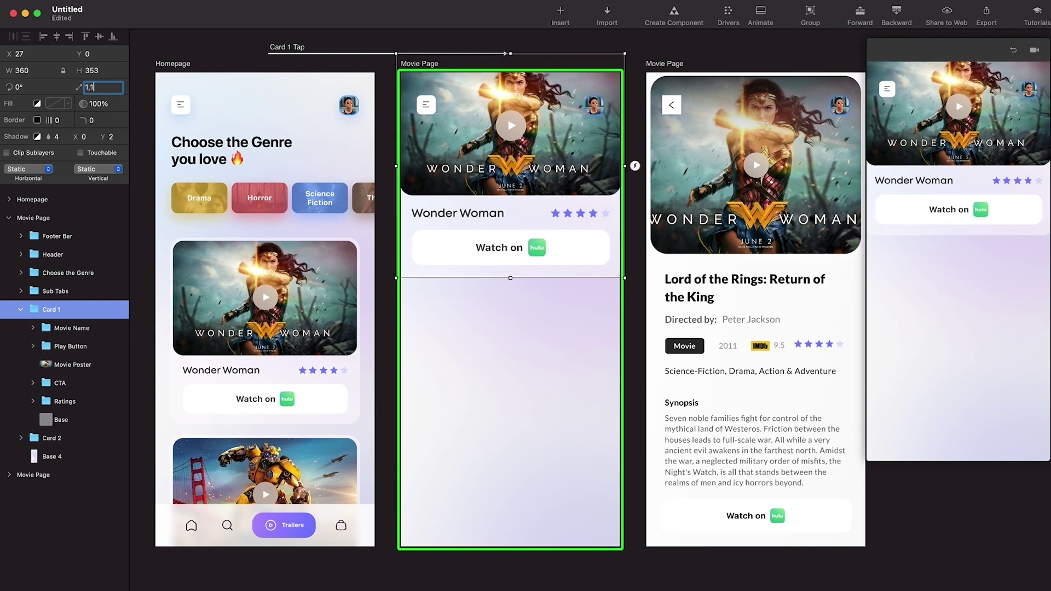
{"action": "type", "text": "5"}
{"action": "key", "text": "Return"}
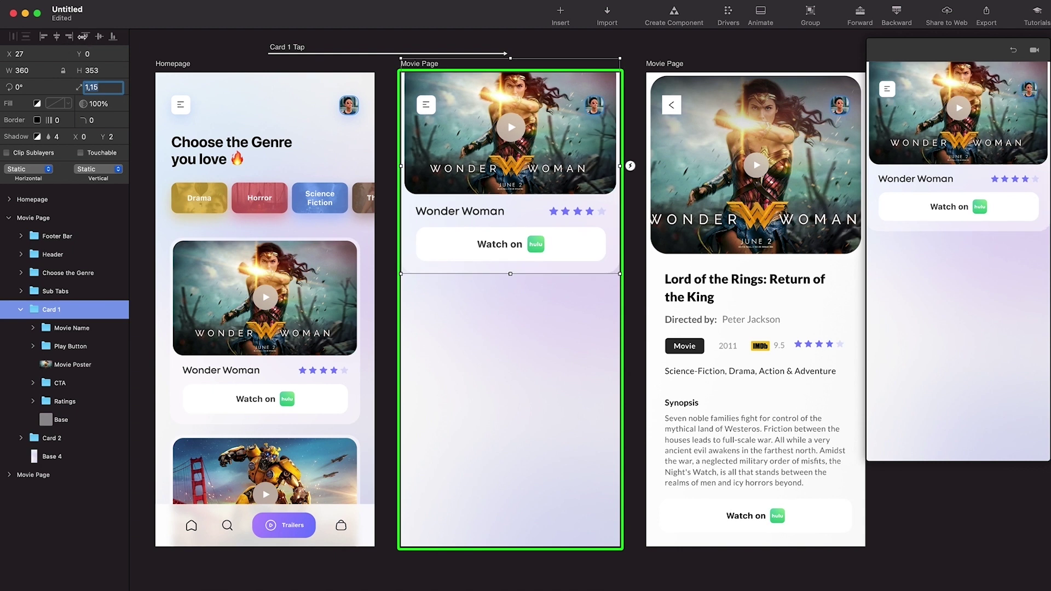
Step: Move Card 1 on the new Movie Page down to Y 26.47 and fade out its movie name, ratings and Watch on button
{"action": "left_click", "coordinate": [88, 36]}
{"action": "key", "text": "cmd+z"}
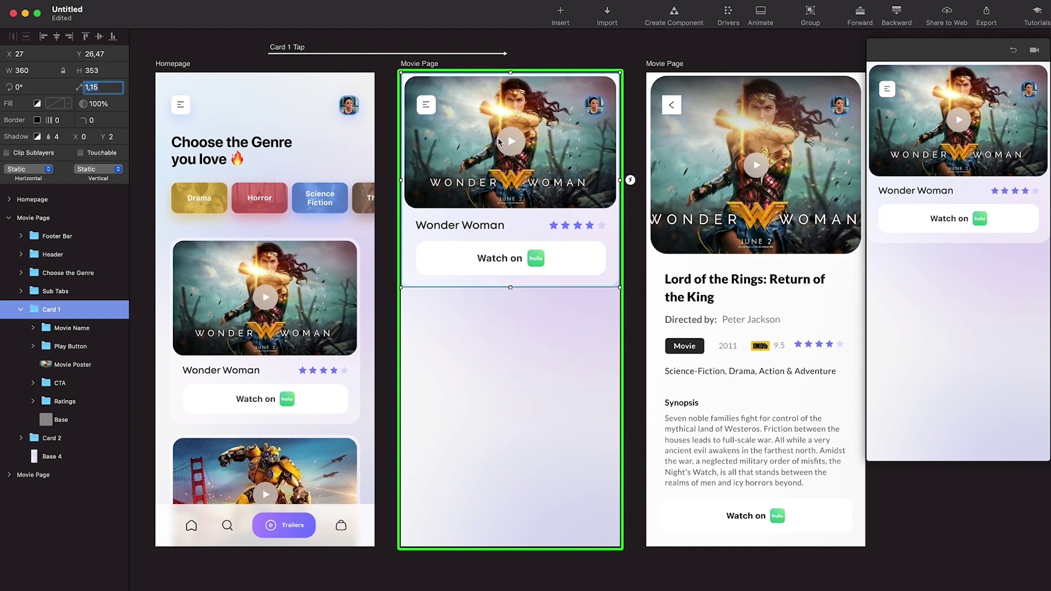
{"action": "double_click", "coordinate": [532, 268]}
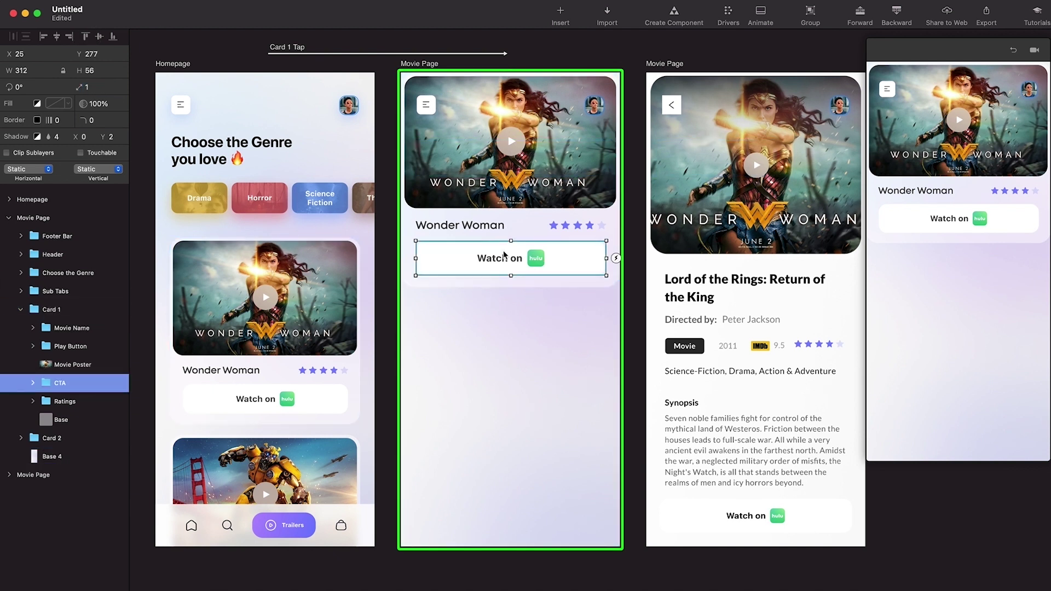
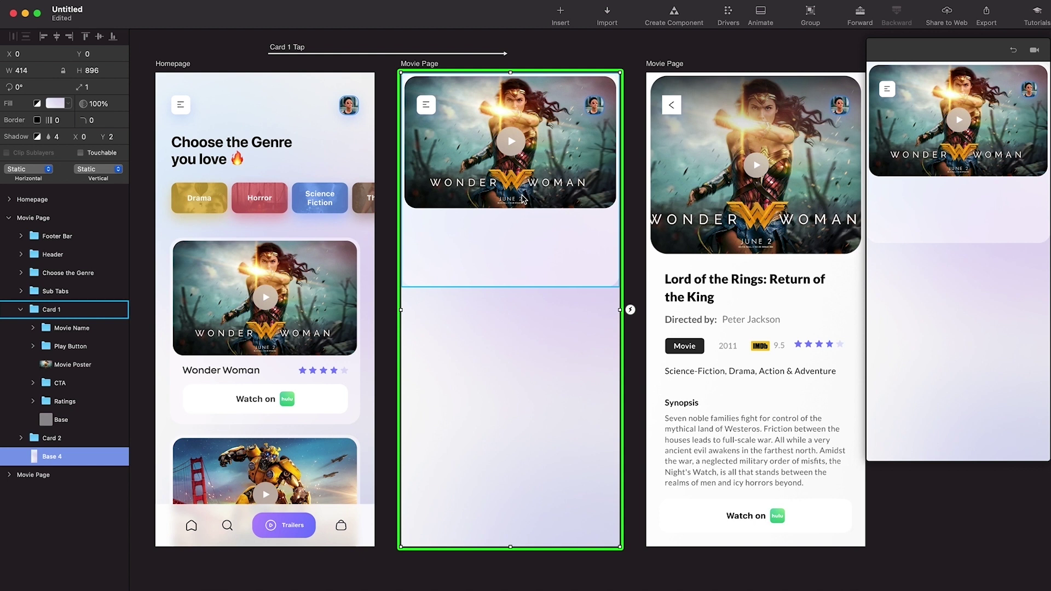
{"action": "left_click", "coordinate": [497, 264]}
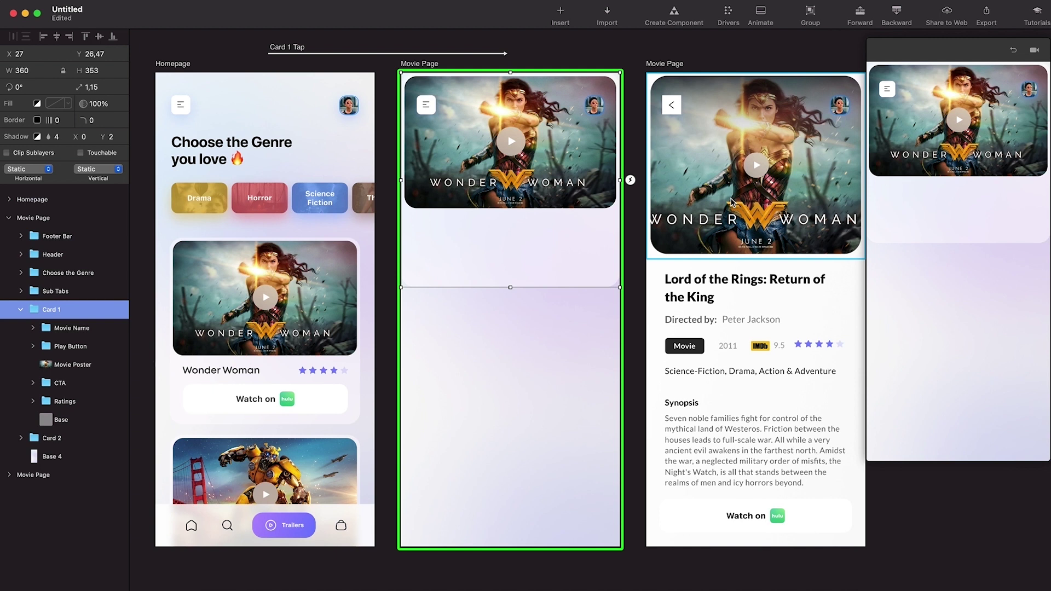
Step: Scale the Movie Poster layer inside Card 1 on the new Movie Page to 1.4
{"action": "left_click", "coordinate": [71, 364]}
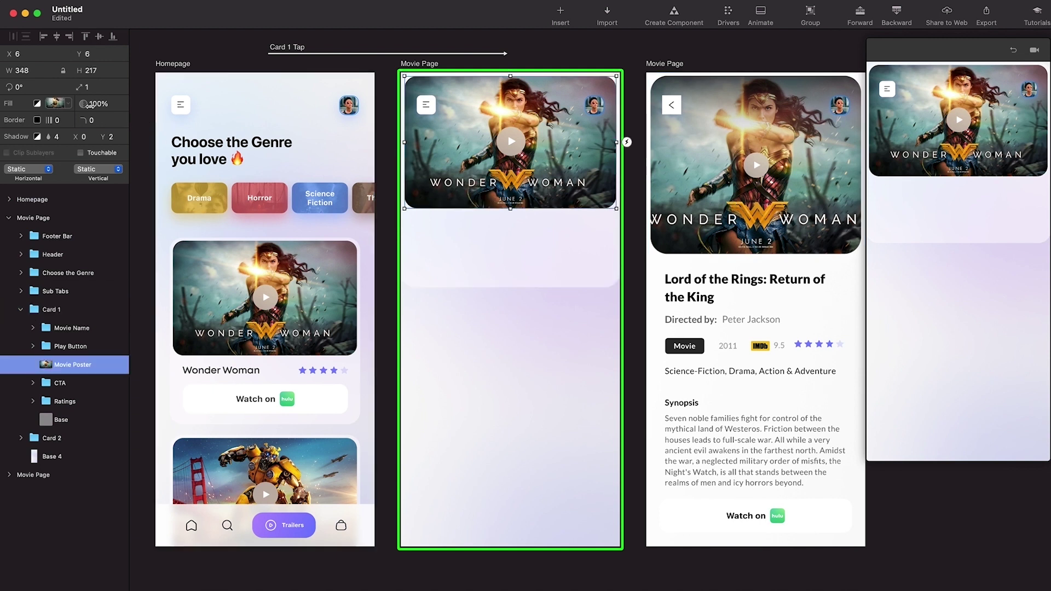
{"action": "left_click", "coordinate": [88, 87]}
{"action": "type", "text": "1,4"}
{"action": "key", "text": "Return"}
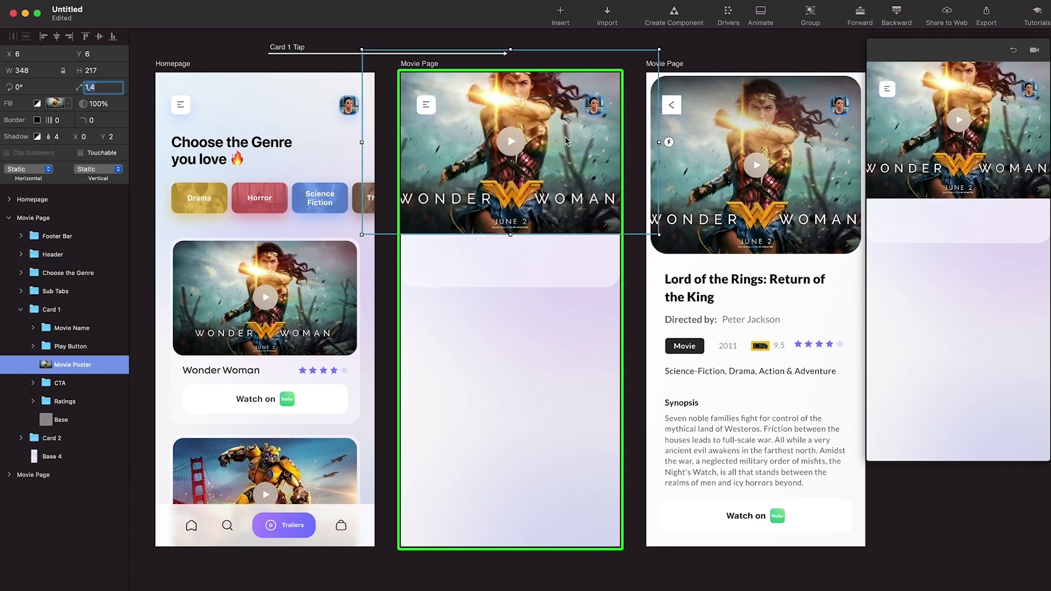
Step: Move the enlarged Movie Poster down within Card 1 to Y 51.4
{"action": "type", "text": "0"}
{"action": "key", "text": "super+z"}
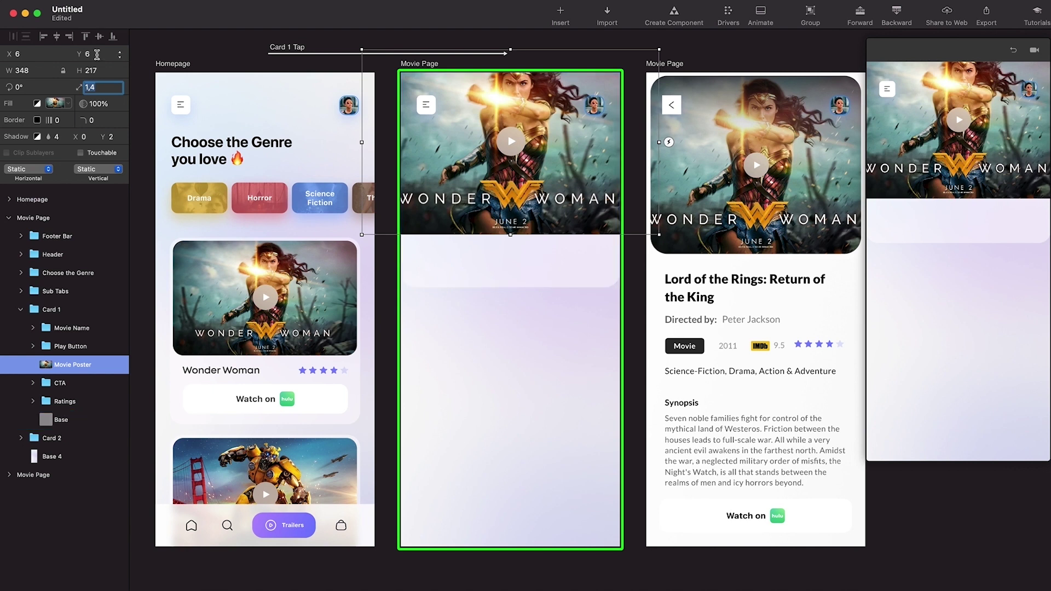
{"action": "key", "text": "super+z"}
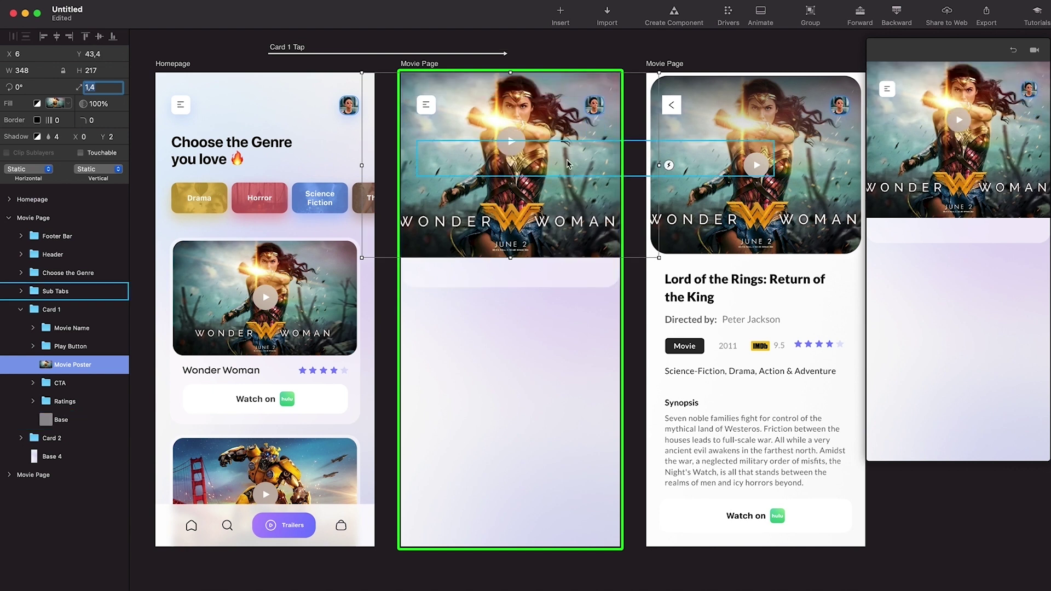
{"action": "key", "text": "super+z"}
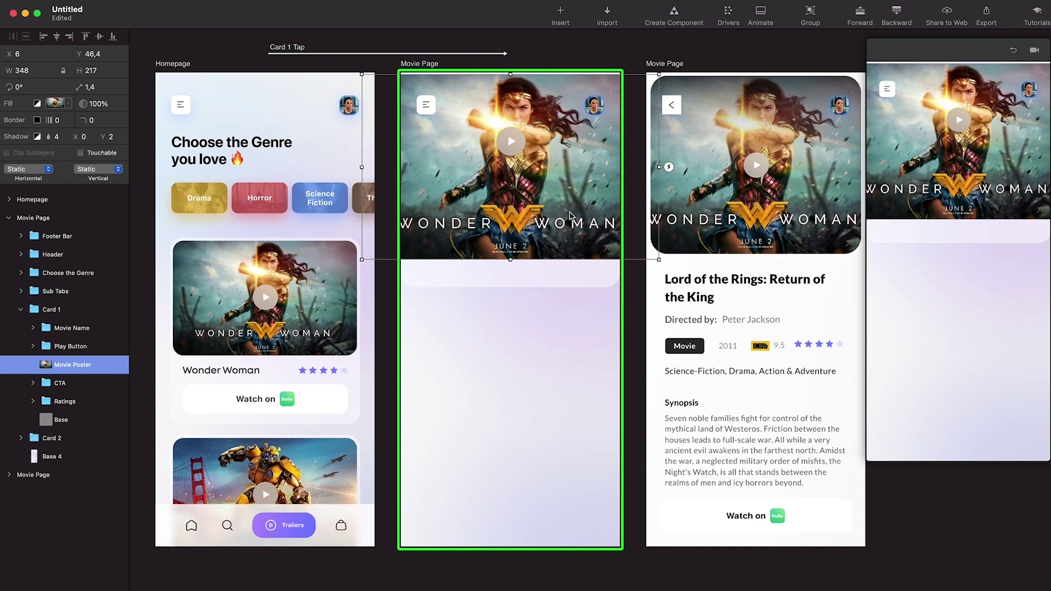
{"action": "key", "text": "super+z"}
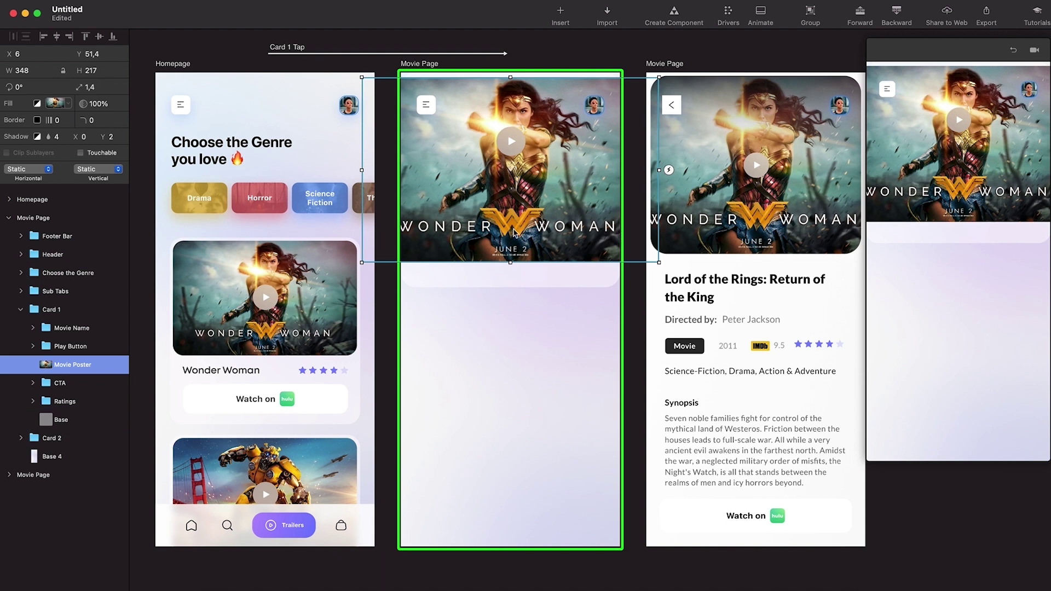
Step: Group the Movie Poster, name the group Poster Border, and narrow it from both sides to 347 wide at X 7
{"action": "key", "text": "super+g"}
{"action": "double_click", "coordinate": [68, 365]}
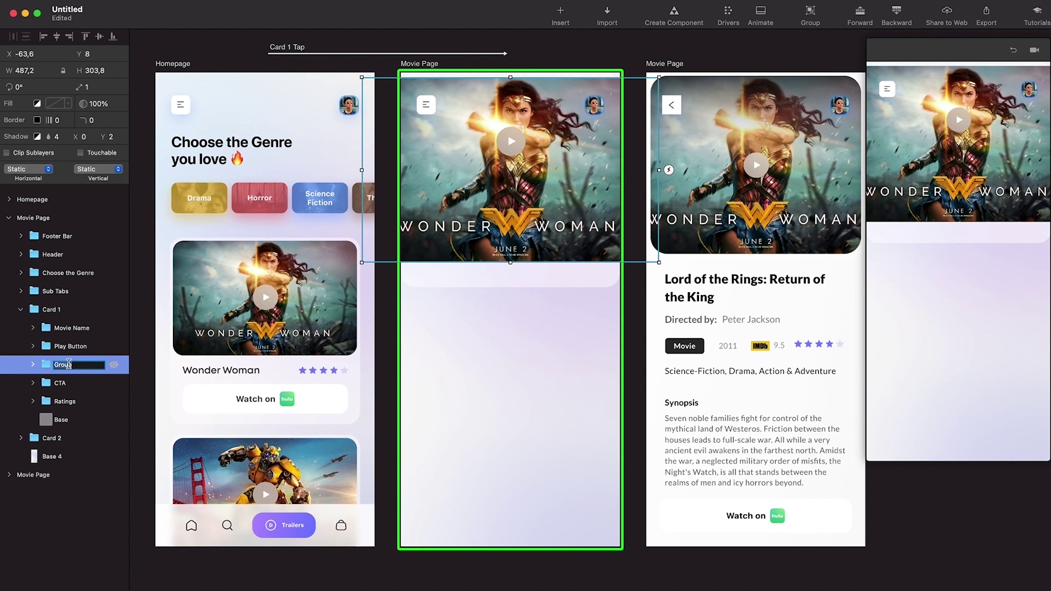
{"action": "type", "text": "Poster Border"}
{"action": "key", "text": "Return"}
{"action": "left_click_drag", "start_coordinate": [362, 169], "coordinate": [405, 169]}
{"action": "left_click_drag", "start_coordinate": [660, 170], "coordinate": [616, 169]}
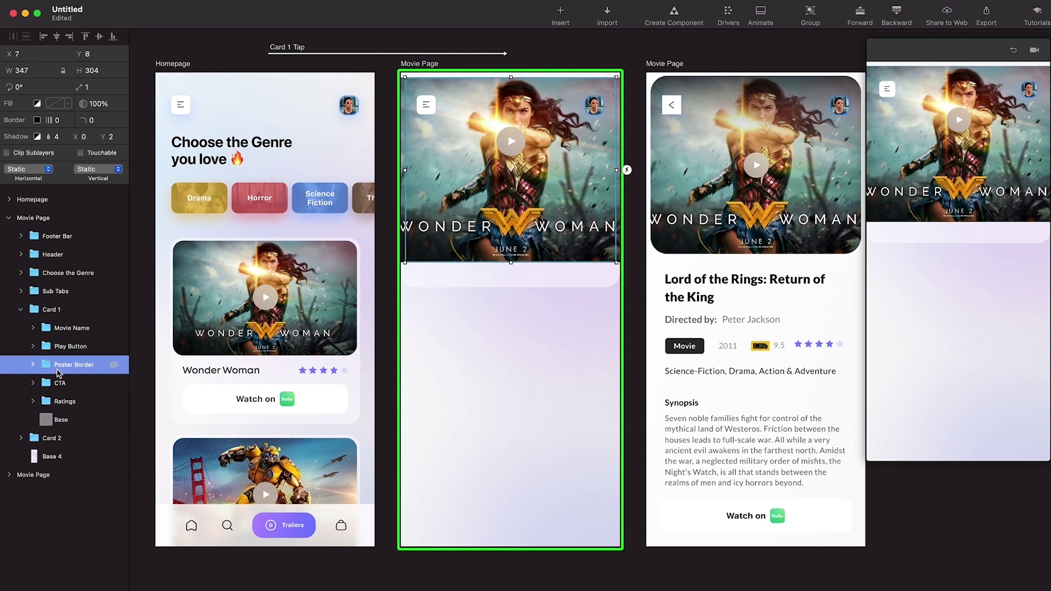
Step: Clip the sublayers of the Poster Border group and round its corners to a radius of 20
{"action": "left_click", "coordinate": [42, 158]}
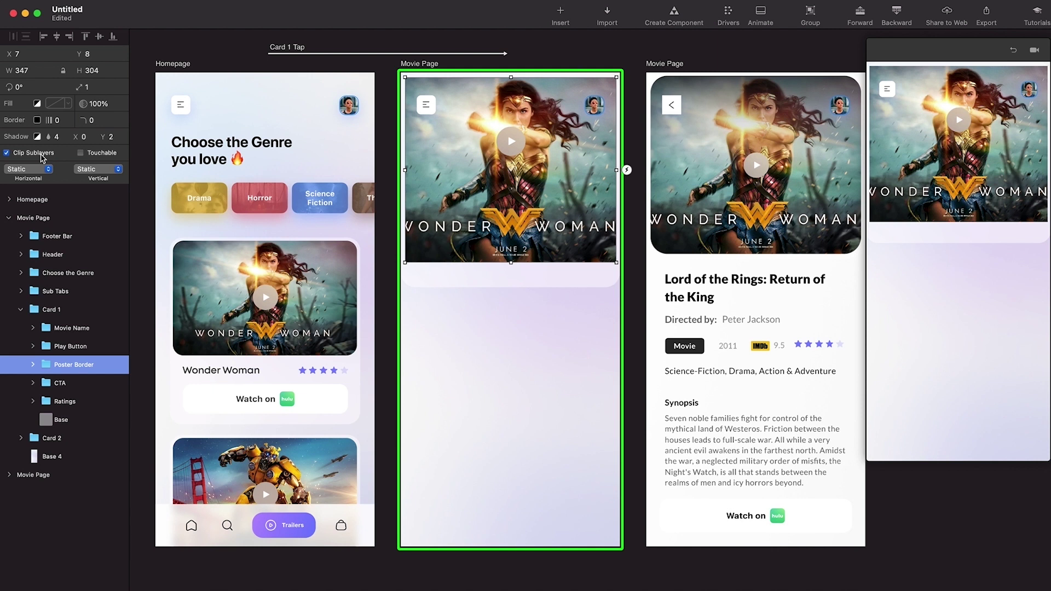
{"action": "left_click", "coordinate": [98, 118]}
{"action": "type", "text": "10"}
{"action": "key", "text": "shift+Up"}
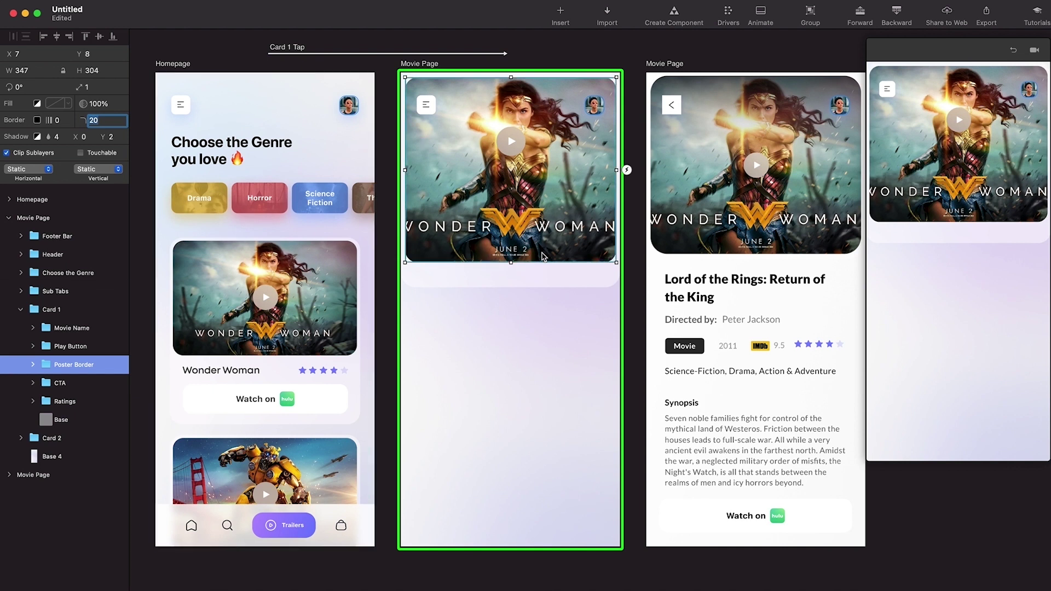
Step: Shorten Card 1's Base to end just below the poster, and check the original Movie Page design in Figma
{"action": "left_click", "coordinate": [535, 282]}
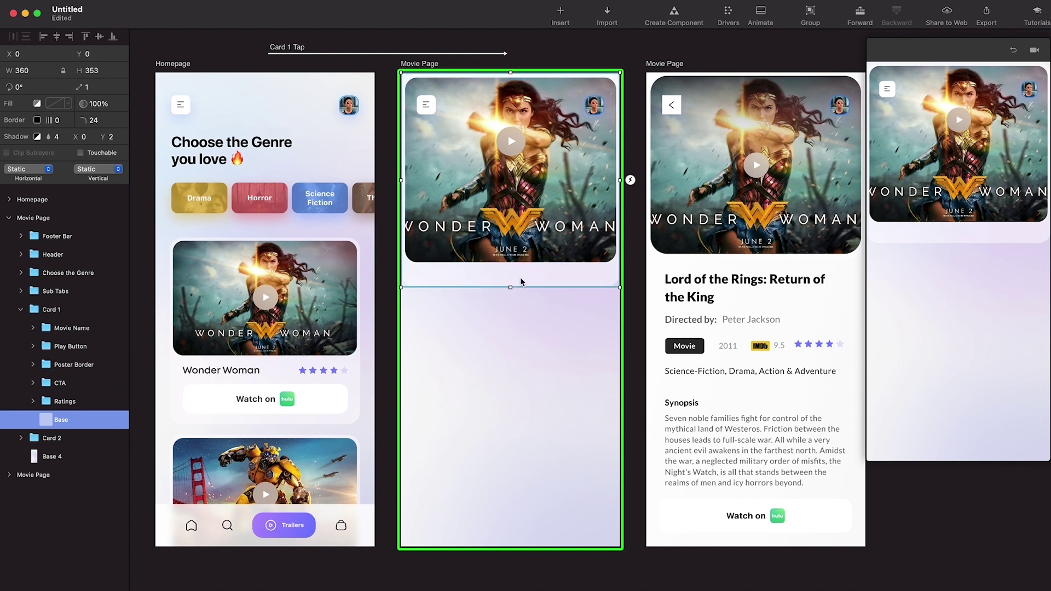
{"action": "left_click_drag", "start_coordinate": [507, 288], "coordinate": [511, 267]}
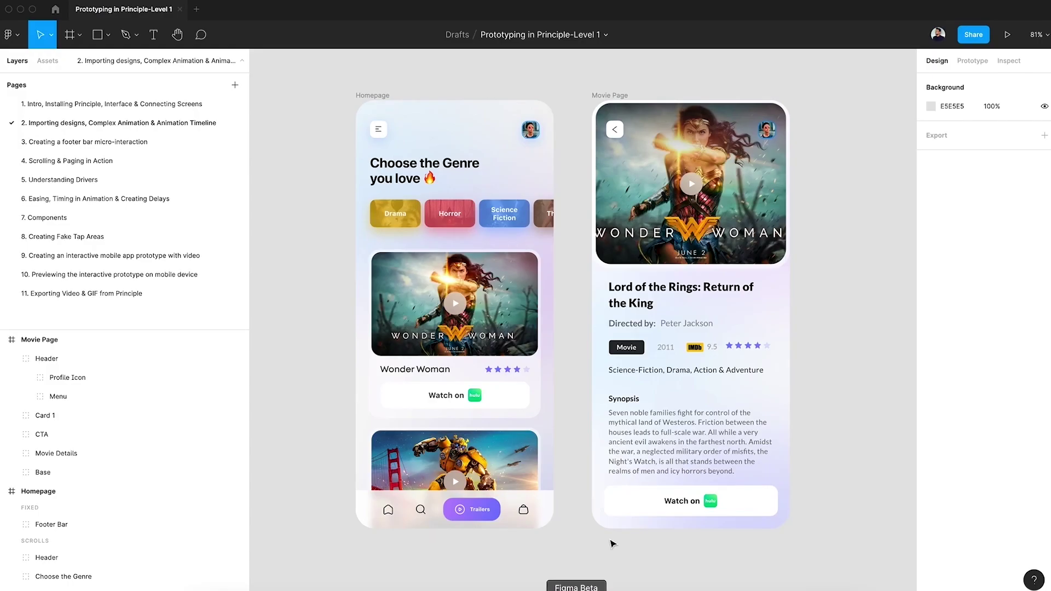
{"action": "scroll", "coordinate": [821, 266], "scroll_direction": "up", "scroll_amount": 3}
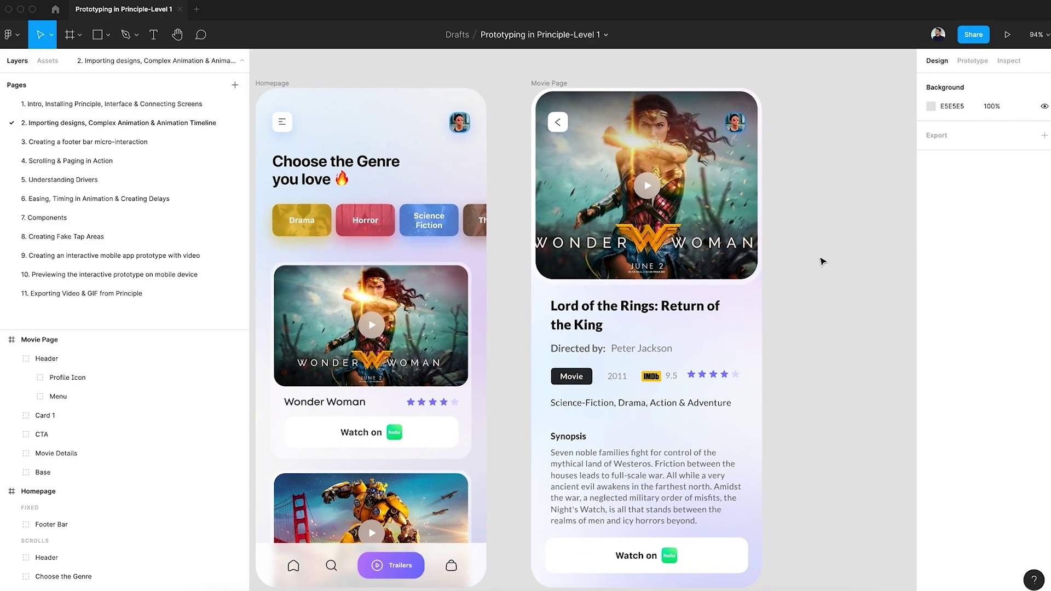
{"action": "scroll", "coordinate": [821, 275], "scroll_direction": "down", "scroll_amount": 1}
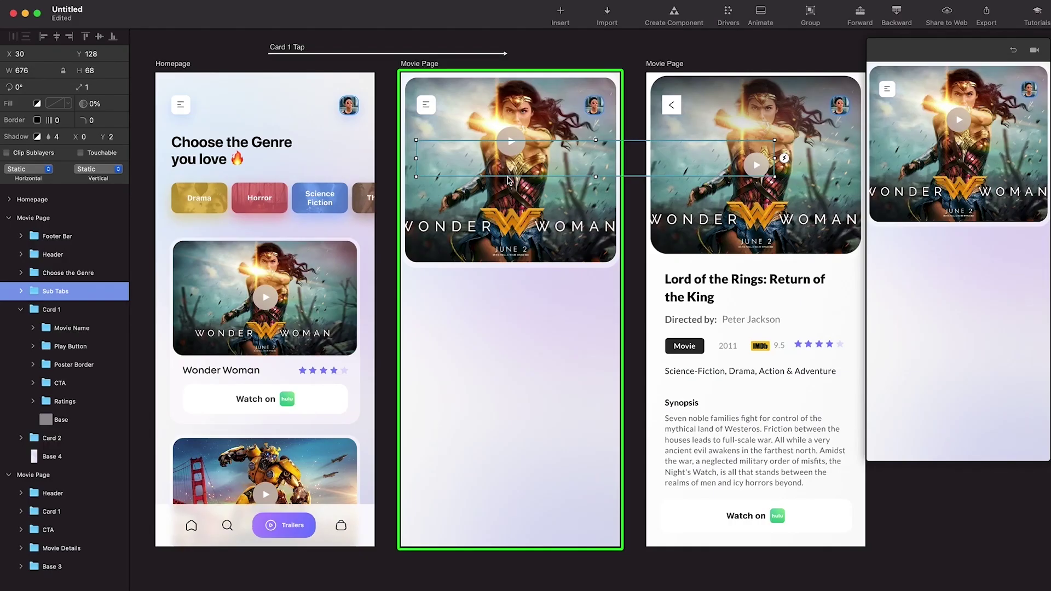
Step: Back in Principle, copy the Movie Details and the CTA button from the imported Movie Page onto the new Movie Page
{"action": "left_click", "coordinate": [745, 336]}
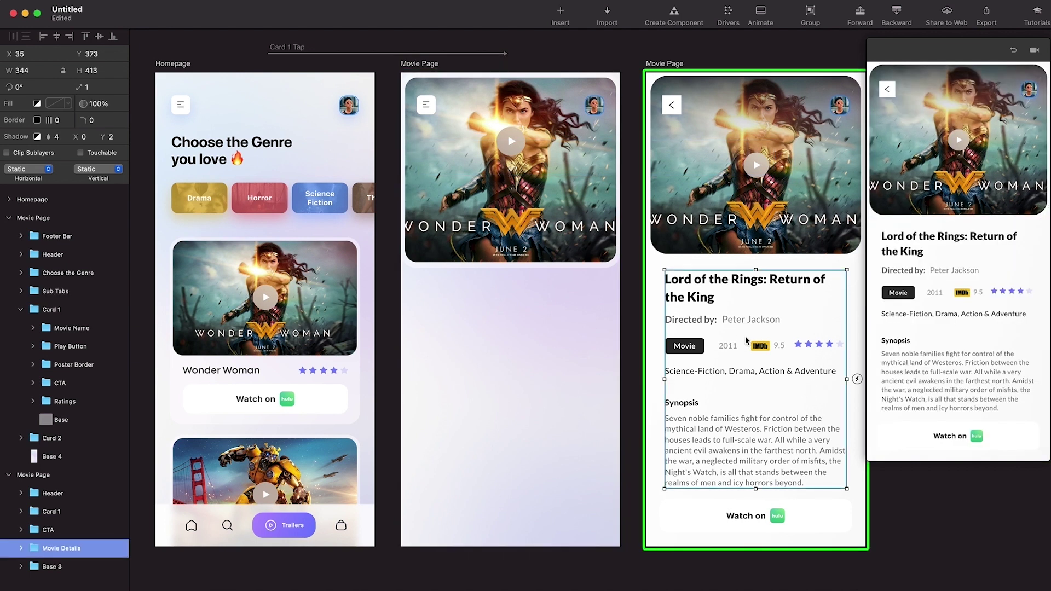
{"action": "left_click", "coordinate": [567, 277]}
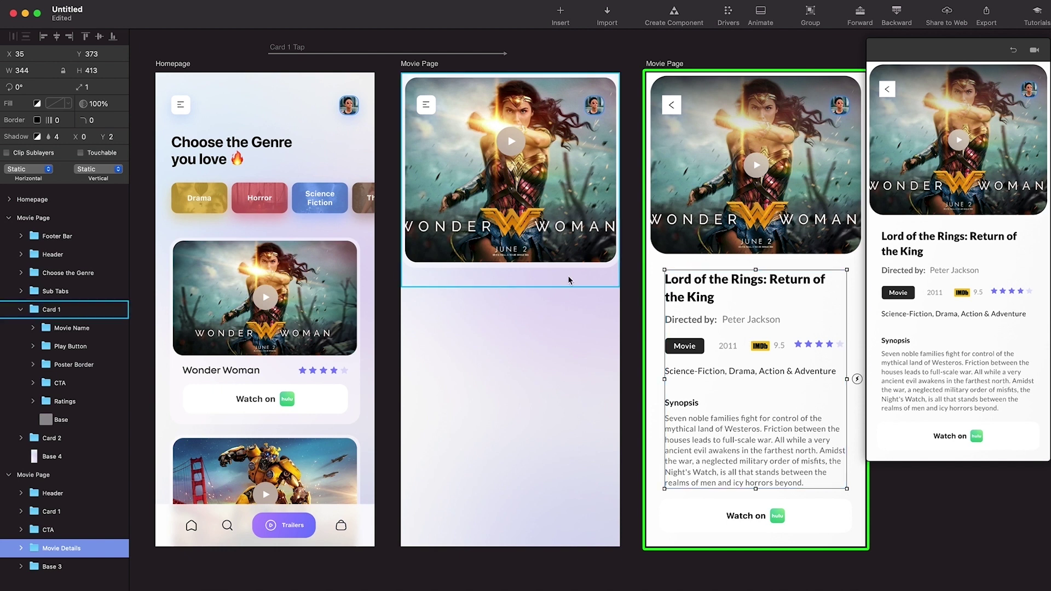
{"action": "left_click", "coordinate": [737, 516]}
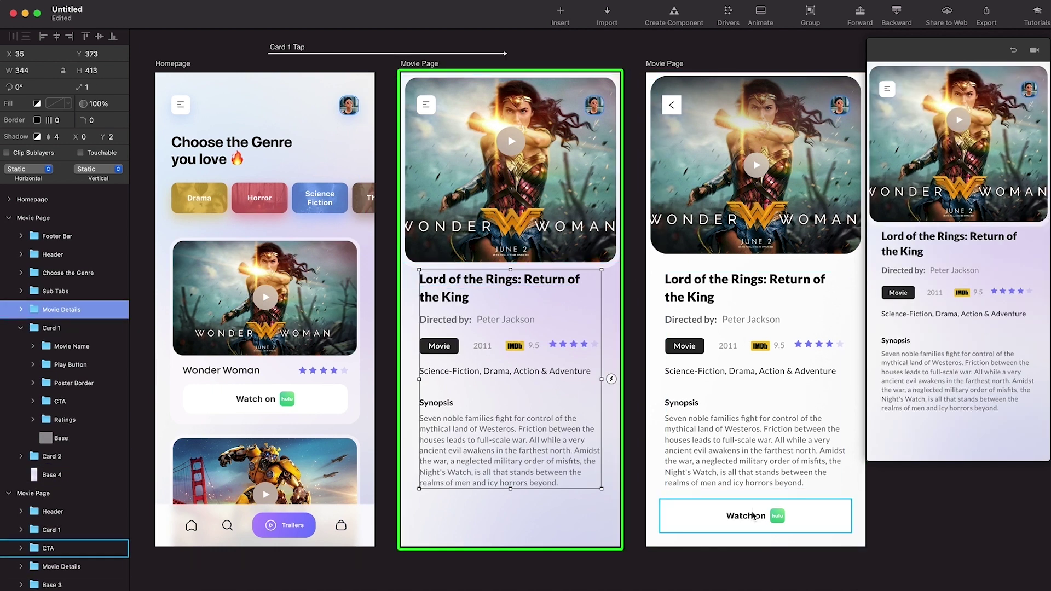
{"action": "double_click", "coordinate": [753, 517]}
{"action": "key", "text": "Escape"}
{"action": "key", "text": "super+c"}
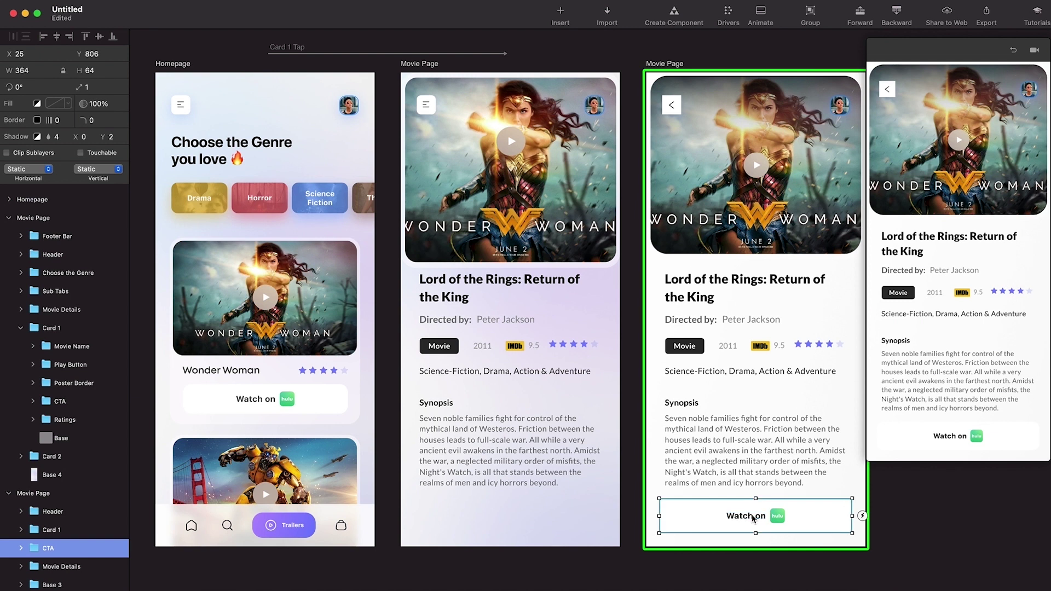
{"action": "left_click", "coordinate": [517, 313]}
{"action": "key", "text": "super+v"}
{"action": "left_click", "coordinate": [517, 314]}
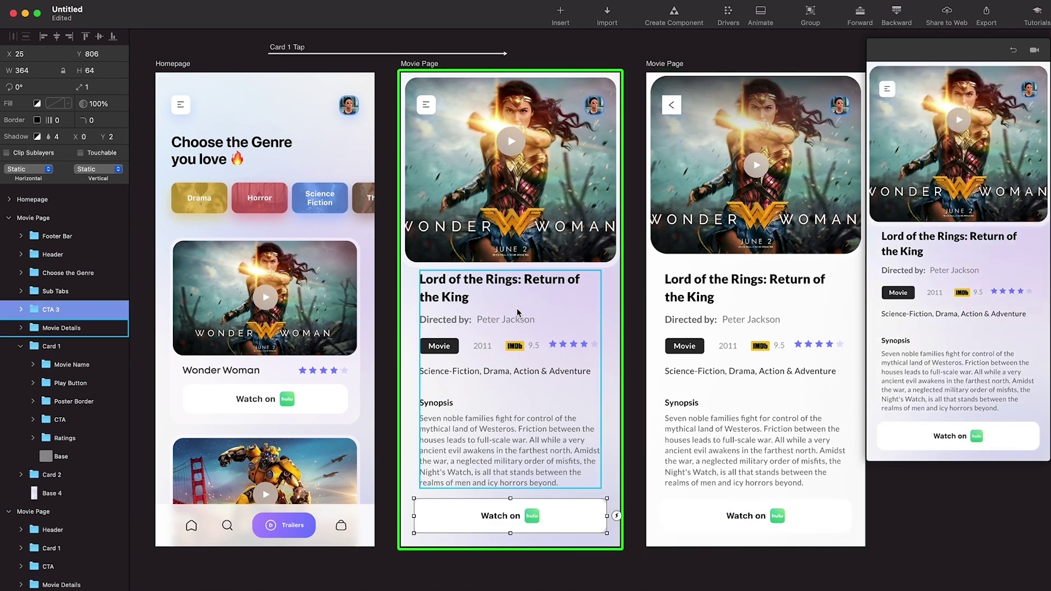
Step: Shorten the Poster Border group to a height of 291 and Card 1's Base to a height of 309
{"action": "left_click", "coordinate": [514, 225]}
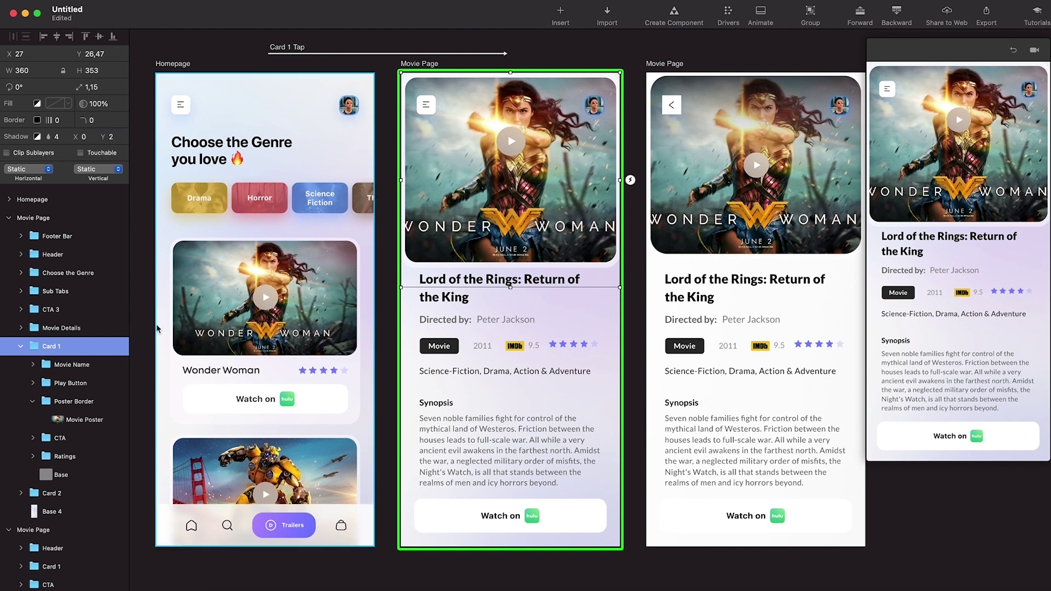
{"action": "left_click", "coordinate": [84, 404]}
{"action": "left_click_drag", "start_coordinate": [511, 262], "coordinate": [512, 254]}
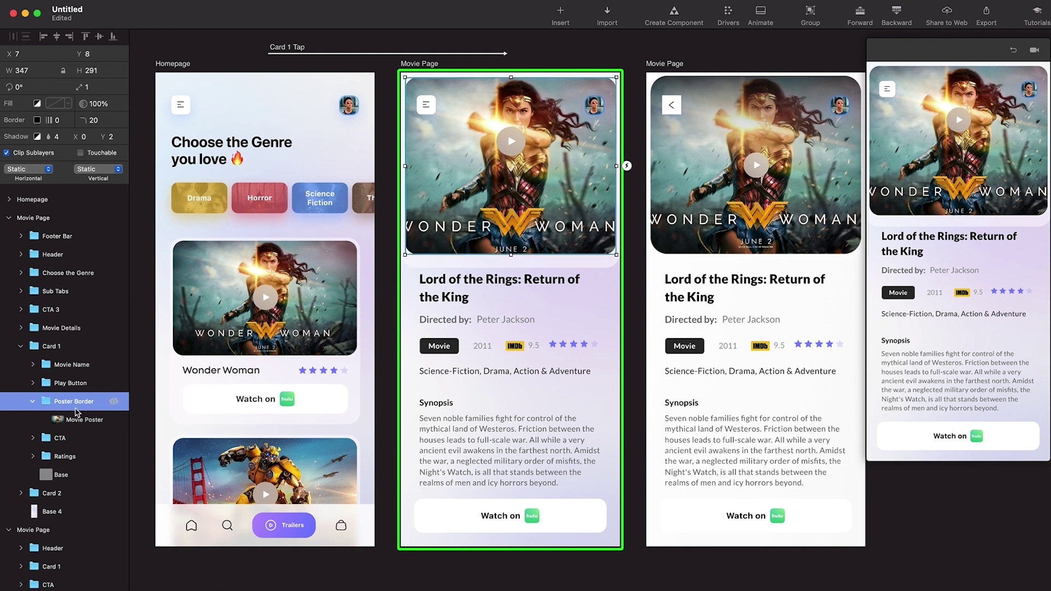
{"action": "left_click", "coordinate": [57, 476]}
{"action": "left_click_drag", "start_coordinate": [510, 268], "coordinate": [512, 261]}
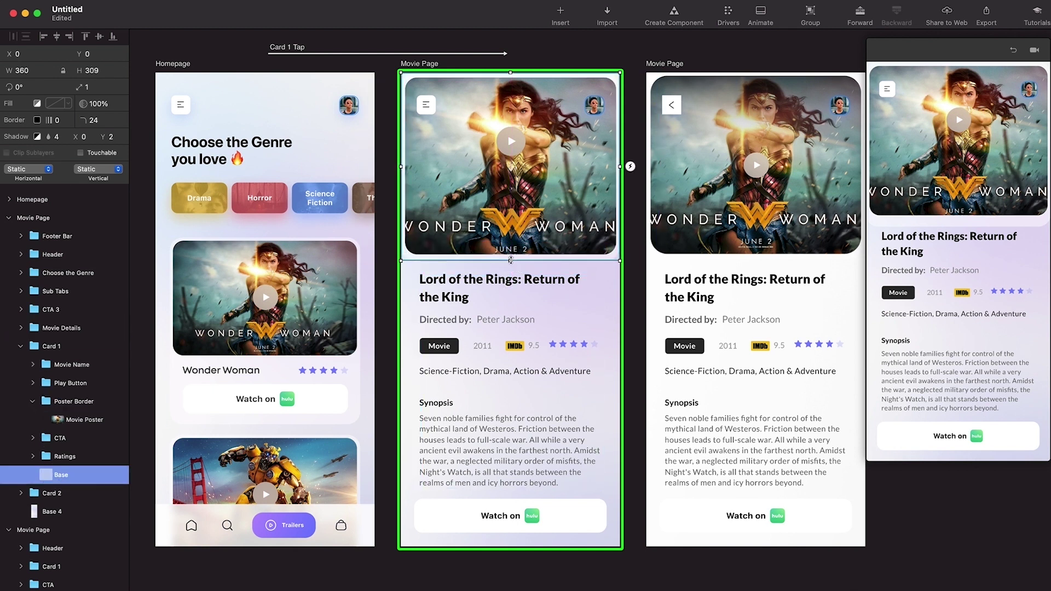
{"action": "left_click", "coordinate": [639, 282]}
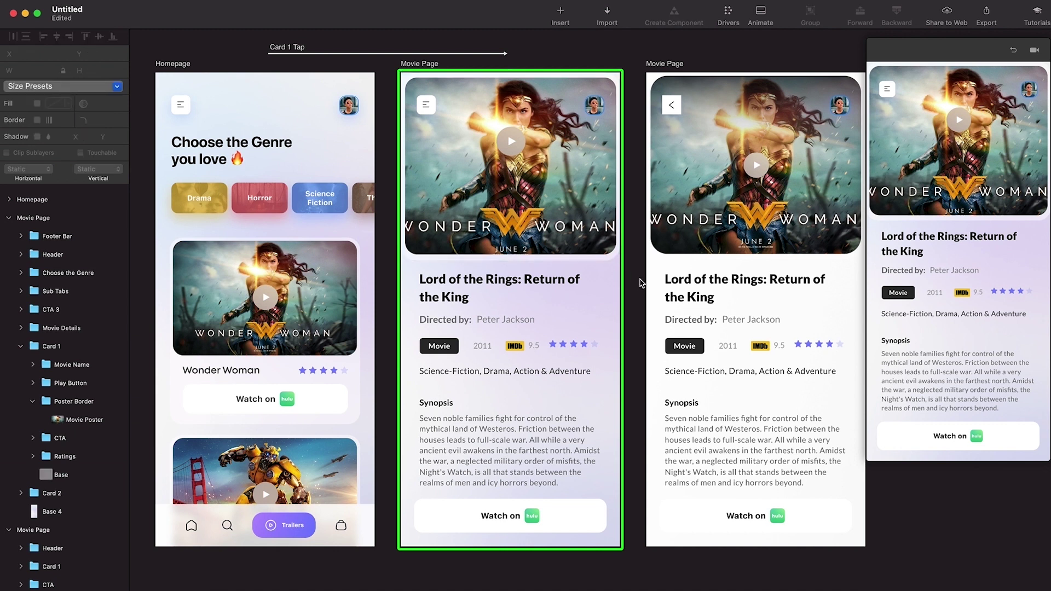
Step: Copy the Movie Details group from the new Movie Page to the Homepage and move the copy down to Y 473
{"action": "left_click", "coordinate": [543, 375]}
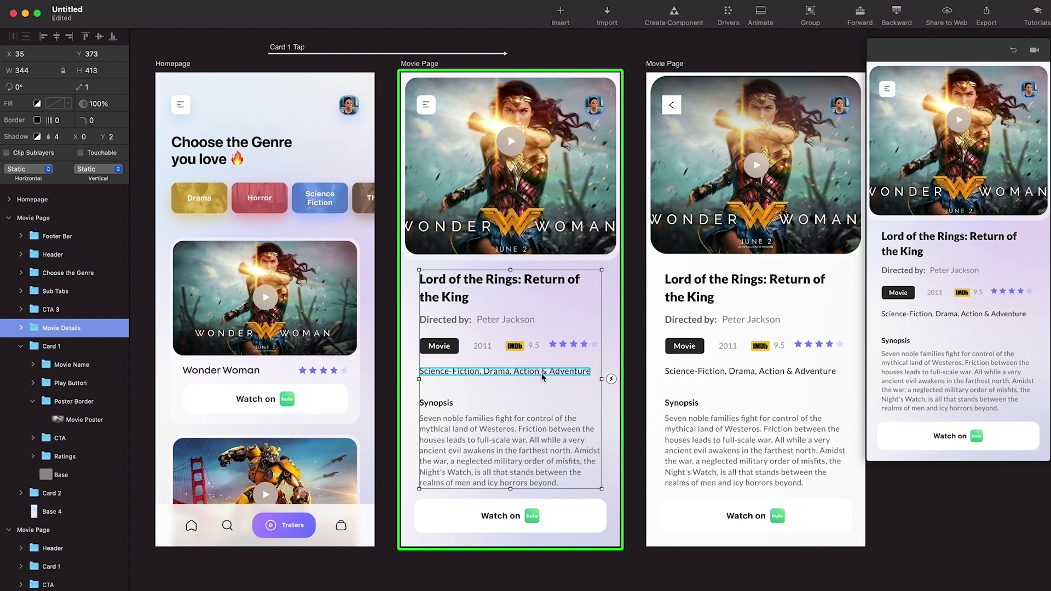
{"action": "scroll", "coordinate": [535, 345], "scroll_direction": "left", "scroll_amount": 2}
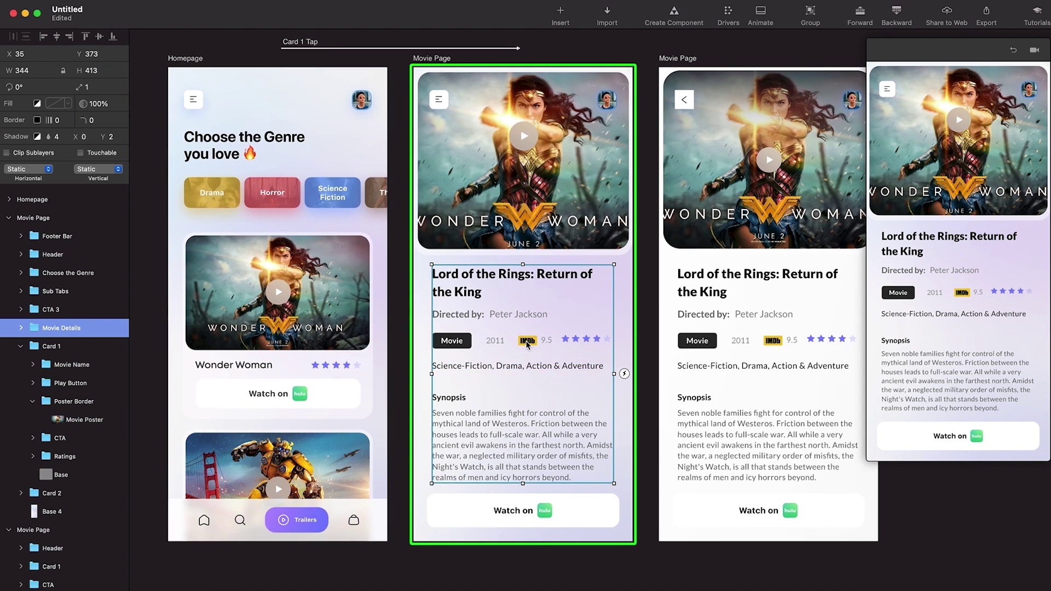
{"action": "left_click", "coordinate": [282, 304]}
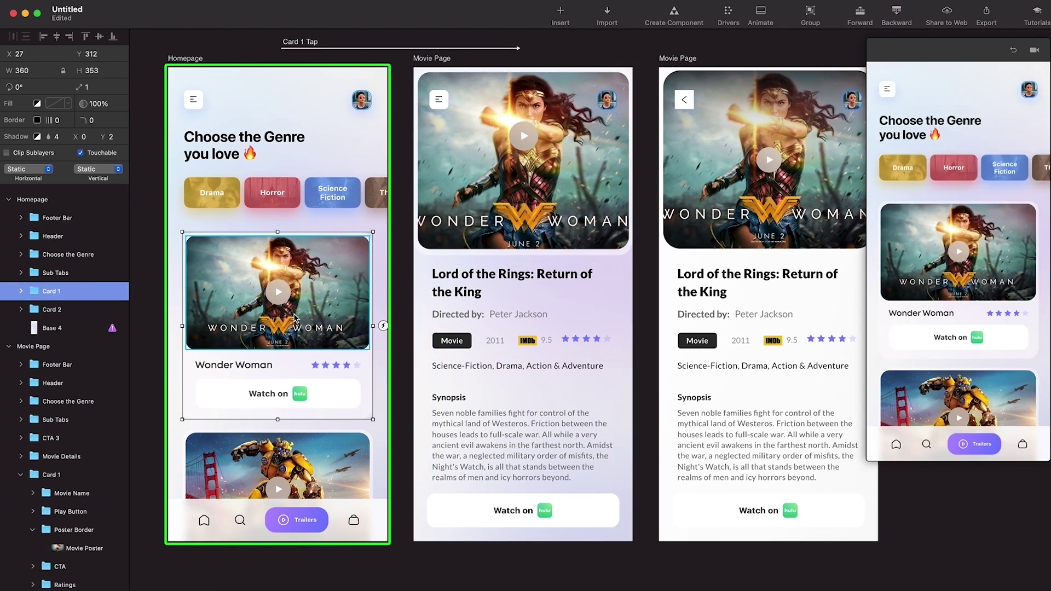
{"action": "key", "text": "cmd+v"}
{"action": "key", "text": "shift+Down"}
{"action": "key", "text": "shift+Down"}
{"action": "key", "text": "shift+Down"}
{"action": "key", "text": "shift+Down"}
{"action": "key", "text": "shift+Down"}
{"action": "key", "text": "shift+Down"}
{"action": "key", "text": "shift+Down"}
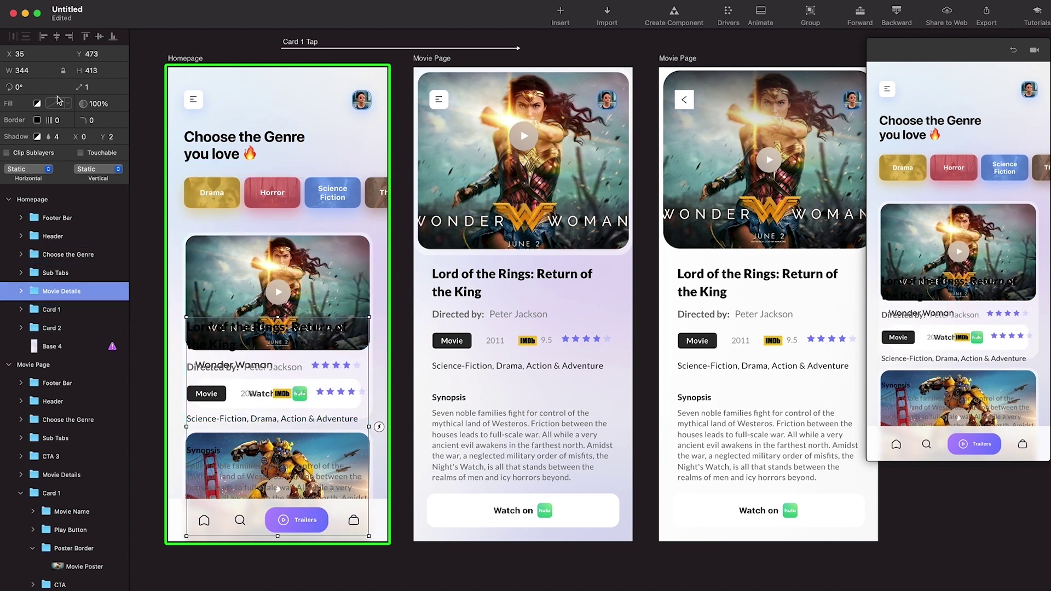
Step: Set the opacity of the Movie Details group on the Homepage to 0%
{"action": "left_click", "coordinate": [94, 103]}
{"action": "key", "text": "cmd+a"}
{"action": "type", "text": "0"}
{"action": "key", "text": "Return"}
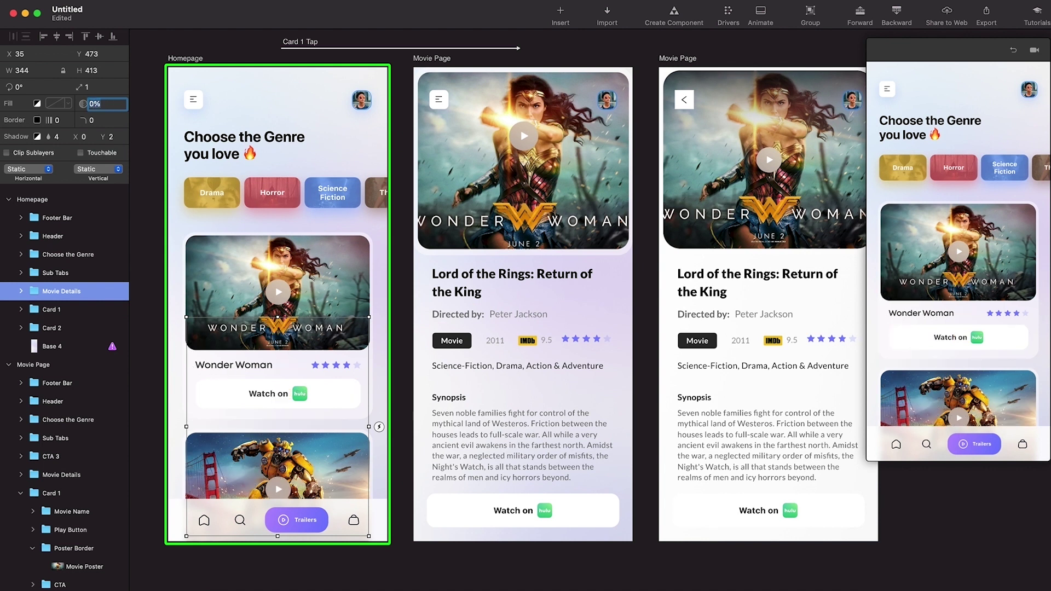
Step: Copy the CTA 3 group from the new Movie Page to the Homepage and move the copy down to Y 896
{"action": "left_click", "coordinate": [539, 511]}
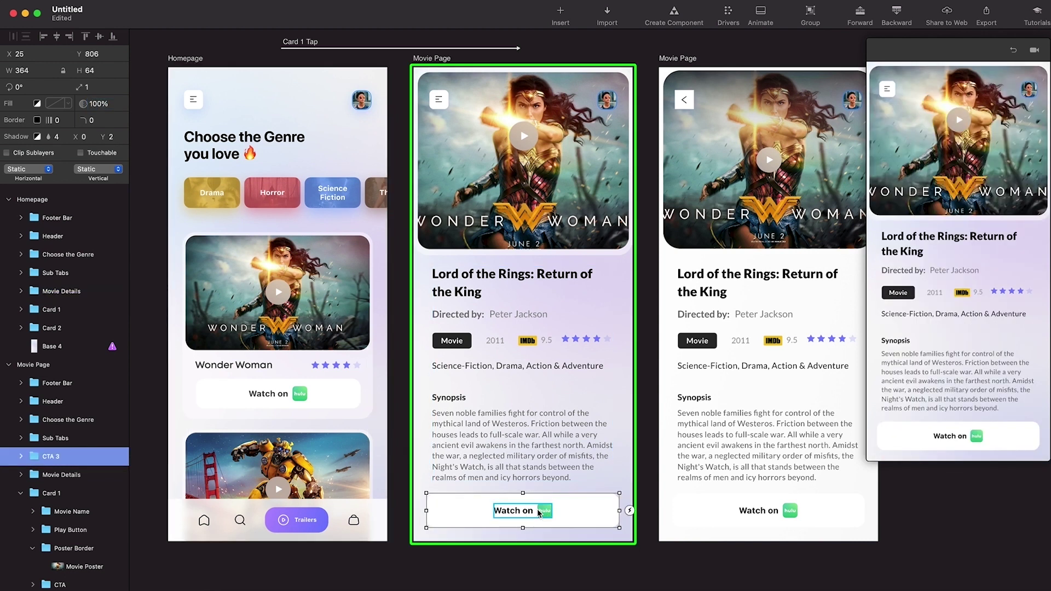
{"action": "key", "text": "cmd+c"}
{"action": "key", "text": "cmd+v"}
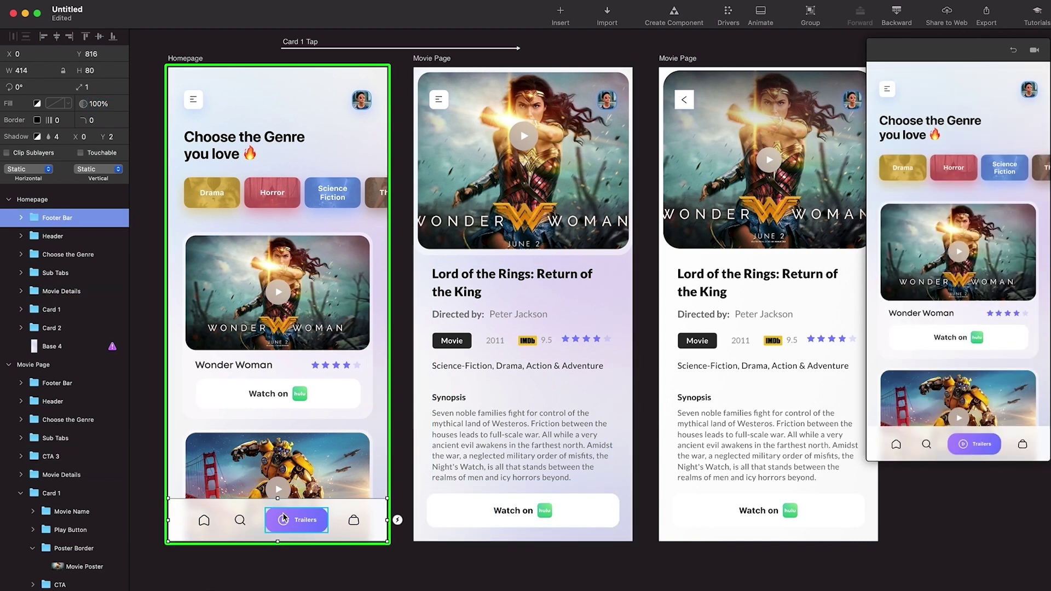
{"action": "key", "text": "shift+Down"}
{"action": "key", "text": "shift+Down"}
{"action": "key", "text": "shift+Down"}
{"action": "key", "text": "shift+Down"}
{"action": "key", "text": "shift+Down"}
{"action": "key", "text": "shift+Down"}
{"action": "key", "text": "shift+Down"}
{"action": "key", "text": "shift+Down"}
{"action": "key", "text": "shift+Down"}
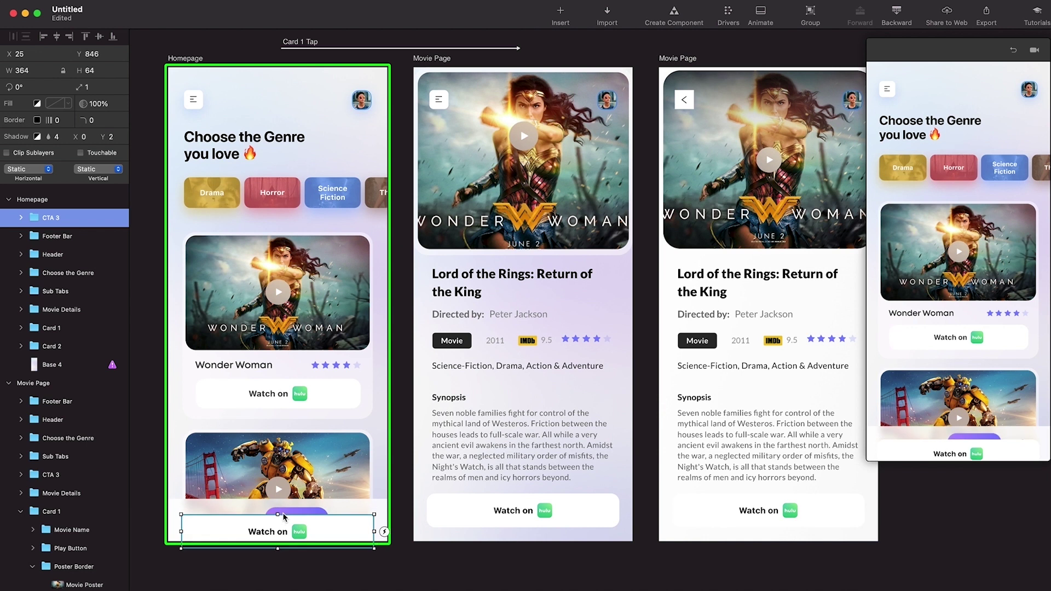
Step: Set the opacity of the CTA 3 group on the Homepage to 0% and tap the movie card in the preview
{"action": "left_click", "coordinate": [107, 103]}
{"action": "type", "text": "0"}
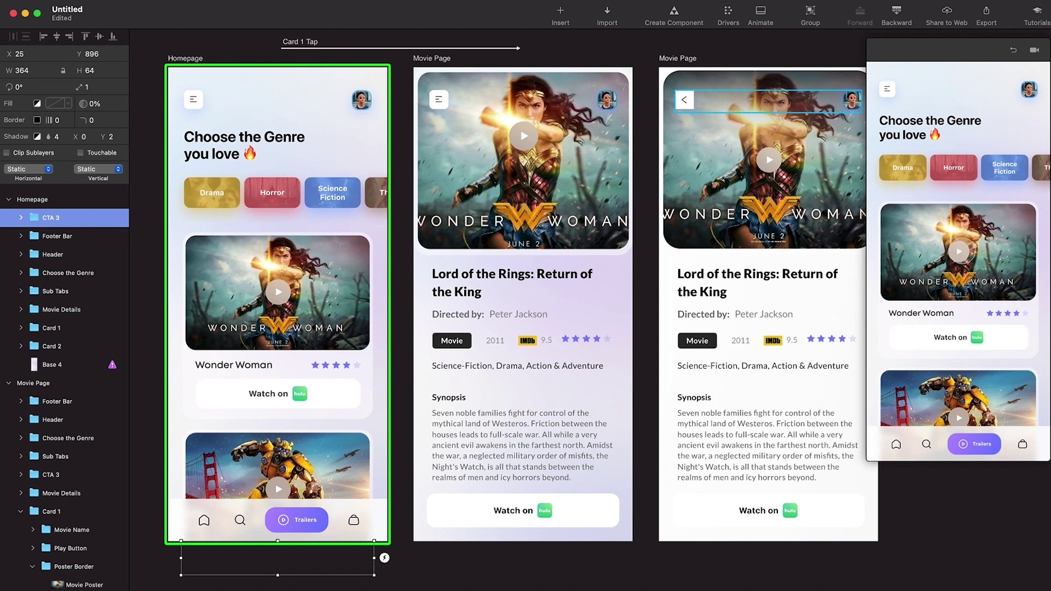
{"action": "left_click", "coordinate": [959, 251]}
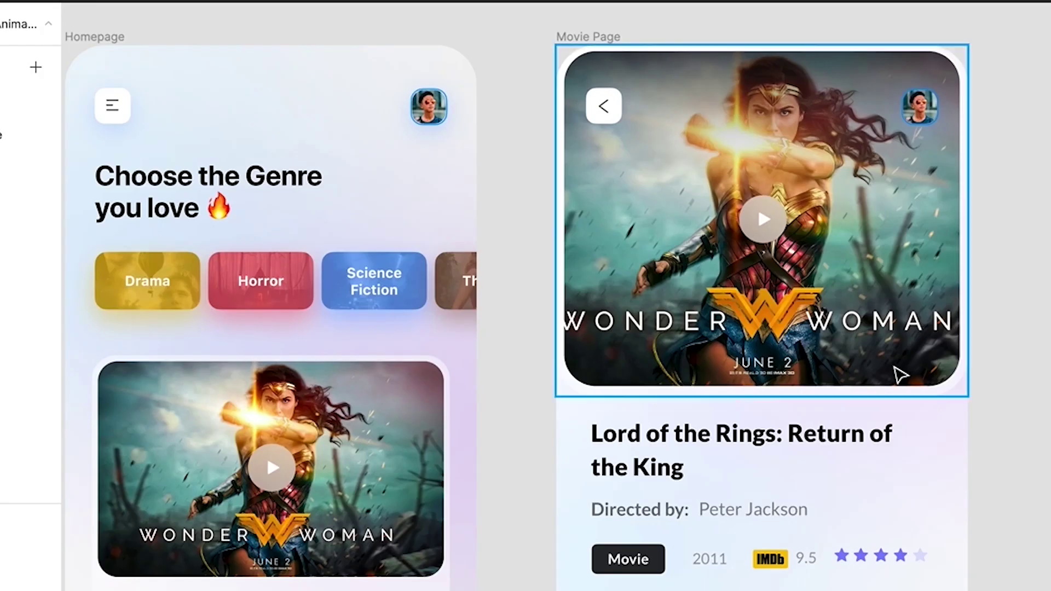
Step: In the Figma design, compare the Movie Page's back button with the Homepage's menu button
{"action": "left_click", "coordinate": [609, 109]}
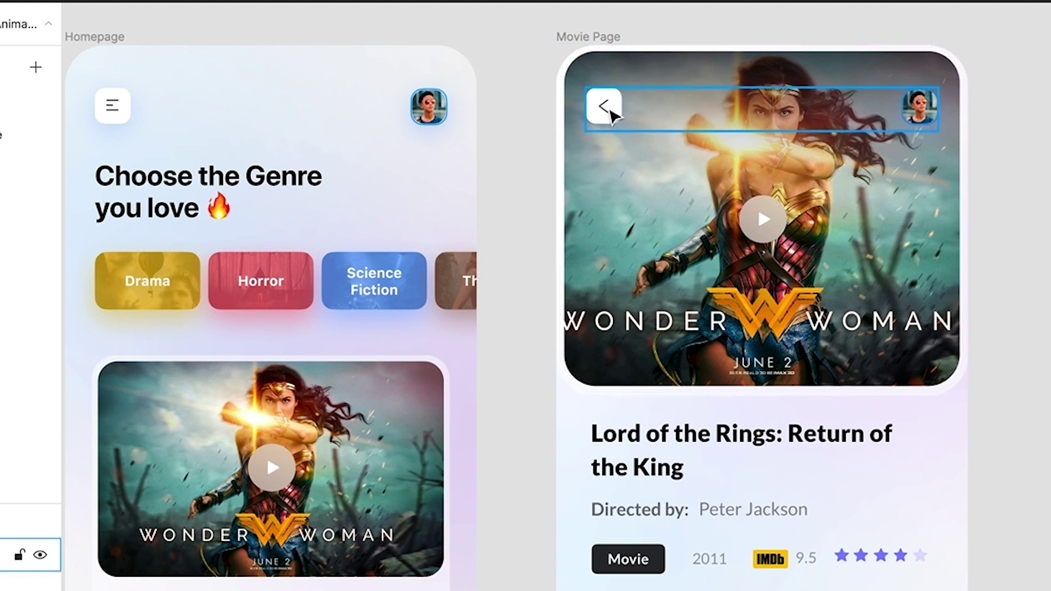
{"action": "left_click", "coordinate": [112, 115]}
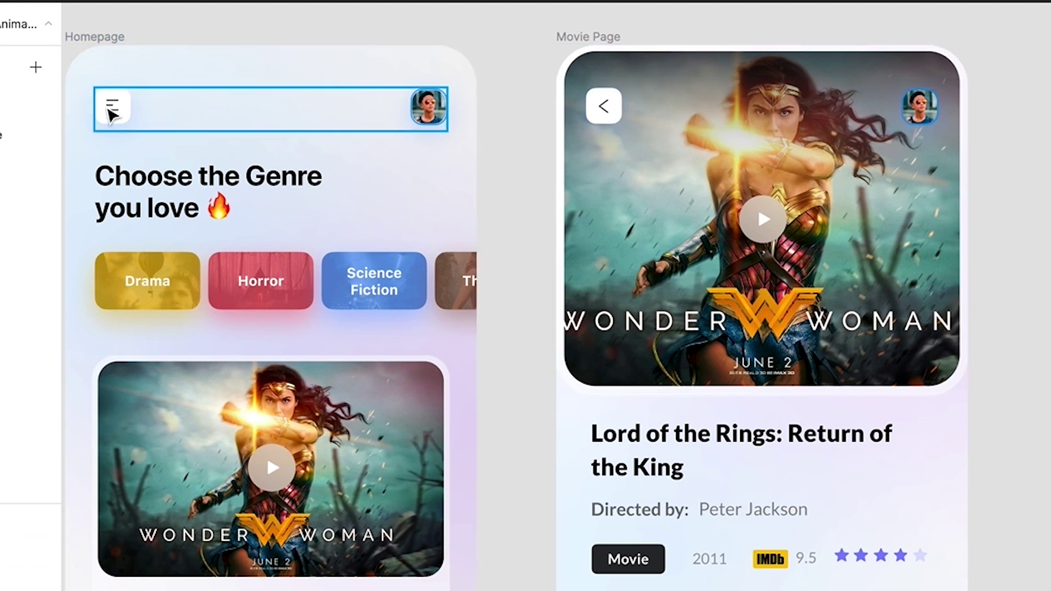
{"action": "key", "text": "Escape"}
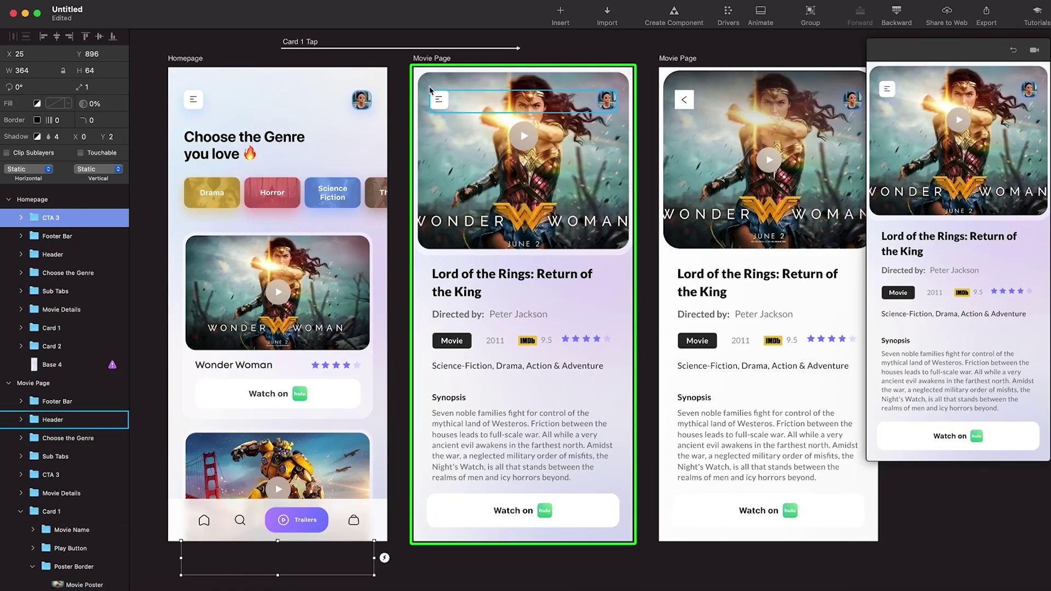
Step: Back in Principle, rotate the upper line of the new Movie Page's menu icon to -40°
{"action": "scroll", "coordinate": [429, 88], "scroll_direction": "up", "scroll_amount": 10}
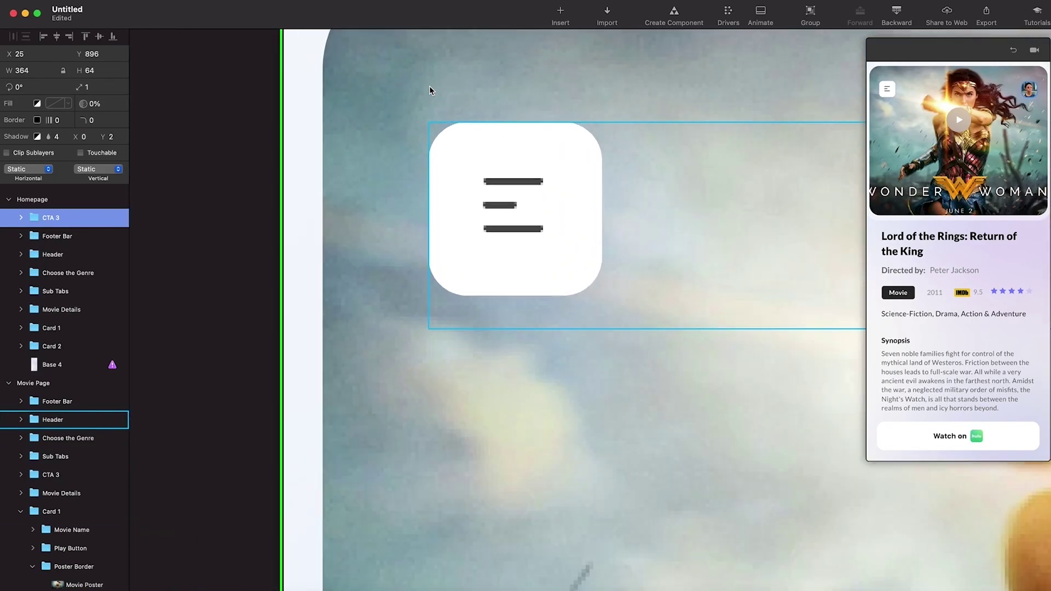
{"action": "left_click", "coordinate": [515, 182]}
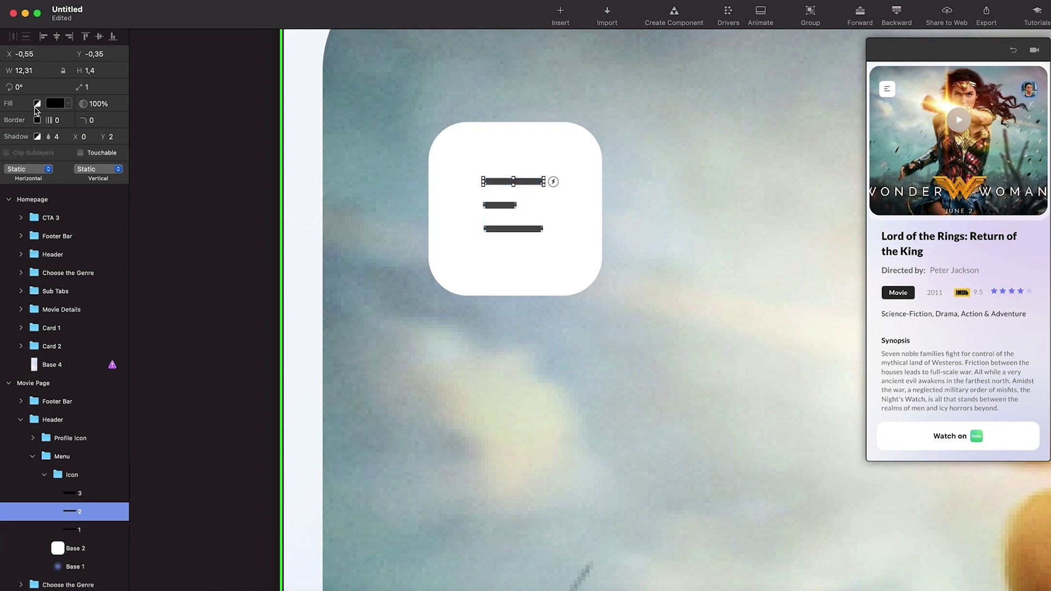
{"action": "left_click", "coordinate": [18, 87]}
{"action": "type", "text": "4"}
{"action": "key", "text": "Return"}
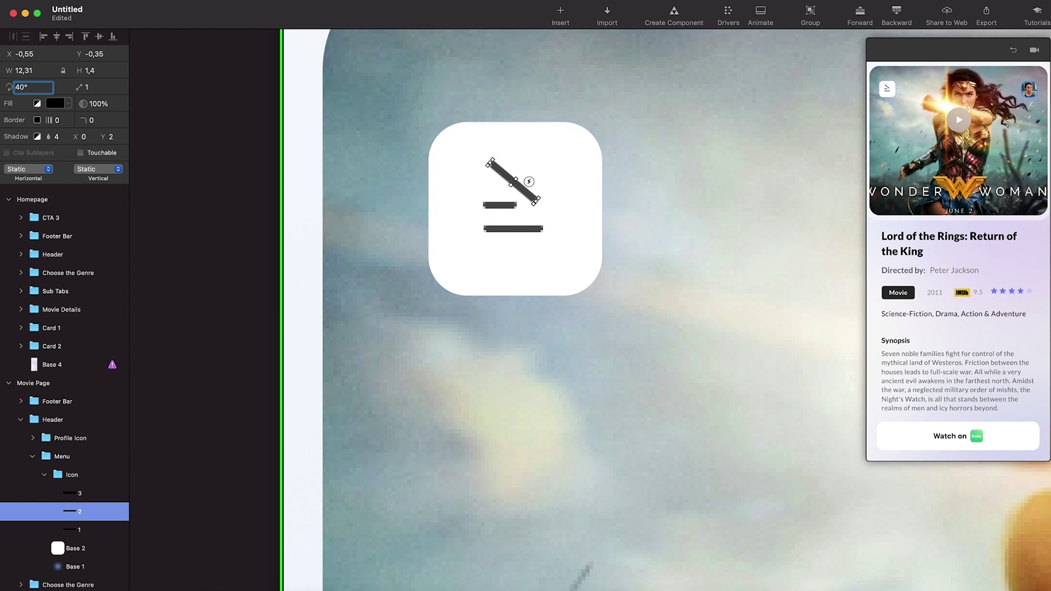
{"action": "key", "text": "Return"}
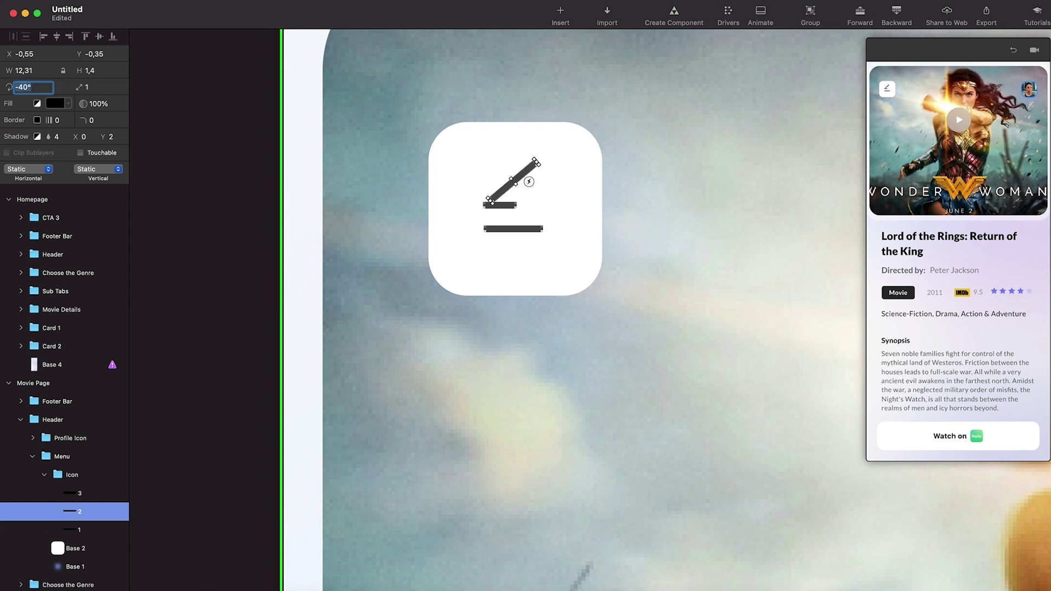
Step: Rotate the lower line of the menu icon to 40°
{"action": "left_click", "coordinate": [534, 230]}
{"action": "left_click", "coordinate": [18, 87]}
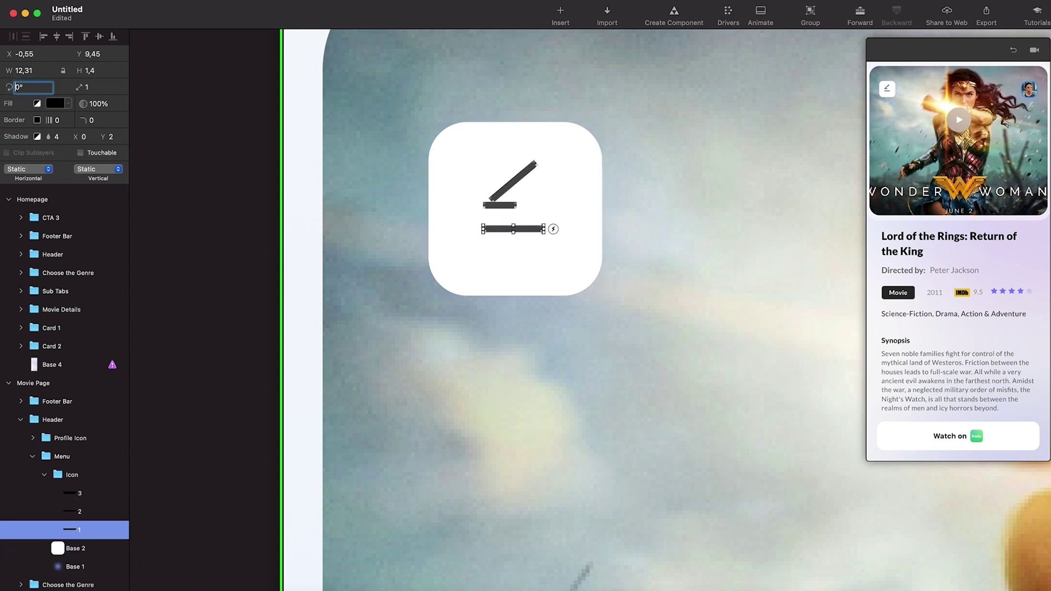
{"action": "type", "text": "4"}
{"action": "key", "text": "Return"}
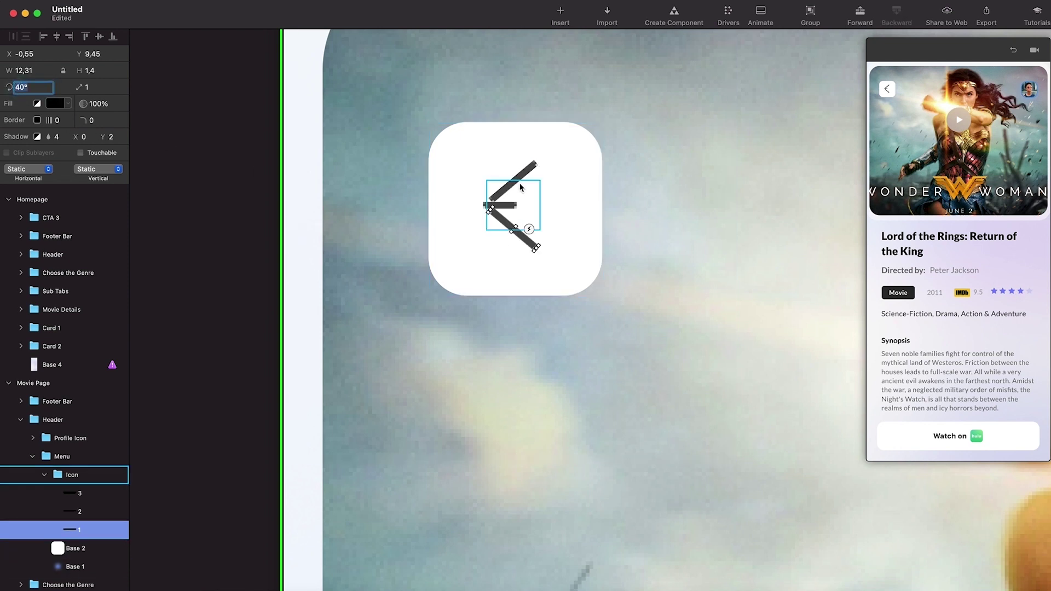
Step: Make the icon's middle line fully transparent and move the two angled lines together vertically so their ends meet as a back arrow
{"action": "left_click", "coordinate": [511, 208]}
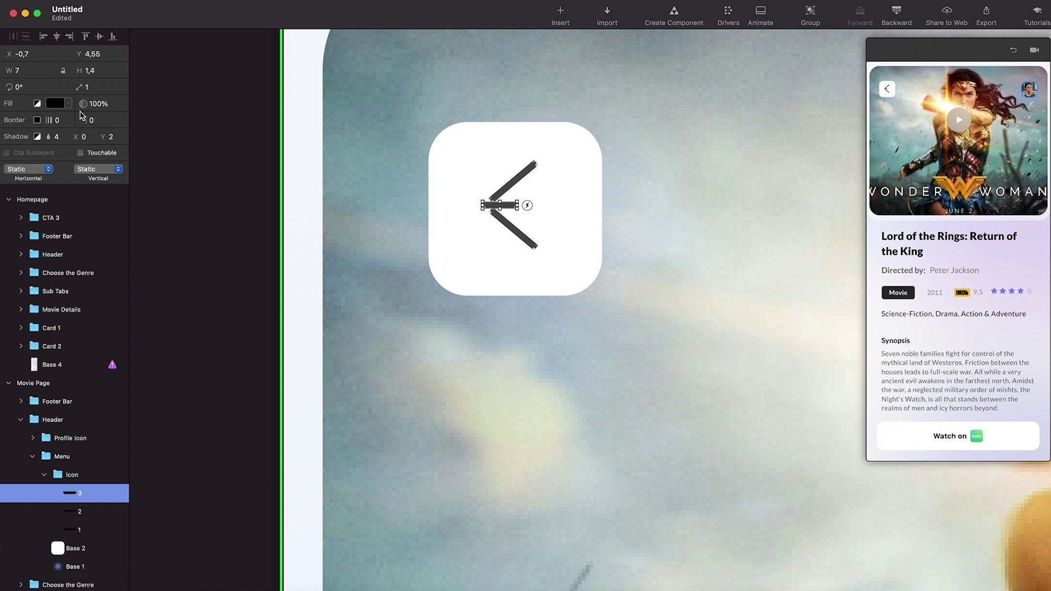
{"action": "left_click_drag", "start_coordinate": [89, 105], "coordinate": [5, 112]}
{"action": "left_click", "coordinate": [514, 180]}
{"action": "left_click_drag", "start_coordinate": [514, 181], "coordinate": [514, 187]}
{"action": "left_click", "coordinate": [515, 233]}
{"action": "left_click_drag", "start_coordinate": [514, 233], "coordinate": [513, 229]}
{"action": "left_click", "coordinate": [511, 254]}
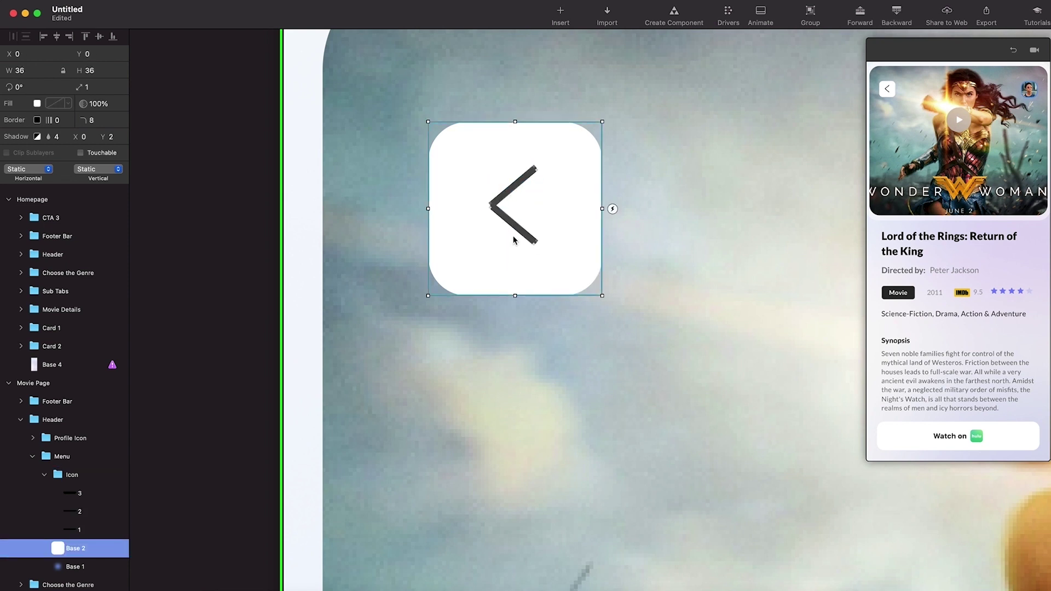
{"action": "left_click", "coordinate": [513, 222]}
{"action": "left_click_drag", "start_coordinate": [513, 223], "coordinate": [513, 219]}
{"action": "left_click", "coordinate": [507, 257]}
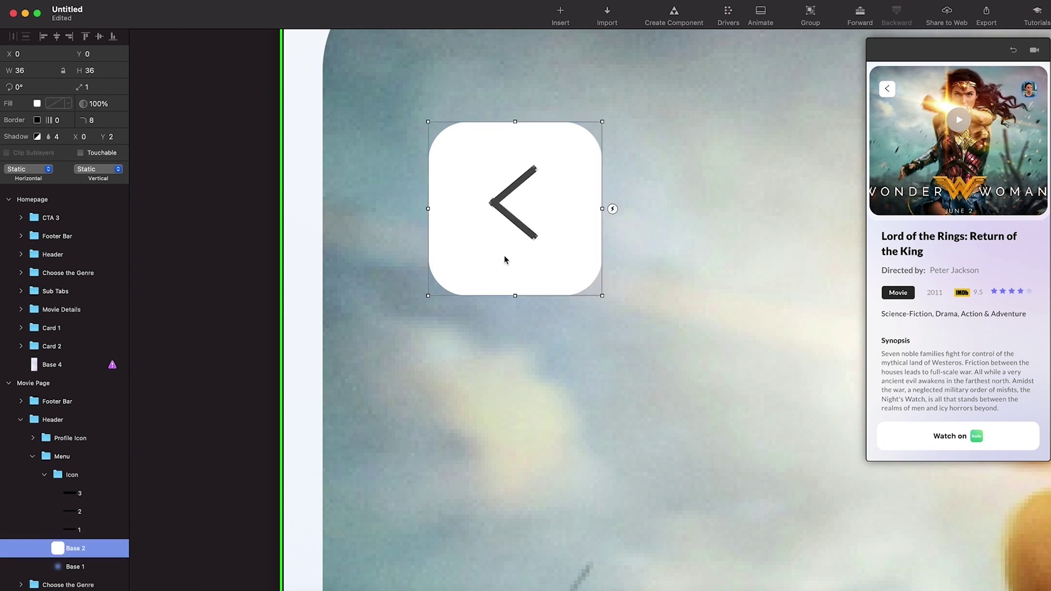
Step: Scale the back arrow's Icon group to 0.7 and center it in the white button at X 12, Y 13
{"action": "left_click", "coordinate": [518, 225]}
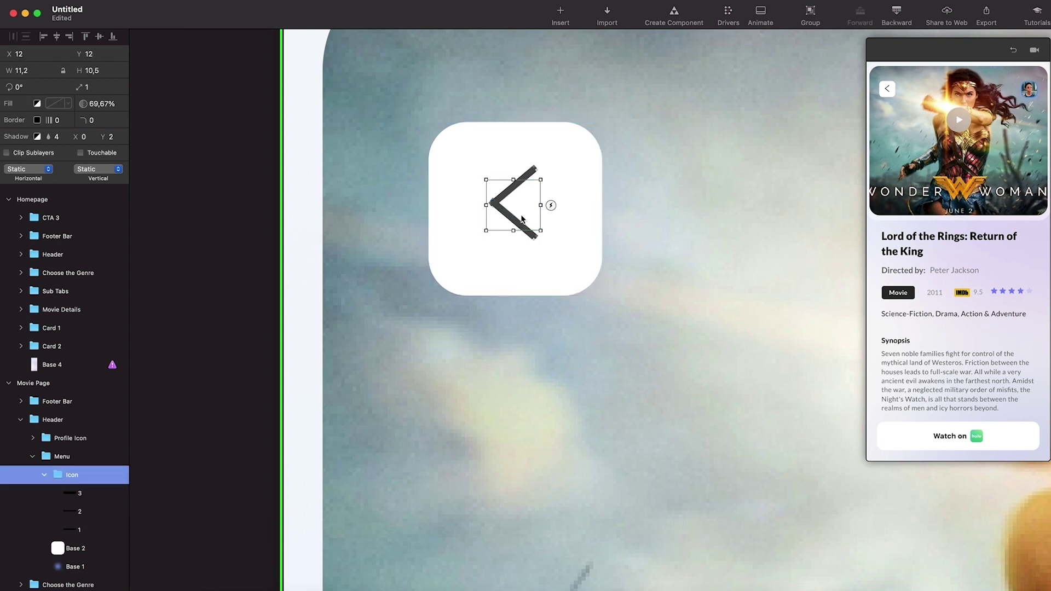
{"action": "left_click", "coordinate": [100, 87]}
{"action": "key", "text": "BackSpace"}
{"action": "type", "text": "0.7"}
{"action": "key", "text": "Return"}
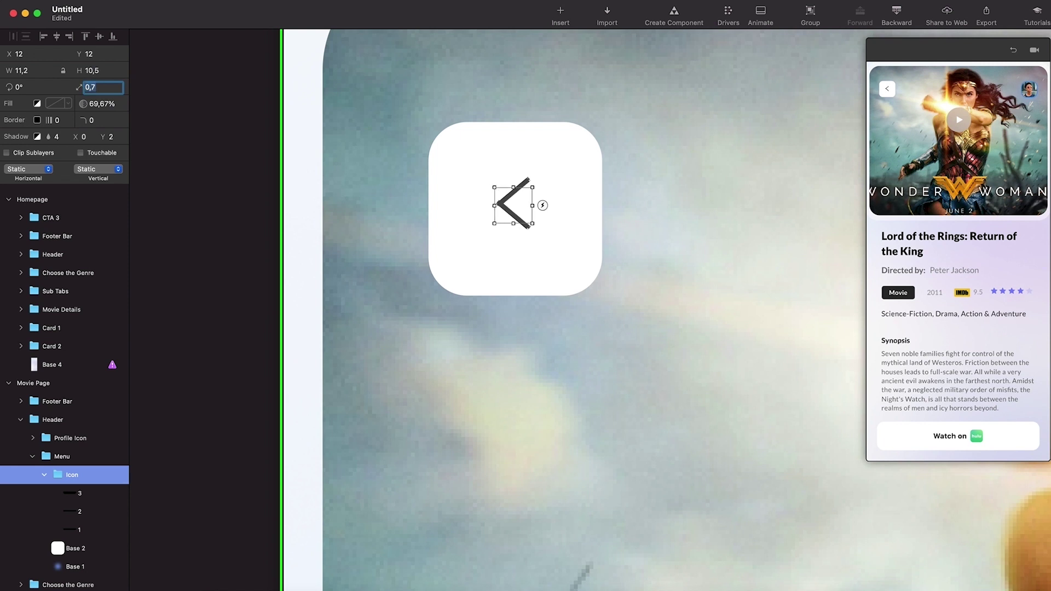
{"action": "mouse_move", "coordinate": [507, 214]}
{"action": "left_mouse_down"}
{"action": "mouse_move", "coordinate": [500, 206]}
{"action": "mouse_move", "coordinate": [508, 212]}
{"action": "left_mouse_up"}
{"action": "left_click_drag", "start_coordinate": [505, 210], "coordinate": [506, 211]}
{"action": "scroll", "coordinate": [389, 219], "scroll_direction": "down", "scroll_amount": 10}
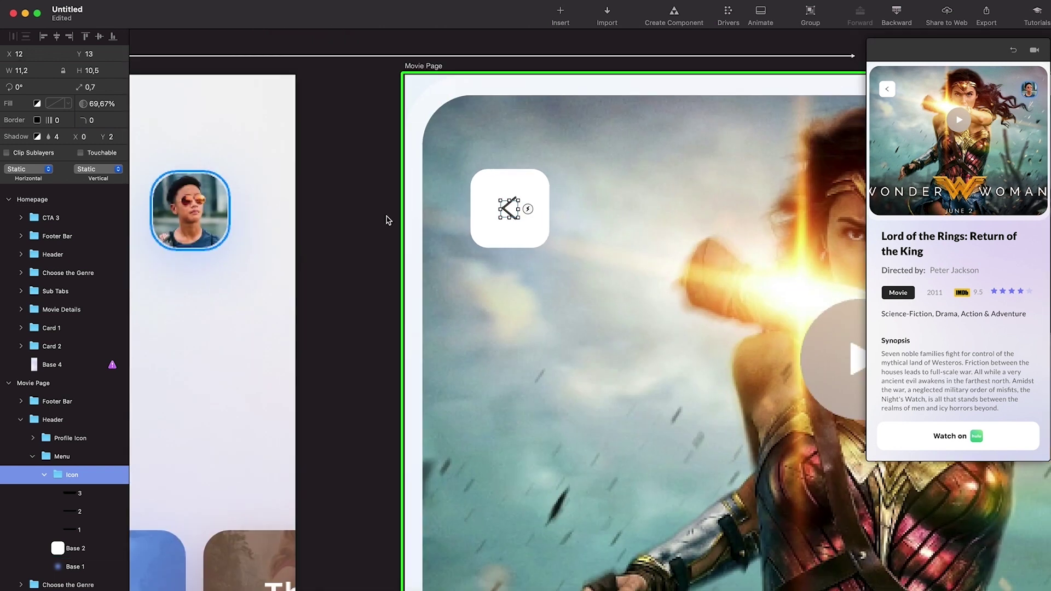
Step: Delete the imported Movie Page artboard beside the animated Movie Page
{"action": "left_click", "coordinate": [389, 219]}
{"action": "scroll", "coordinate": [388, 219], "scroll_direction": "up", "scroll_amount": 5}
{"action": "scroll", "coordinate": [386, 219], "scroll_direction": "down", "scroll_amount": 5}
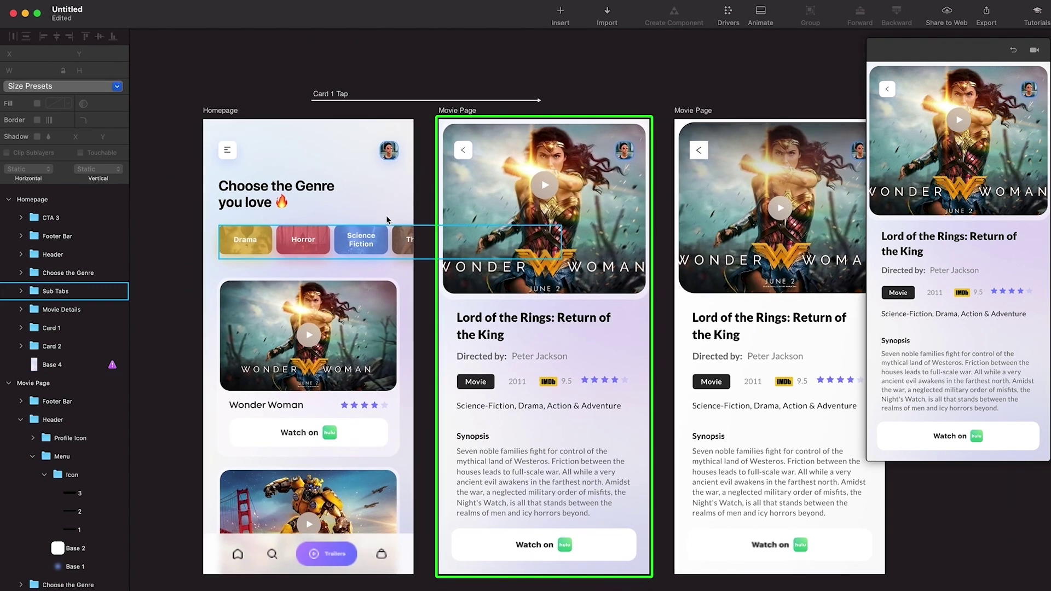
{"action": "scroll", "coordinate": [584, 270], "scroll_direction": "down", "scroll_amount": 2}
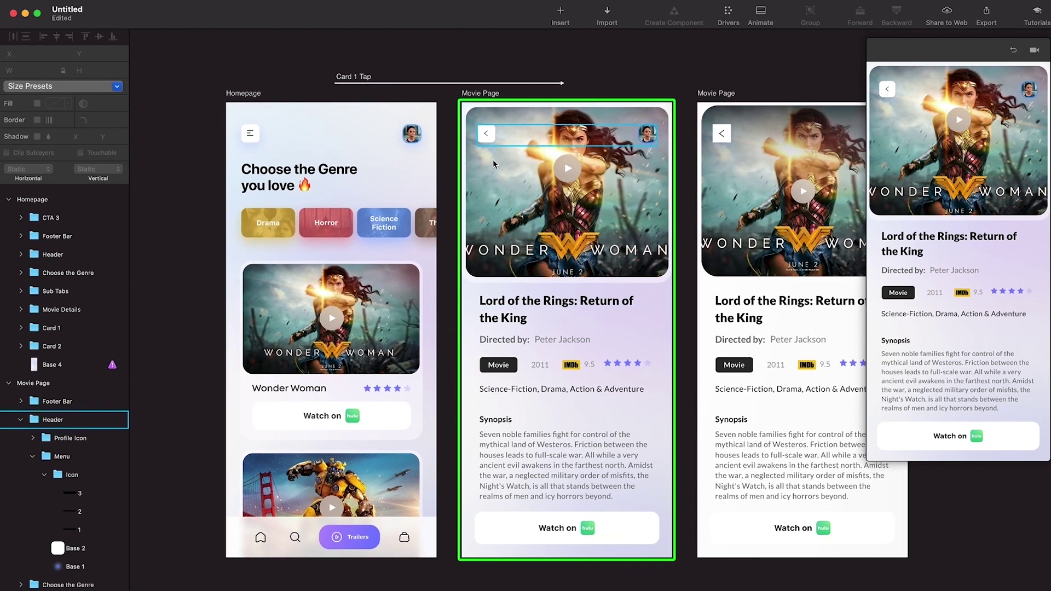
{"action": "scroll", "coordinate": [585, 269], "scroll_direction": "down", "scroll_amount": 1}
{"action": "left_click", "coordinate": [766, 329]}
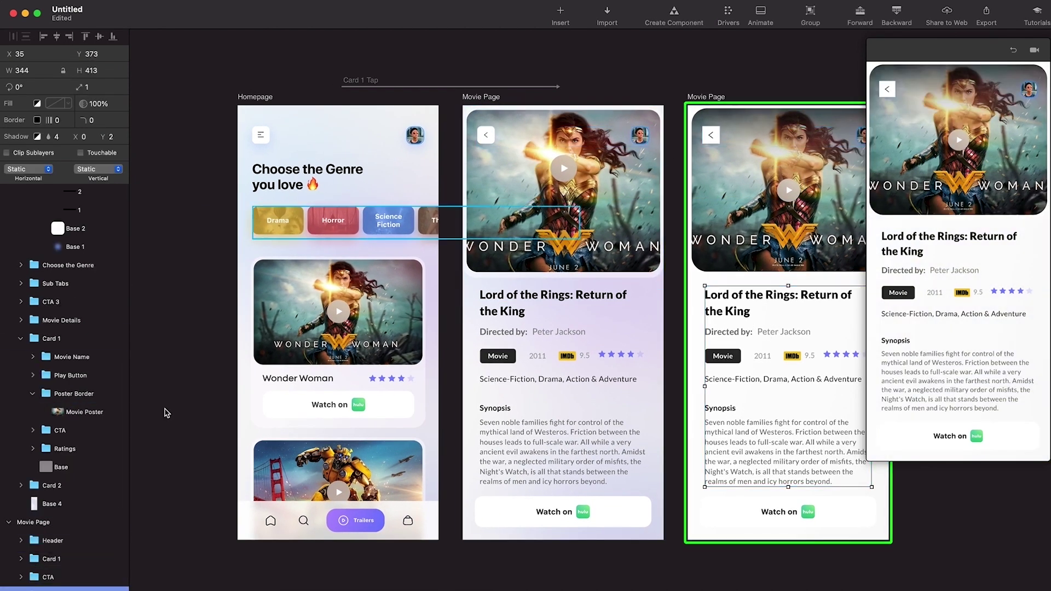
{"action": "left_click", "coordinate": [44, 523]}
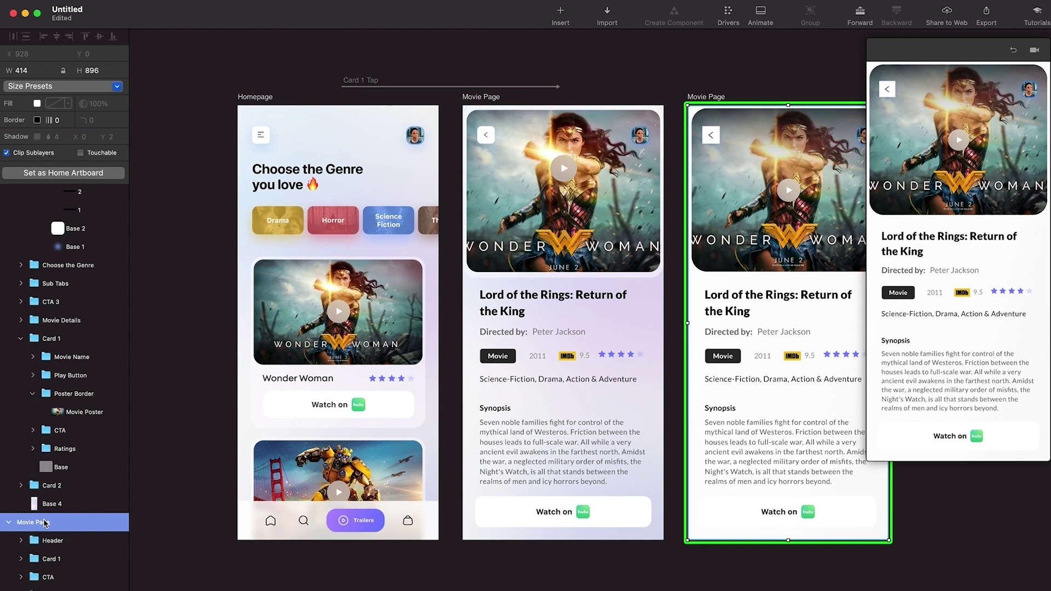
{"action": "key", "text": "Delete"}
Step: Restart the preview and tap the Wonder Woman card to check the transition to the Movie Page
{"action": "scroll", "coordinate": [539, 422], "scroll_direction": "left", "scroll_amount": 2}
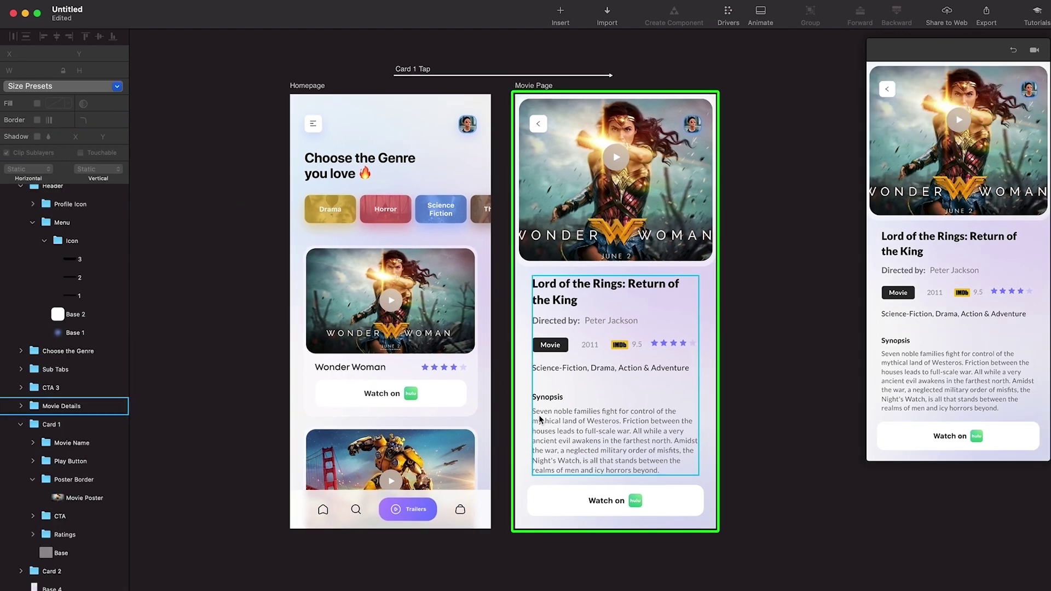
{"action": "left_click", "coordinate": [1013, 51]}
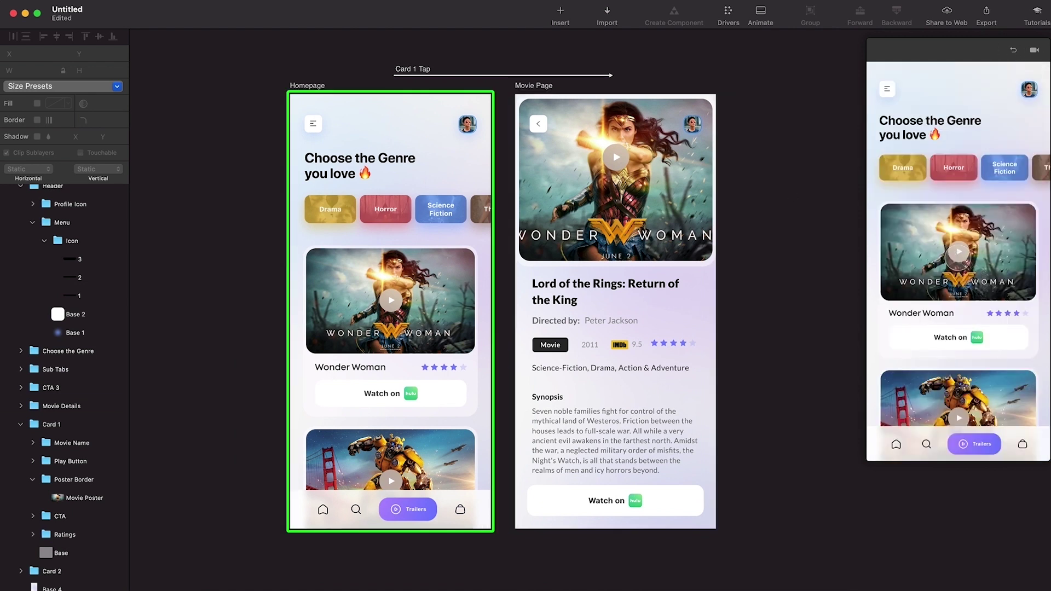
{"action": "left_click", "coordinate": [958, 252]}
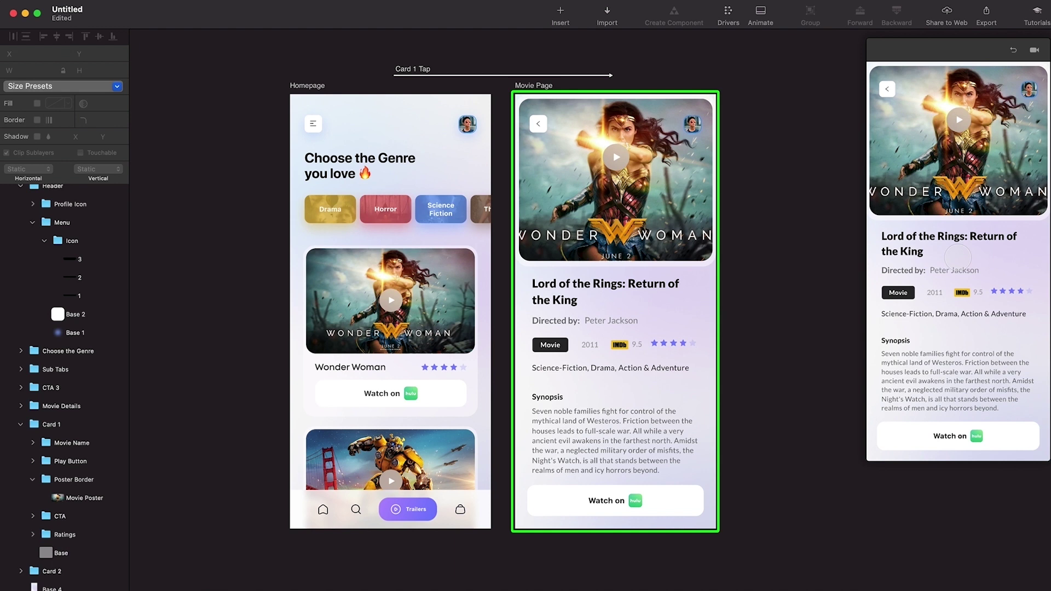
Step: Change the easing of all animated properties in the Card 1 Tap transition from Homepage to Movie Page to Spring
{"action": "left_click", "coordinate": [518, 77]}
{"action": "left_click_drag", "start_coordinate": [775, 511], "coordinate": [789, 156]}
{"action": "left_click", "coordinate": [436, 555]}
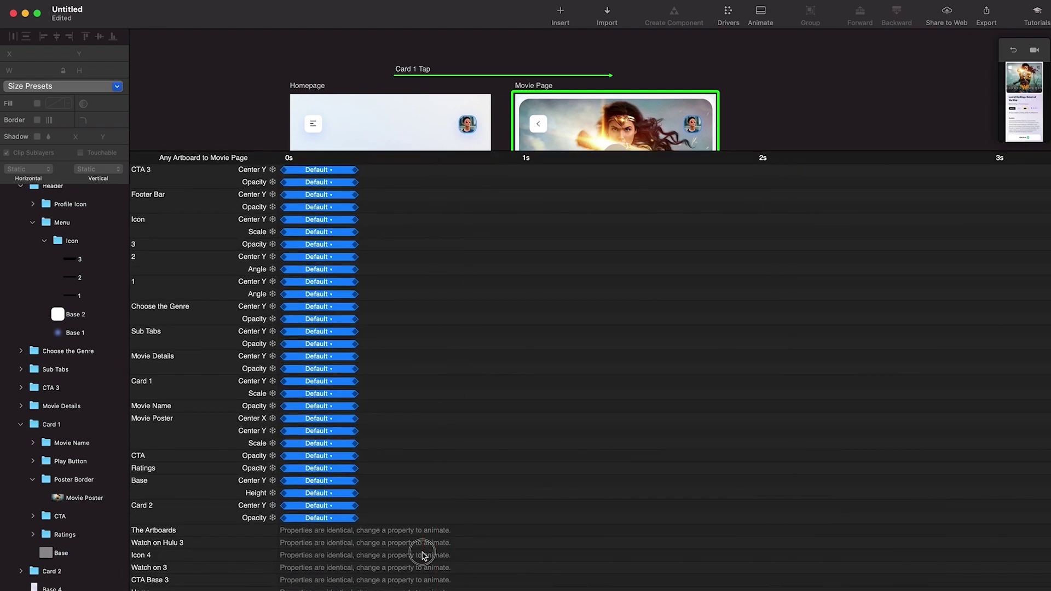
{"action": "left_click", "coordinate": [328, 171]}
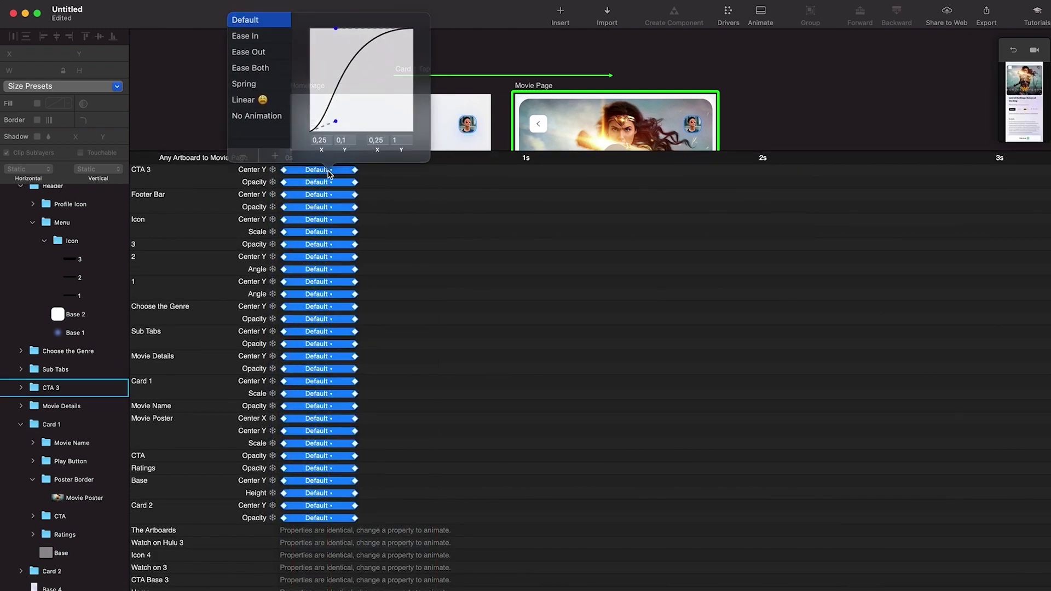
{"action": "left_click_drag", "start_coordinate": [436, 557], "coordinate": [218, 136]}
{"action": "left_click", "coordinate": [315, 167]}
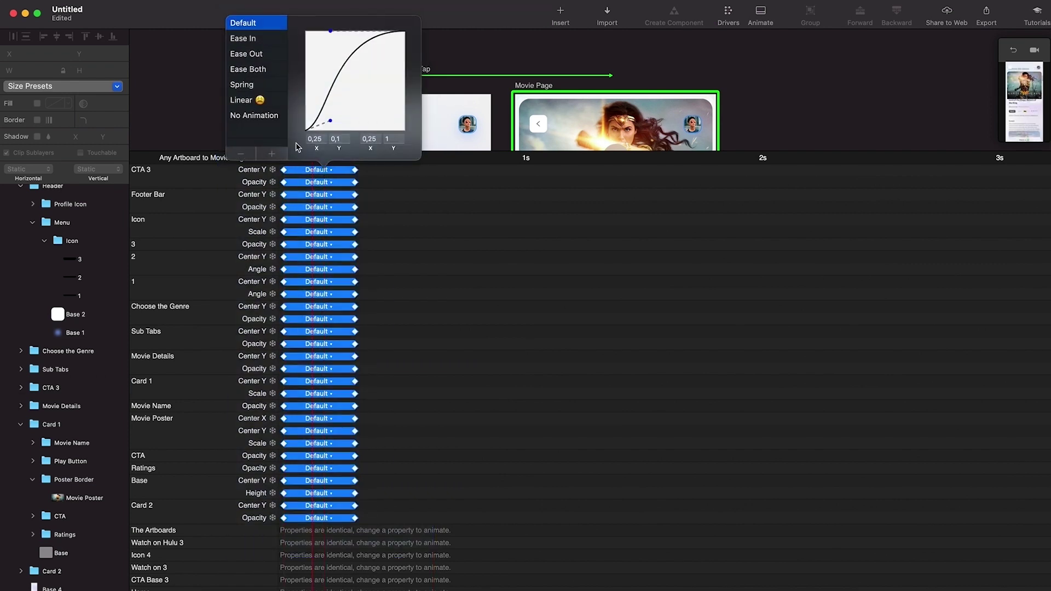
{"action": "left_click", "coordinate": [260, 86]}
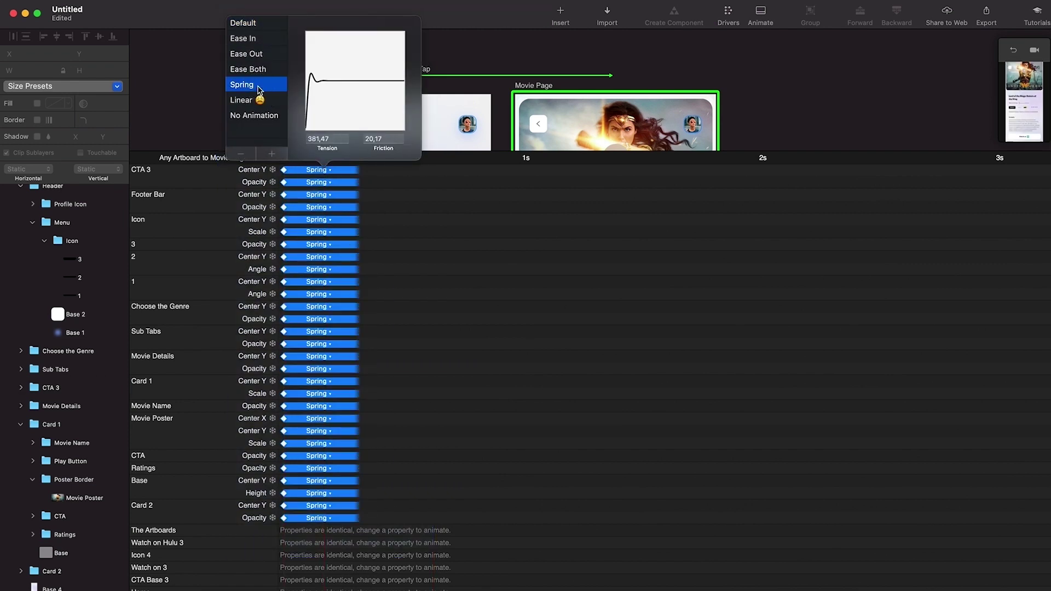
{"action": "left_click", "coordinate": [610, 160]}
{"action": "left_click_drag", "start_coordinate": [611, 159], "coordinate": [618, 466]}
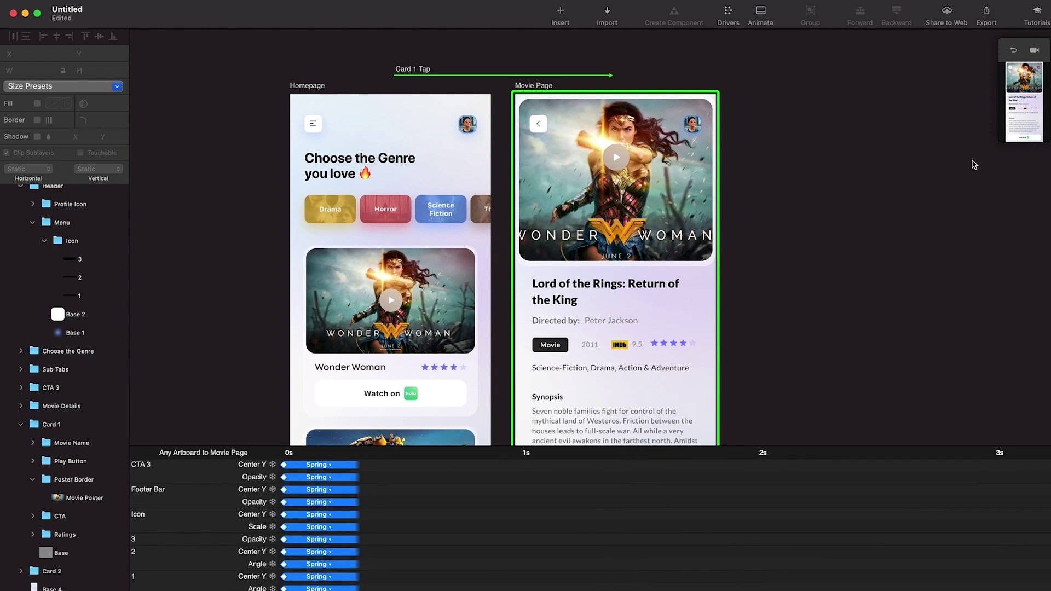
Step: Detach and enlarge the preview, restart it and tap the movie card to watch the spring transition
{"action": "left_click", "coordinate": [1000, 144]}
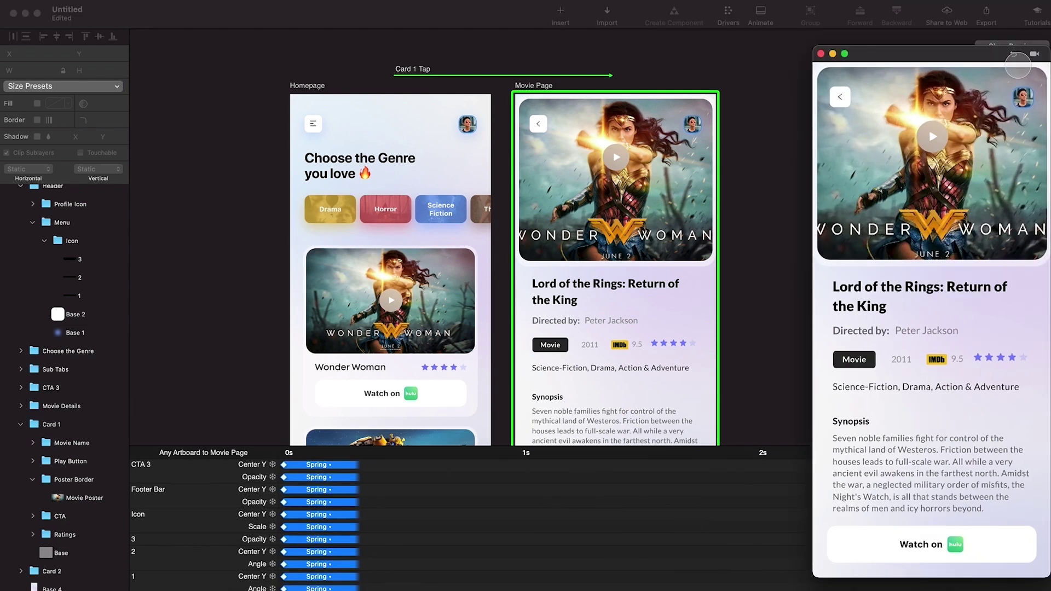
{"action": "left_click", "coordinate": [1014, 55]}
{"action": "left_click", "coordinate": [930, 331]}
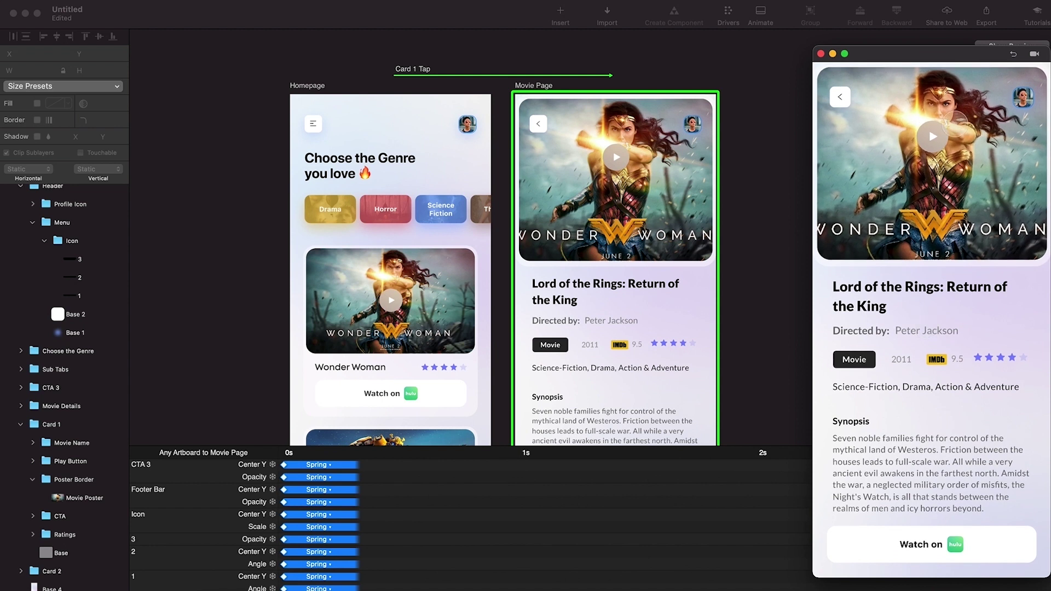
Step: Add a Tap transition from the Menu back-arrow group on the Movie Page to the Homepage
{"action": "left_click", "coordinate": [544, 130]}
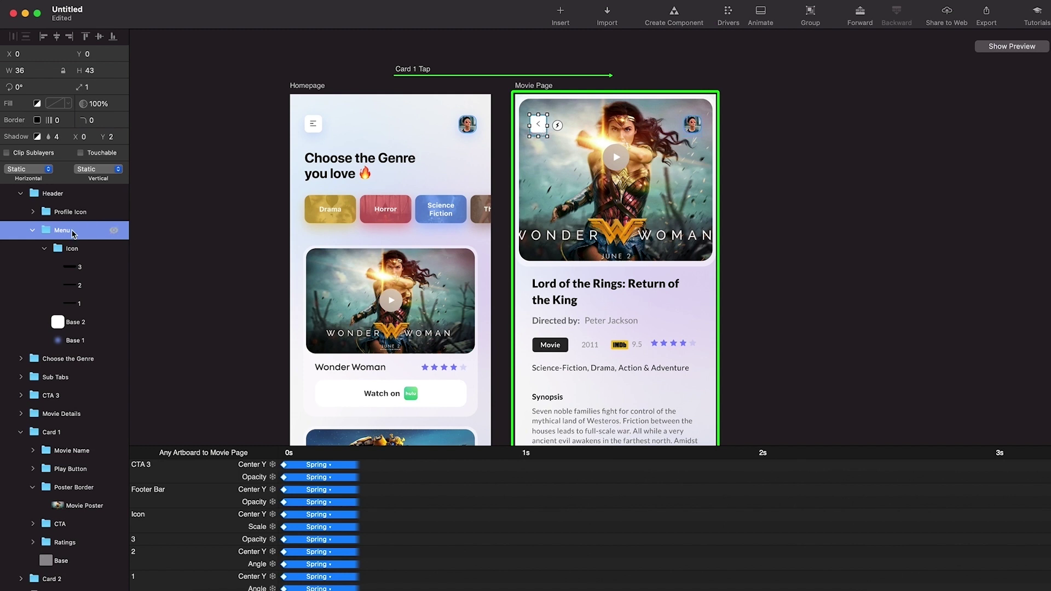
{"action": "left_click", "coordinate": [557, 126]}
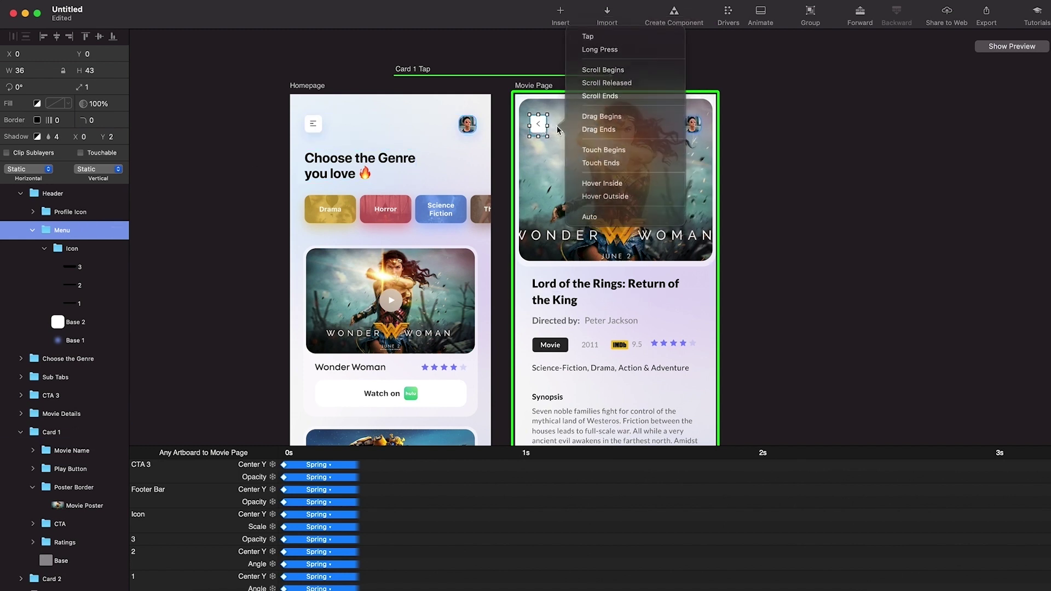
{"action": "left_click", "coordinate": [595, 37]}
{"action": "scroll", "coordinate": [602, 65], "scroll_direction": "up", "scroll_amount": 3}
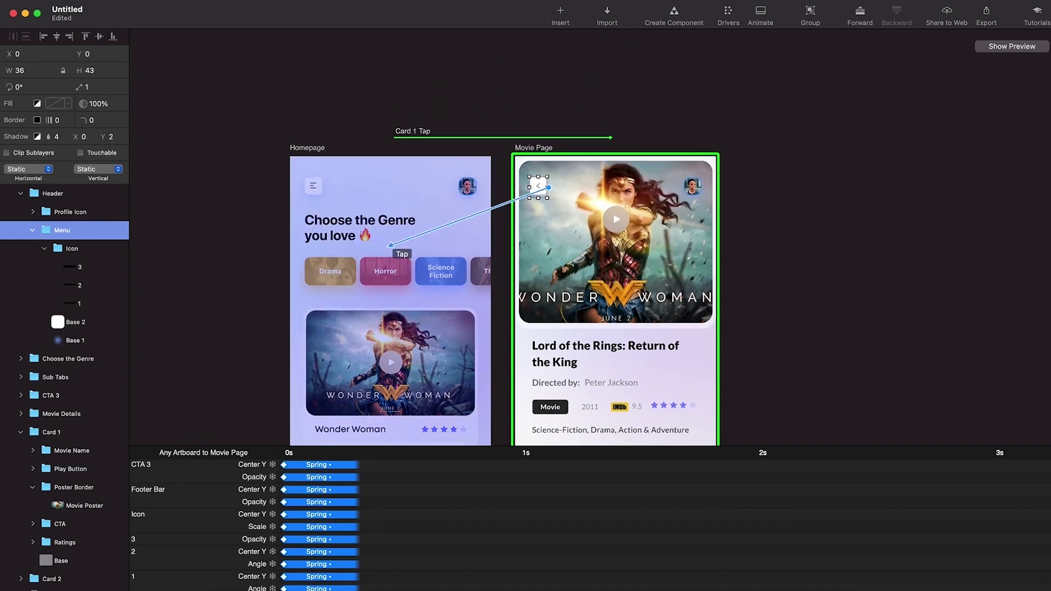
{"action": "left_click", "coordinate": [390, 247]}
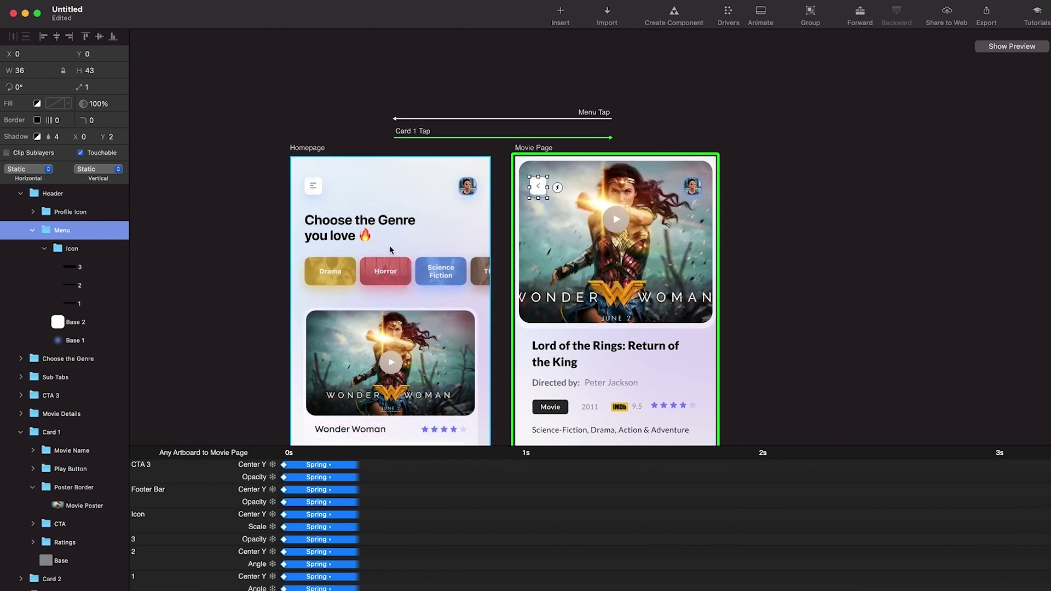
Step: Open the preview, tap the Wonder Woman card and the back arrow to check the return transition to the Homepage
{"action": "left_click", "coordinate": [1010, 45]}
{"action": "left_click", "coordinate": [840, 97]}
{"action": "left_click", "coordinate": [931, 304]}
{"action": "left_click", "coordinate": [844, 94]}
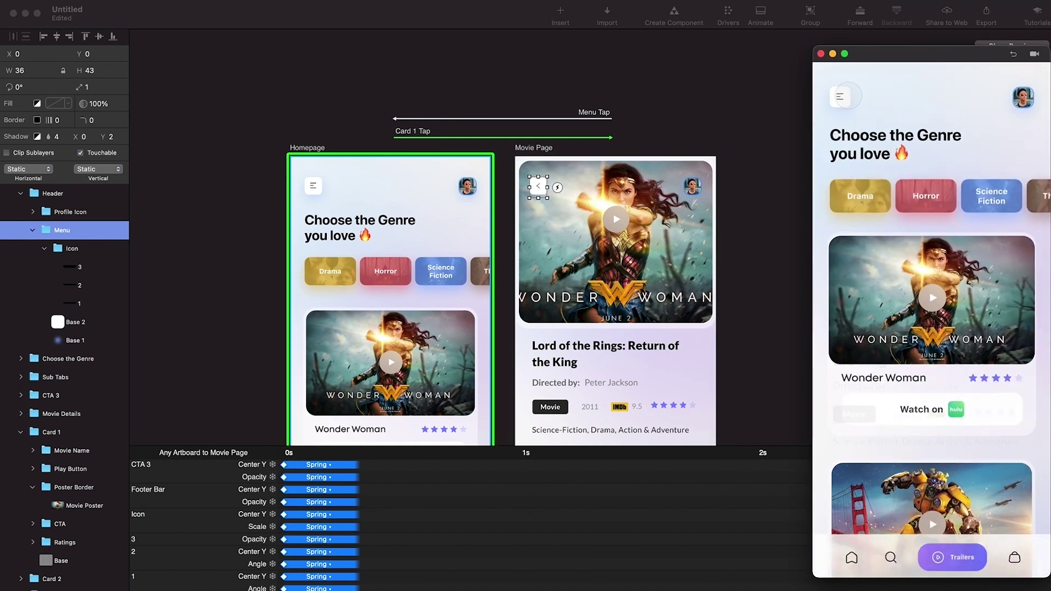
Step: Change the easing of all animated properties in the Menu Tap transition from Movie Page to Homepage to Spring
{"action": "left_click", "coordinate": [604, 119]}
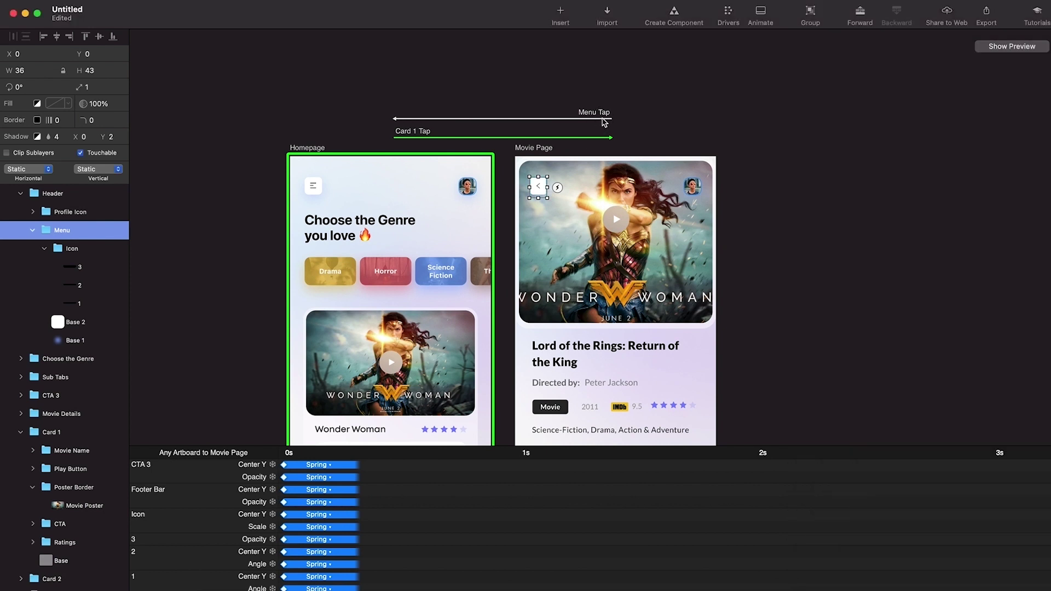
{"action": "left_click", "coordinate": [605, 119]}
{"action": "left_click_drag", "start_coordinate": [727, 447], "coordinate": [727, 144]}
{"action": "left_click", "coordinate": [232, 219]}
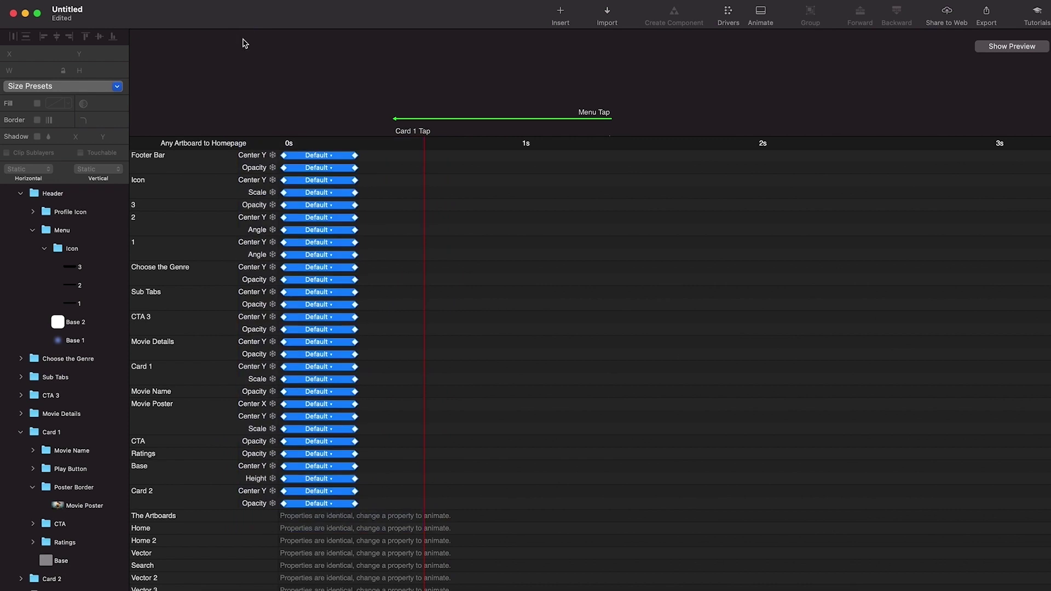
{"action": "left_click", "coordinate": [320, 156]}
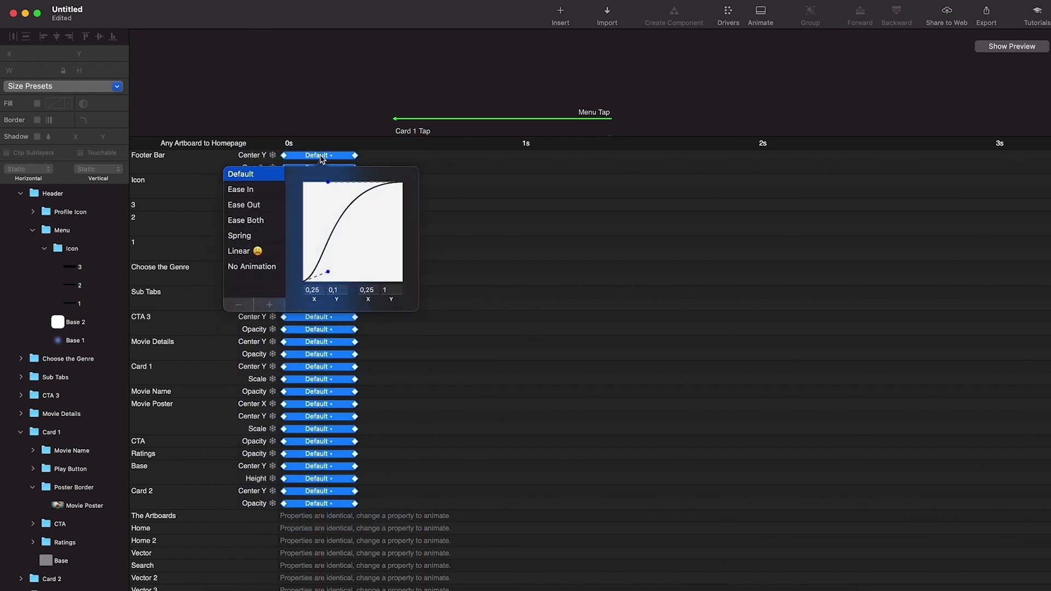
{"action": "left_click", "coordinate": [259, 236]}
{"action": "left_click_drag", "start_coordinate": [641, 144], "coordinate": [655, 440]}
Step: Preview the spring transitions in both directions by repeatedly tapping the Wonder Woman card and the back arrow, and close the preview
{"action": "left_click", "coordinate": [1009, 46]}
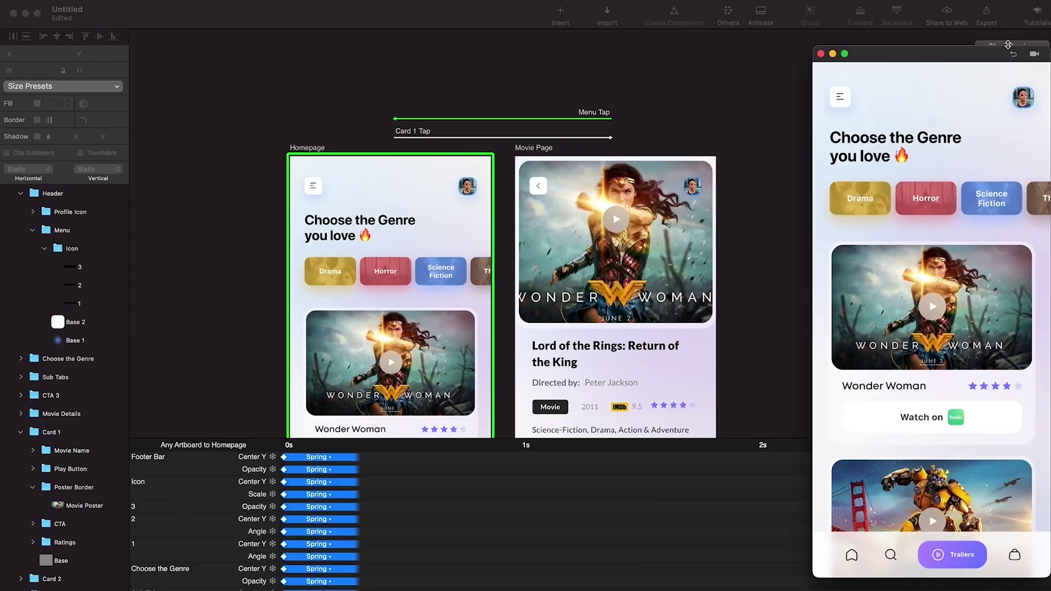
{"action": "left_click", "coordinate": [938, 280]}
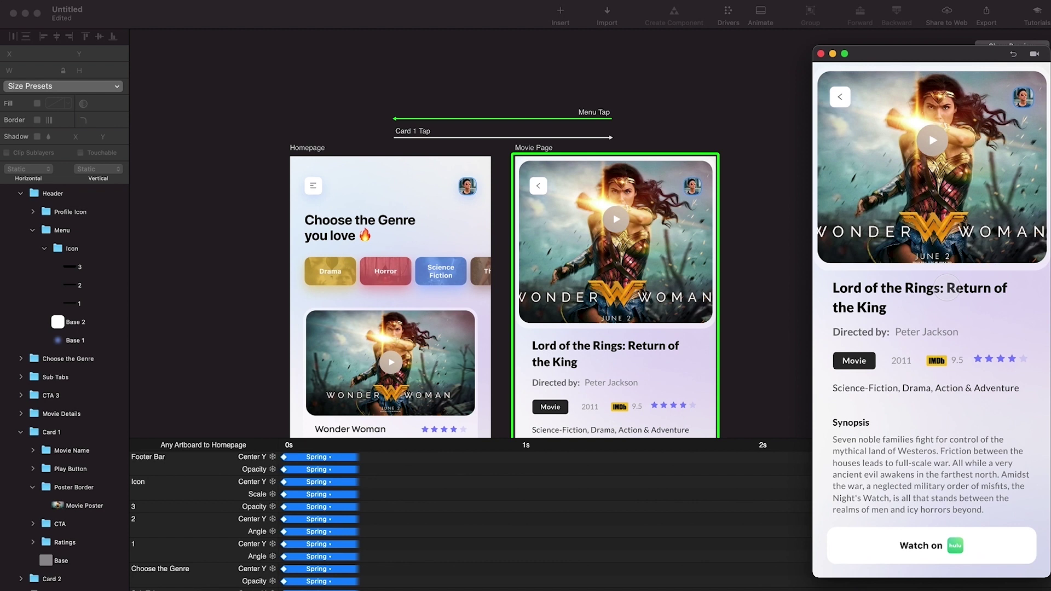
{"action": "left_click", "coordinate": [840, 95]}
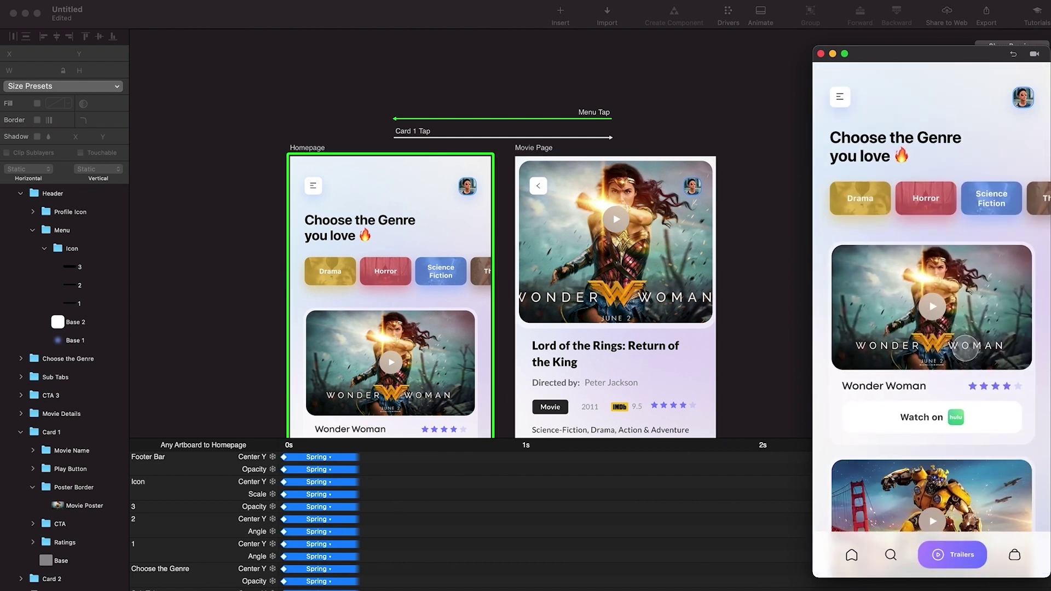
{"action": "left_click", "coordinate": [871, 334]}
{"action": "left_click", "coordinate": [840, 97]}
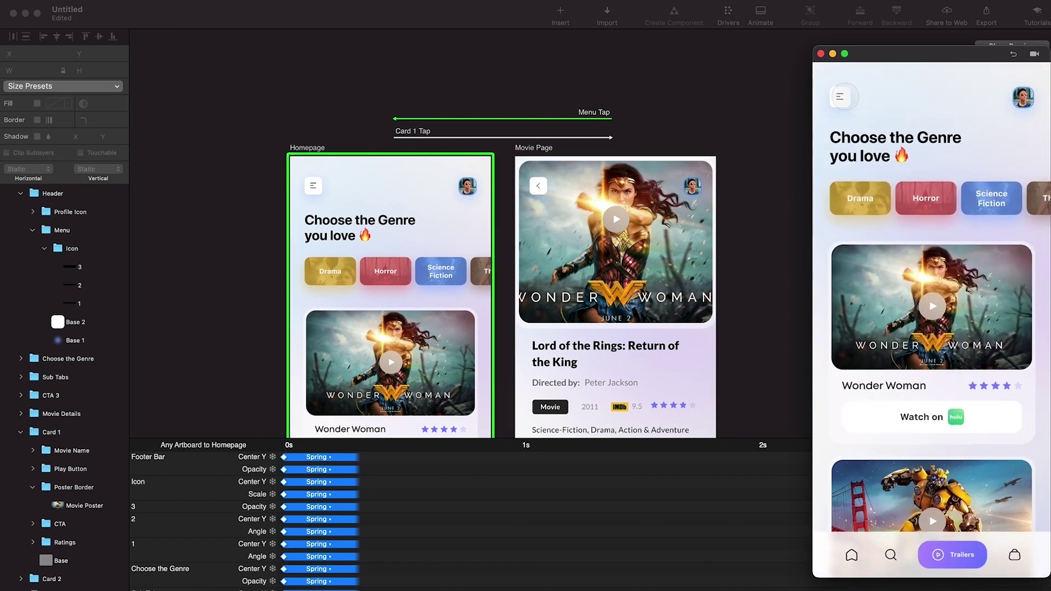
{"action": "left_click", "coordinate": [920, 331]}
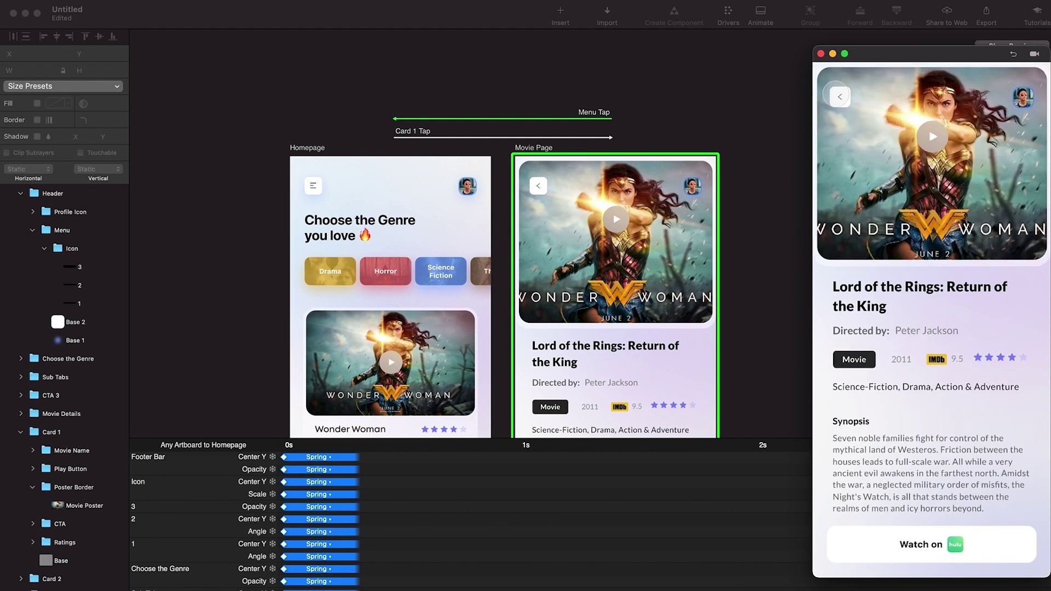
{"action": "left_click", "coordinate": [840, 96]}
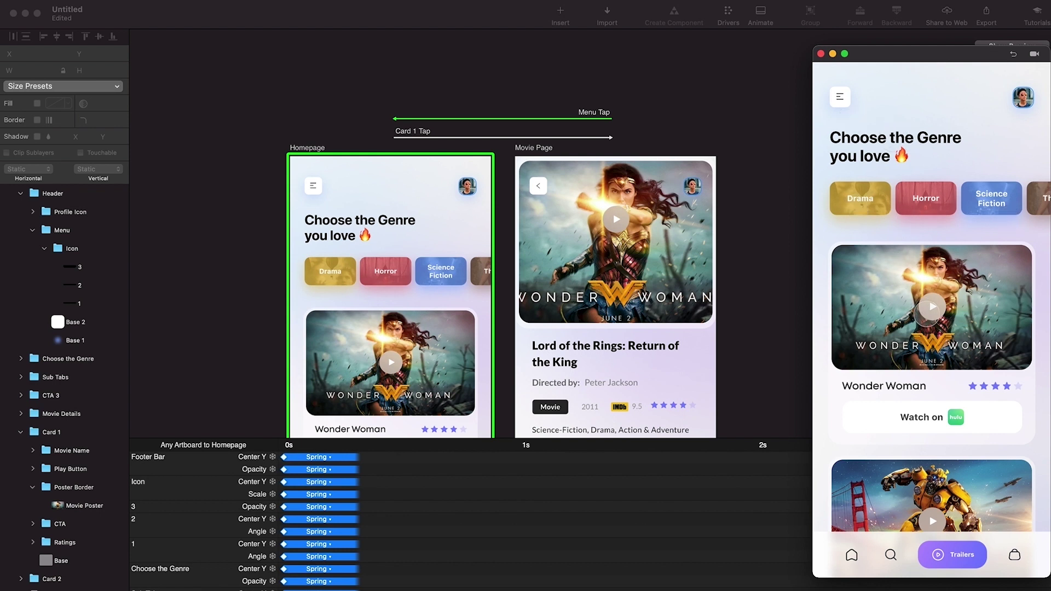
{"action": "left_click", "coordinate": [929, 309]}
{"action": "left_click", "coordinate": [840, 97]}
{"action": "left_click", "coordinate": [976, 387]}
{"action": "left_click", "coordinate": [842, 104]}
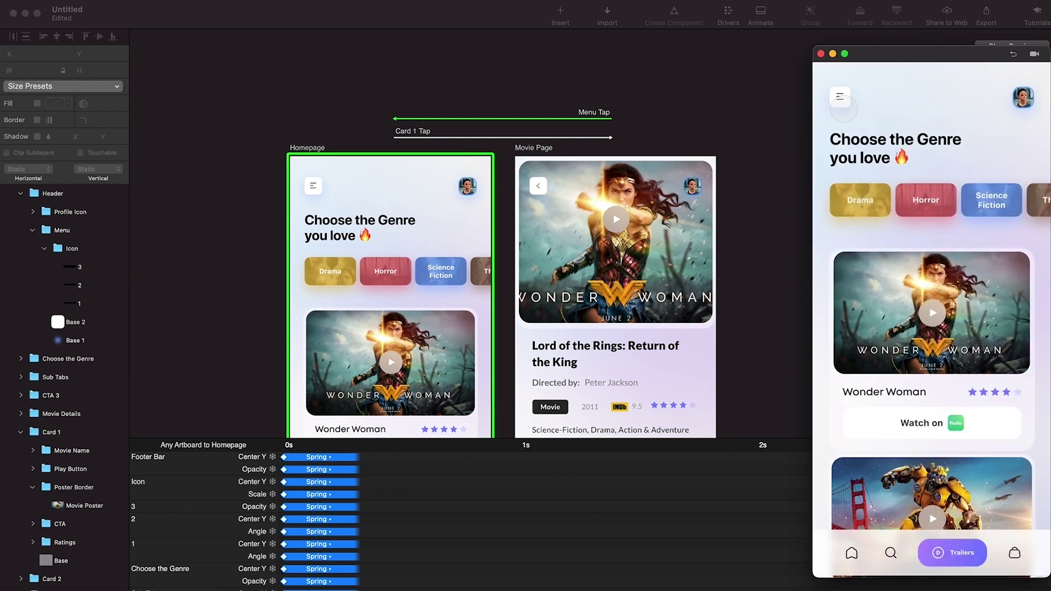
{"action": "left_click", "coordinate": [931, 309]}
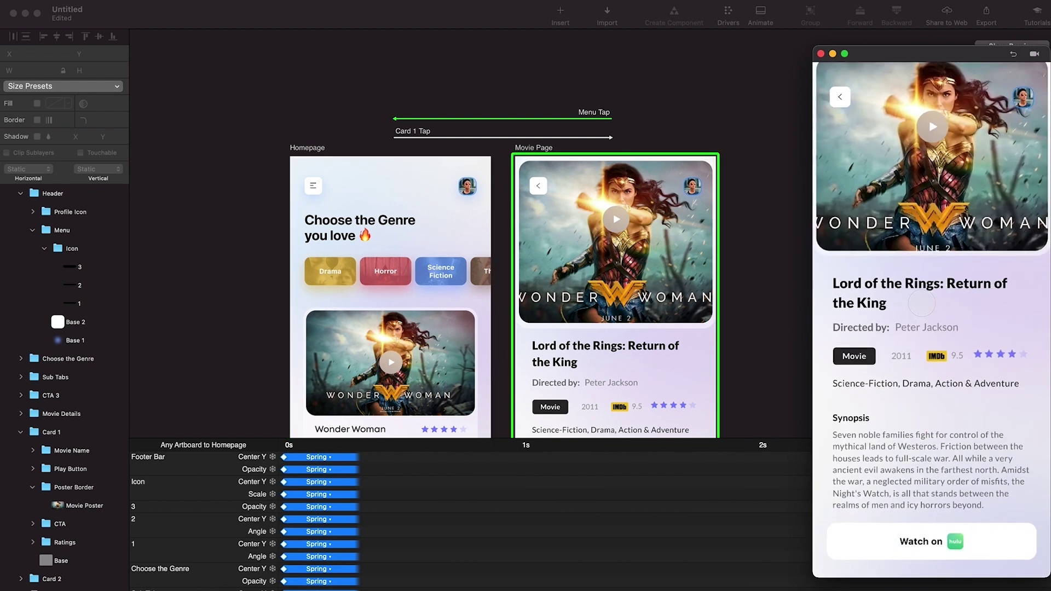
{"action": "key", "text": "super+w"}
Step: Set all animated properties of the Card 1 Tap transition to Ease Both and extend their duration to about 0.65 s
{"action": "left_click", "coordinate": [523, 141]}
{"action": "left_click_drag", "start_coordinate": [765, 435], "coordinate": [765, 153]}
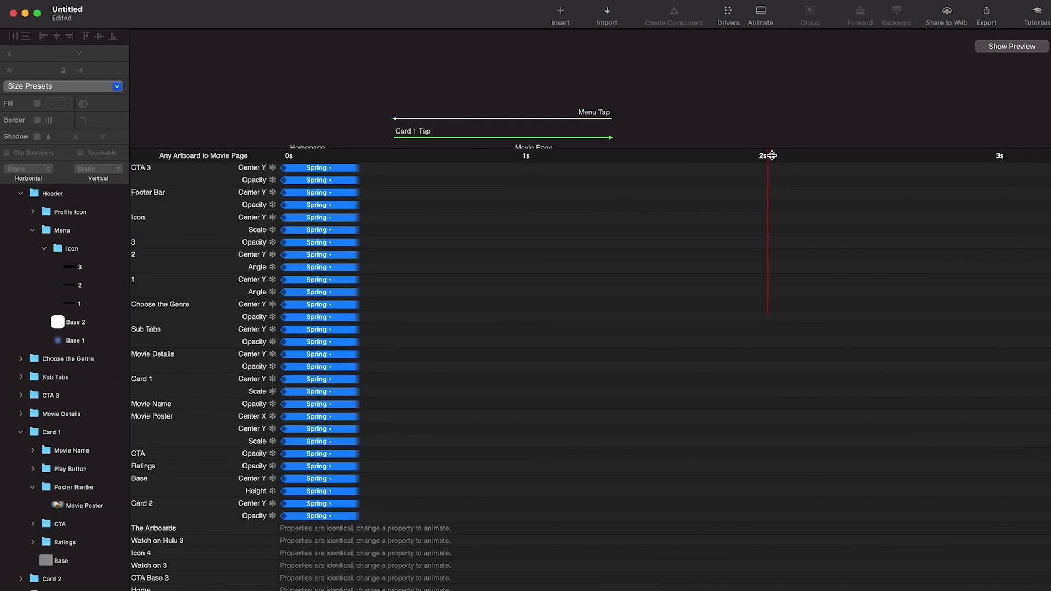
{"action": "left_click_drag", "start_coordinate": [471, 534], "coordinate": [204, 155]}
{"action": "left_click", "coordinate": [327, 165]}
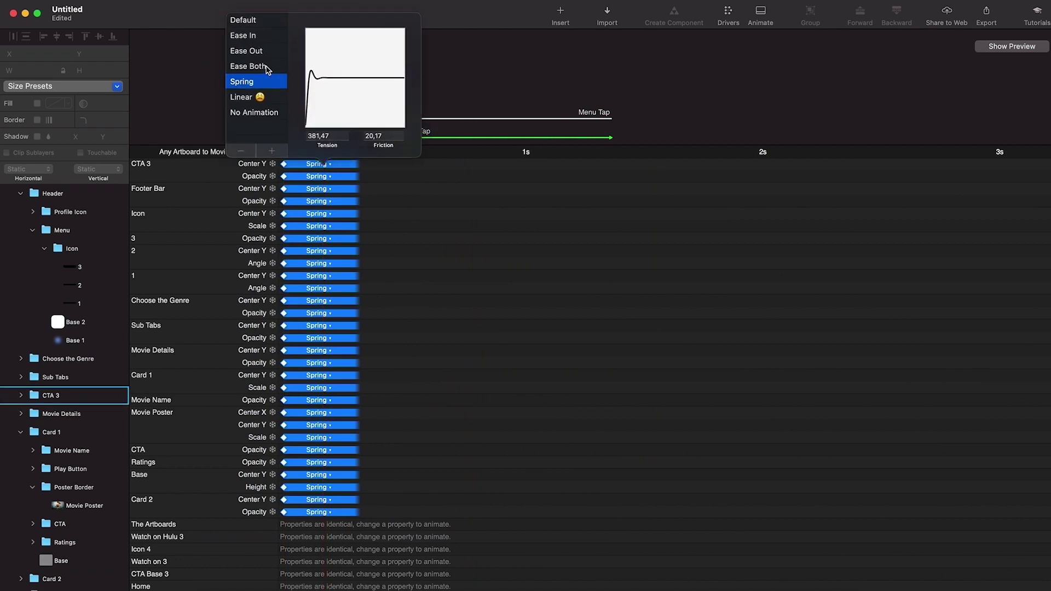
{"action": "left_click", "coordinate": [264, 67]}
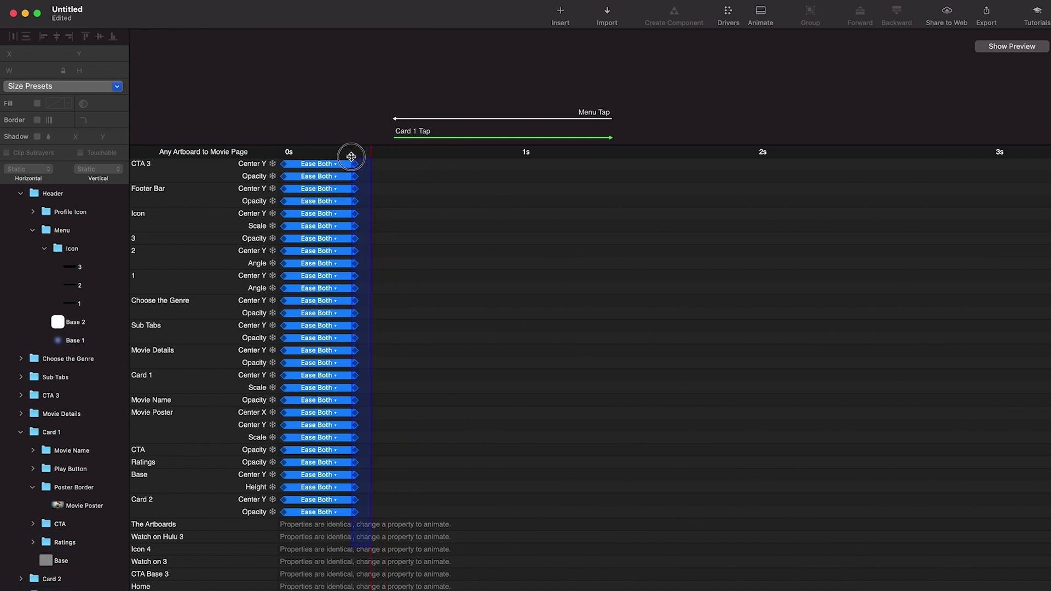
{"action": "left_click_drag", "start_coordinate": [356, 165], "coordinate": [441, 168]}
{"action": "left_click", "coordinate": [514, 190]}
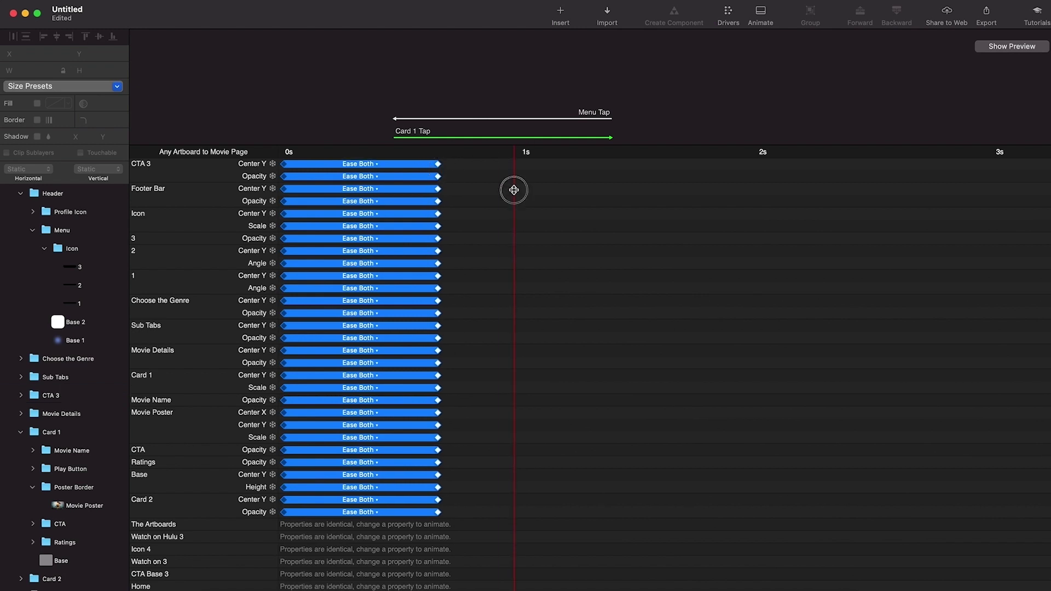
Step: Set all animated properties of the Menu Tap transition to Ease Both and extend their duration to about 0.65 s
{"action": "left_click", "coordinate": [590, 119]}
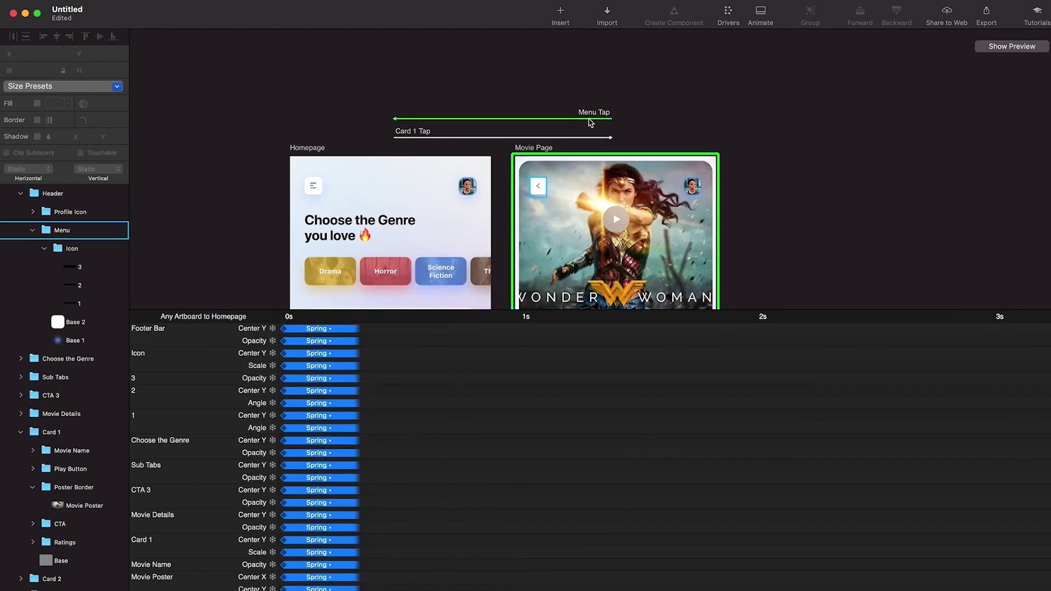
{"action": "left_click_drag", "start_coordinate": [636, 321], "coordinate": [664, 108]}
{"action": "left_click_drag", "start_coordinate": [421, 527], "coordinate": [269, 102]}
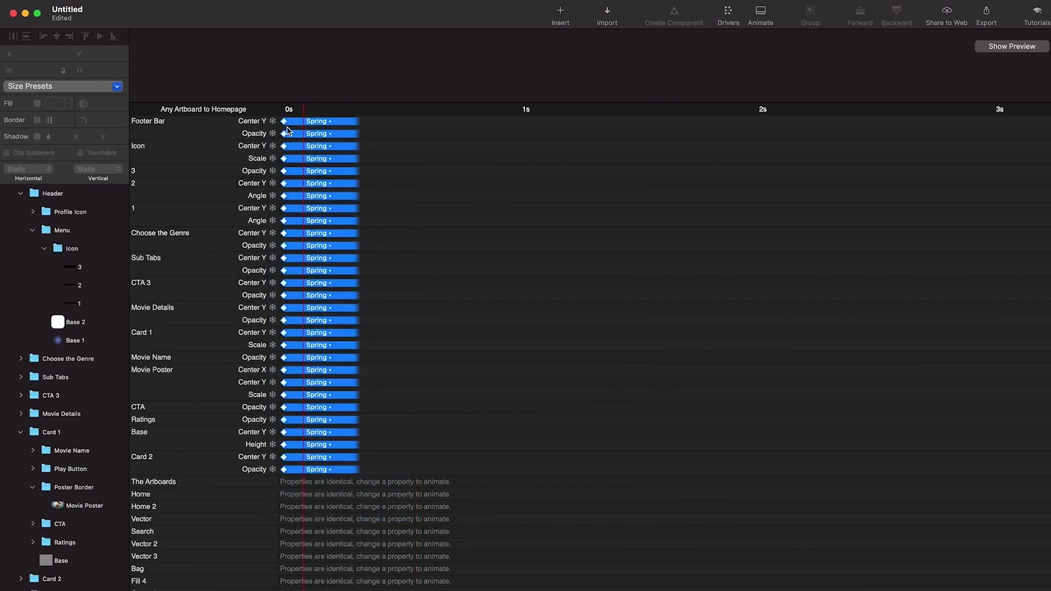
{"action": "left_click", "coordinate": [329, 123]}
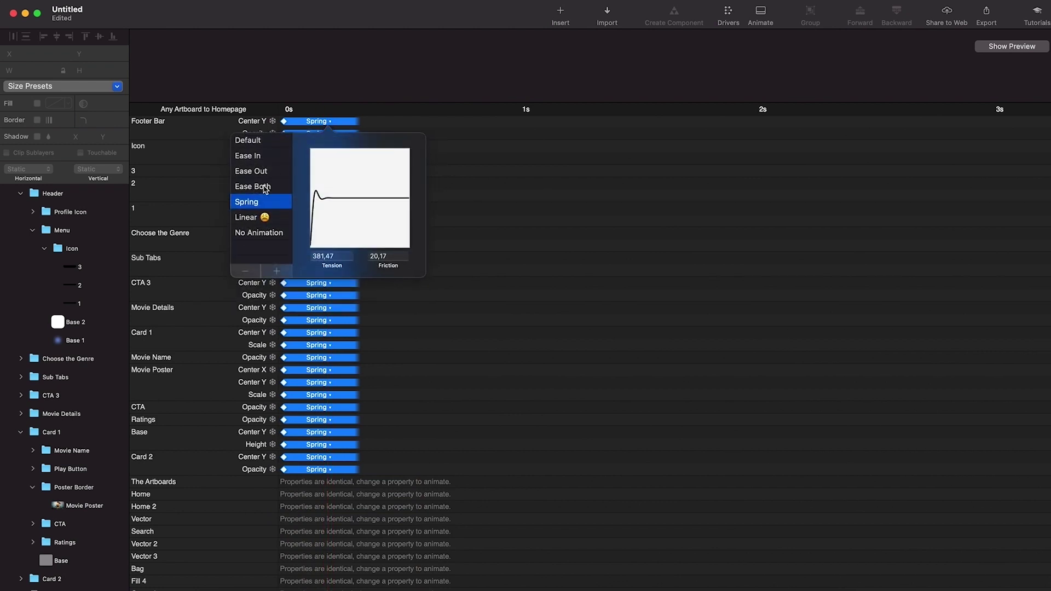
{"action": "left_click", "coordinate": [265, 187]}
{"action": "left_click", "coordinate": [409, 470]}
{"action": "left_click_drag", "start_coordinate": [381, 534], "coordinate": [444, 123]}
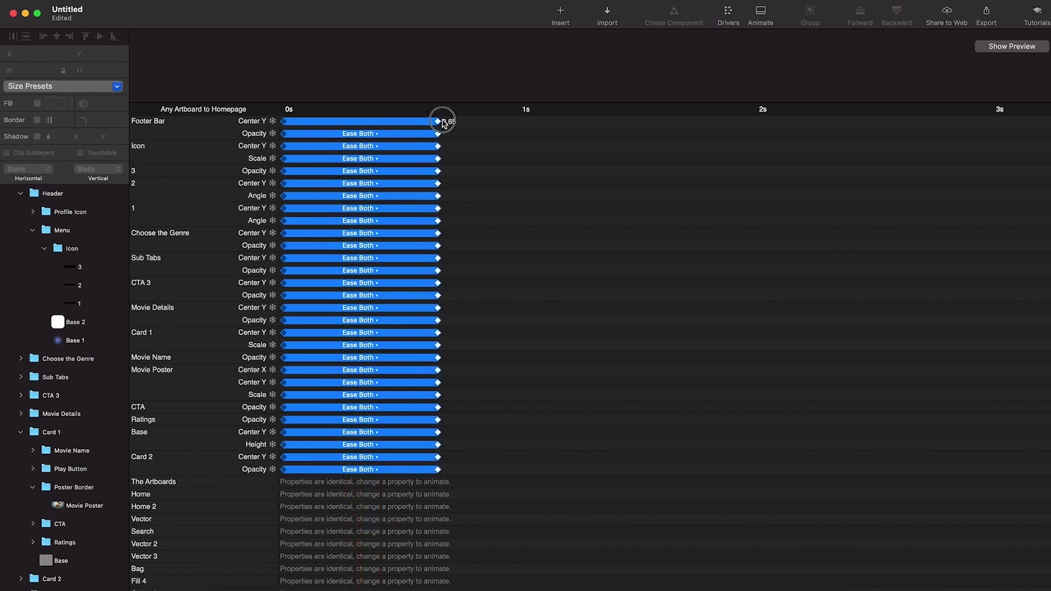
{"action": "left_click", "coordinate": [528, 174]}
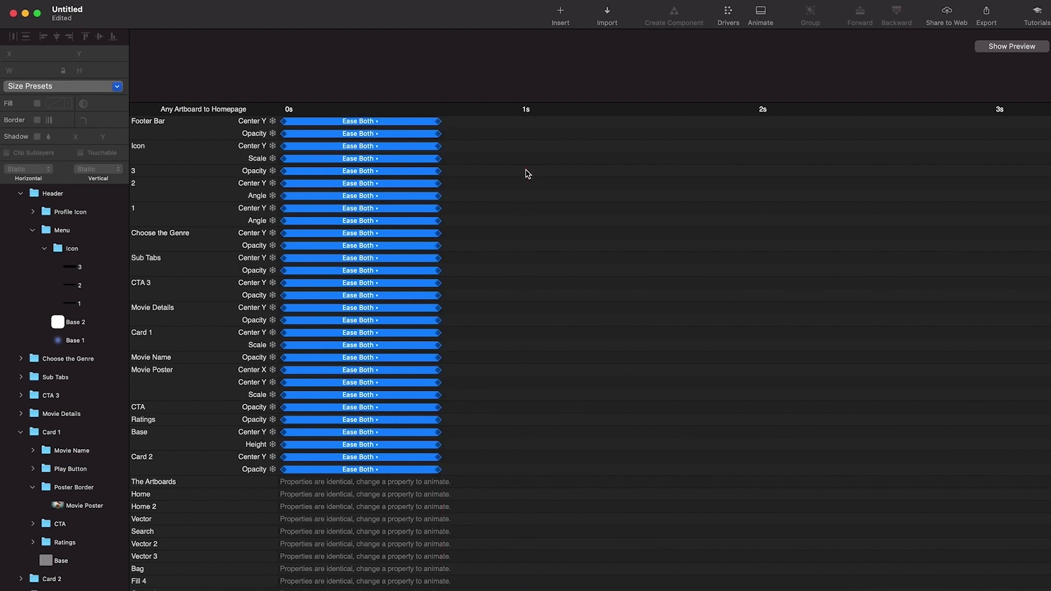
Step: Review the Card 1 Tap and Menu Tap timelines in turn, and hide and reshow the animation timeline
{"action": "left_click_drag", "start_coordinate": [562, 108], "coordinate": [563, 200]}
{"action": "left_click", "coordinate": [561, 141]}
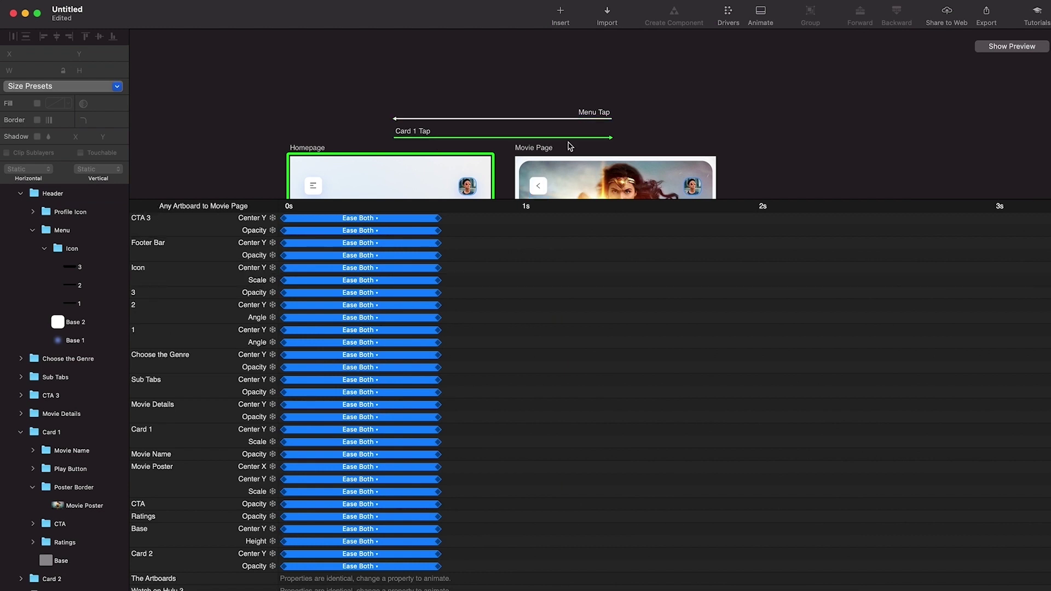
{"action": "left_click", "coordinate": [558, 118]}
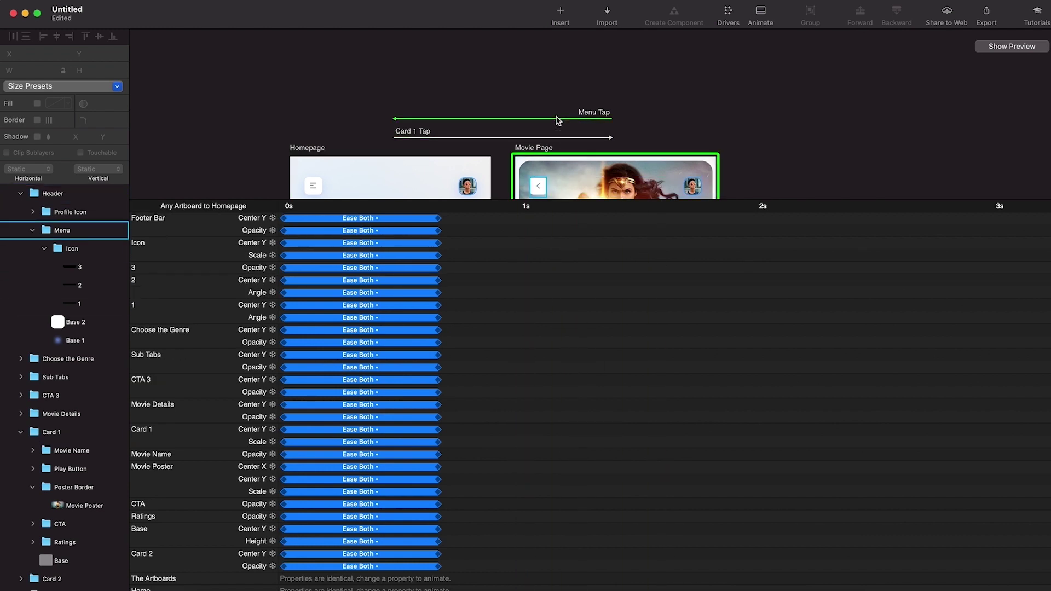
{"action": "left_click", "coordinate": [765, 18]}
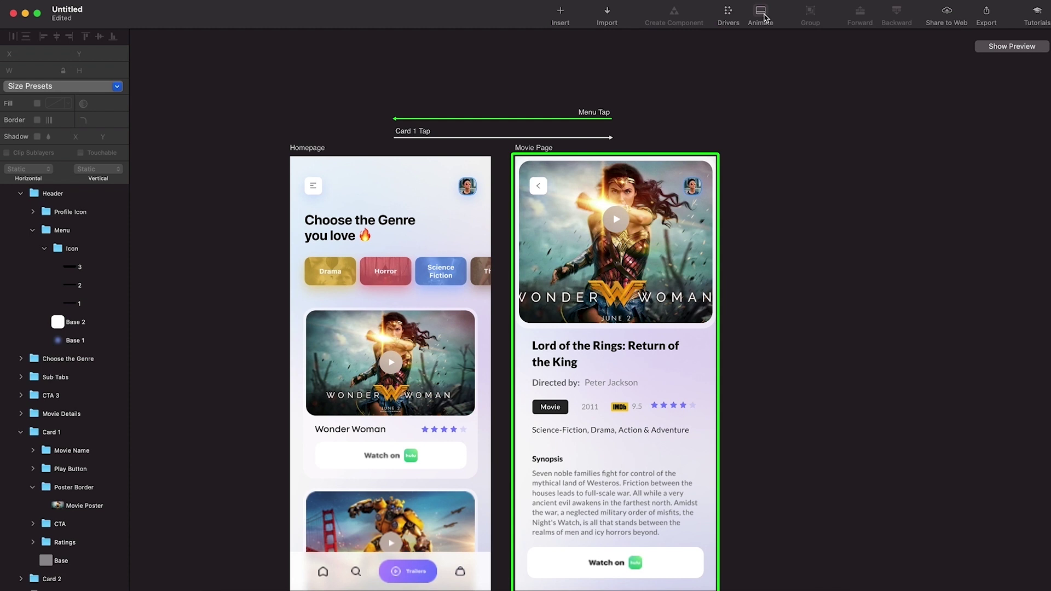
{"action": "left_click", "coordinate": [765, 18]}
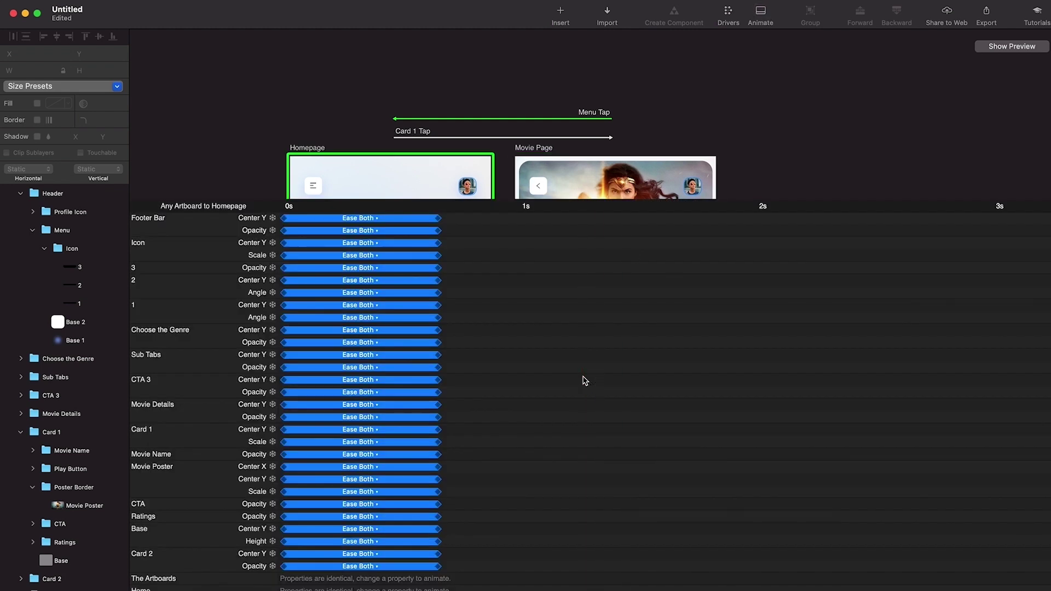
Step: Try delaying the Choose the Genre segments and line 1's Angle segment in the Menu Tap timeline, and return them to 0 s
{"action": "left_click_drag", "start_coordinate": [338, 347], "coordinate": [537, 320]}
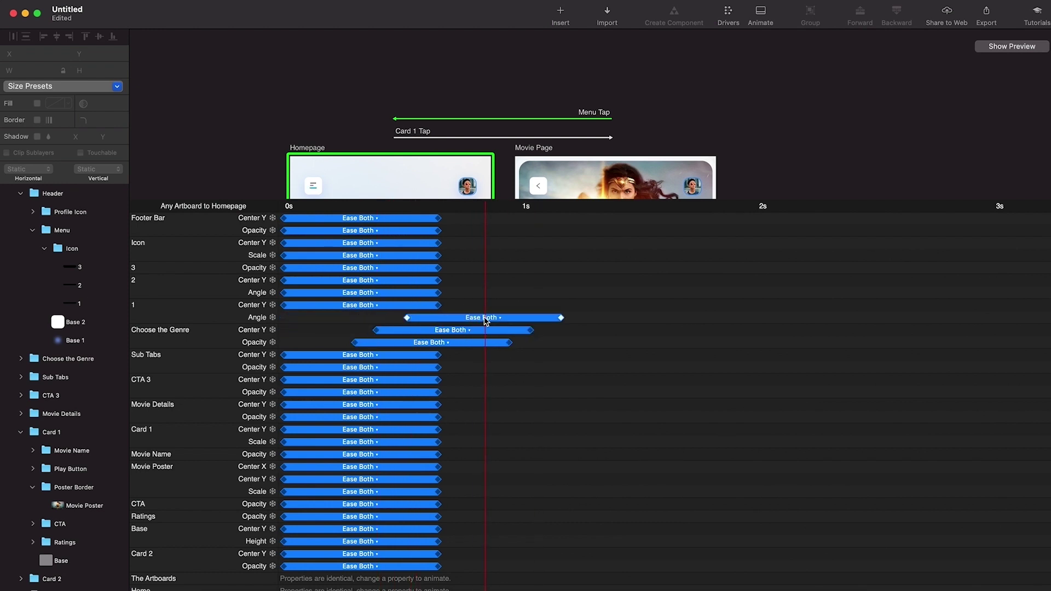
{"action": "left_click_drag", "start_coordinate": [454, 348], "coordinate": [313, 336]}
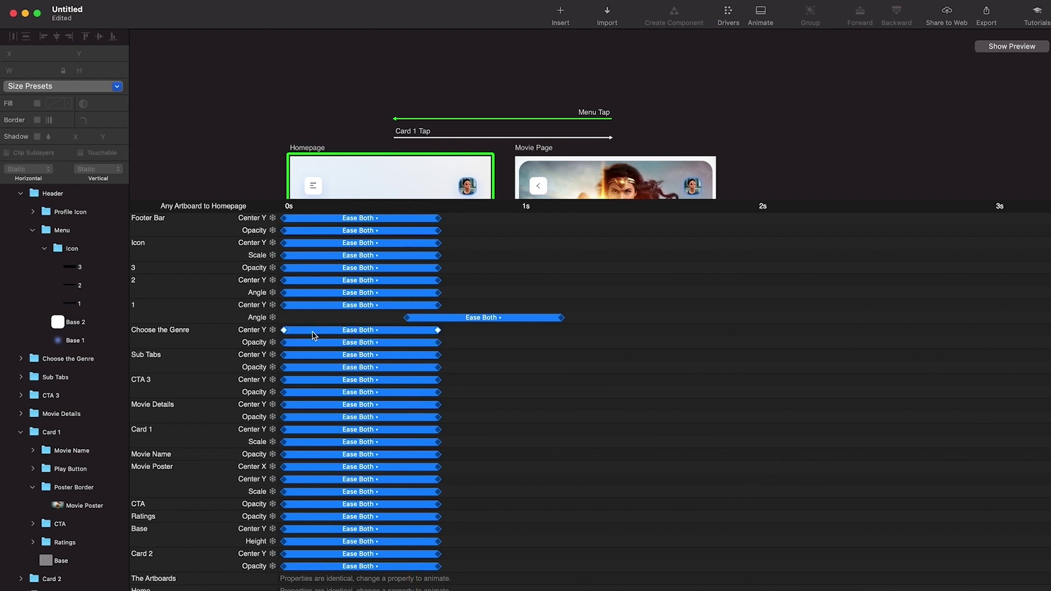
{"action": "left_click_drag", "start_coordinate": [459, 319], "coordinate": [335, 319]}
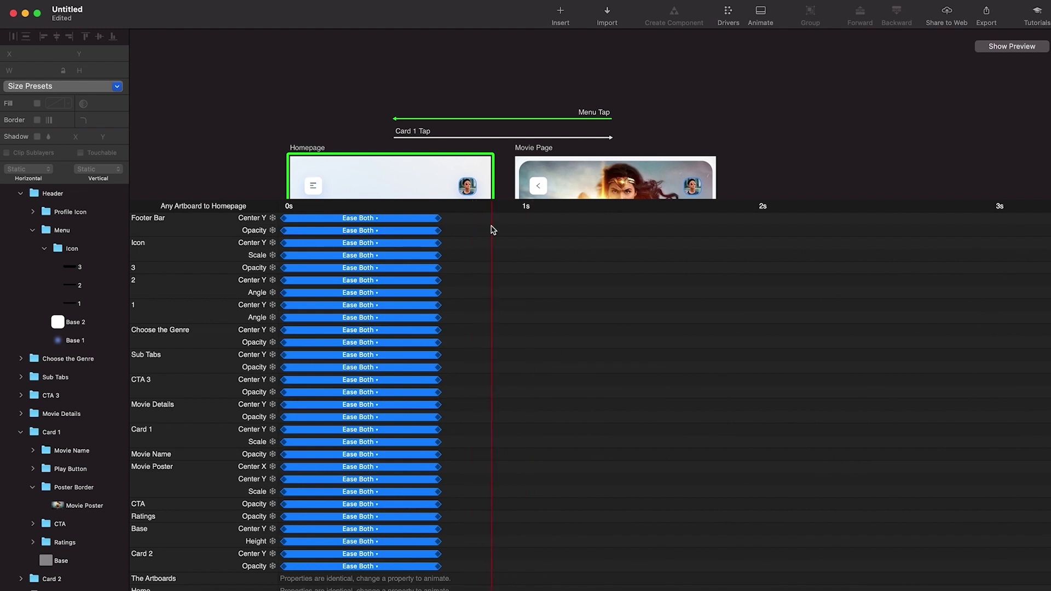
Step: Hide the animation timeline, open the preview and tap the Wonder Woman card to watch the Ease Both transition
{"action": "left_click_drag", "start_coordinate": [482, 206], "coordinate": [481, 489]}
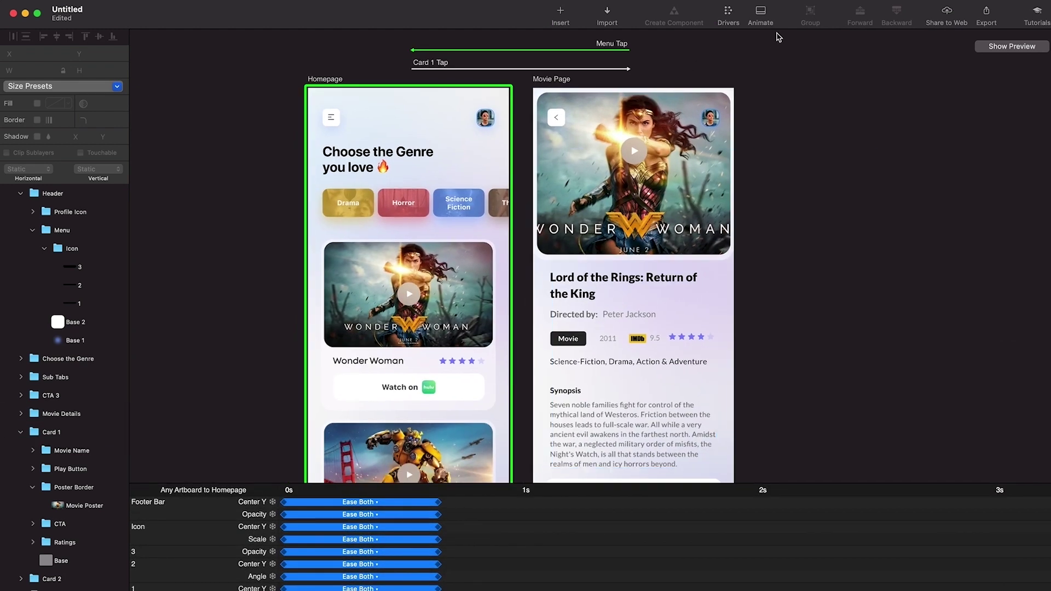
{"action": "left_click", "coordinate": [765, 12]}
{"action": "left_click", "coordinate": [984, 47]}
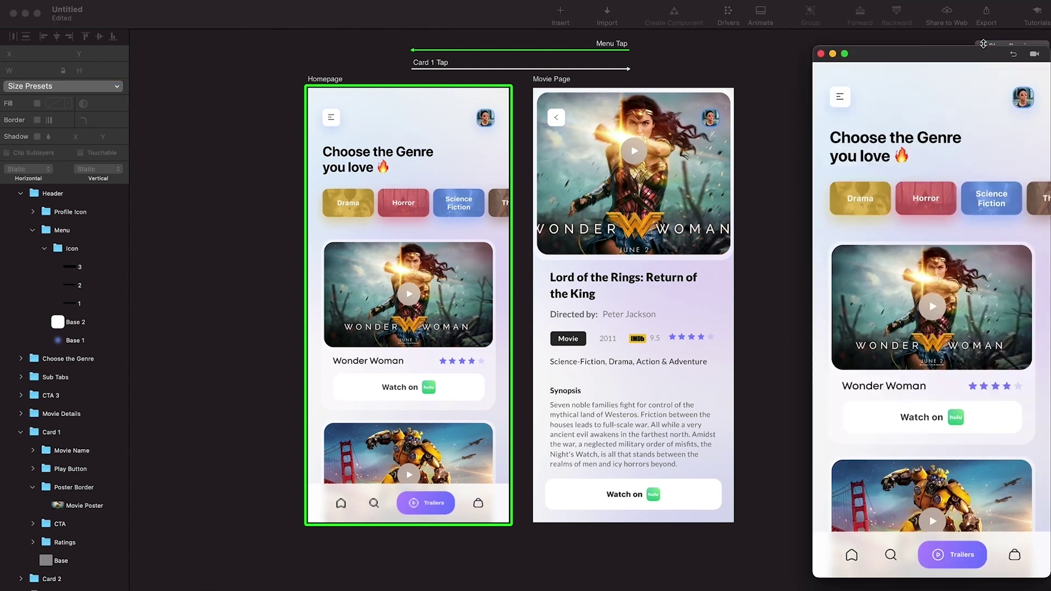
{"action": "left_click", "coordinate": [952, 296]}
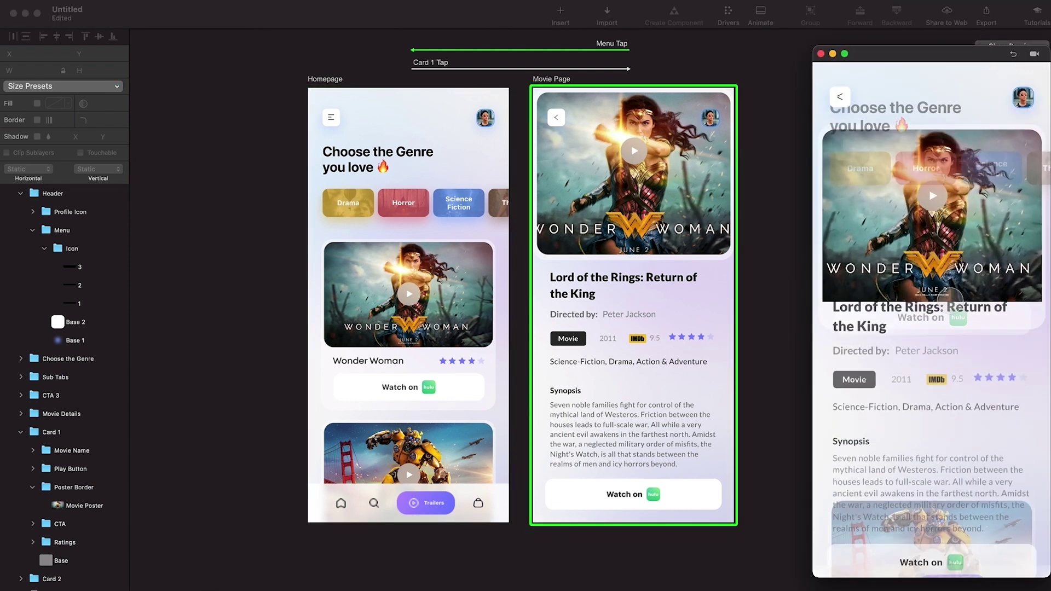
Step: Go back and forth between the Homepage and Movie Page in the preview to judge the Ease Both transitions
{"action": "left_click", "coordinate": [841, 97]}
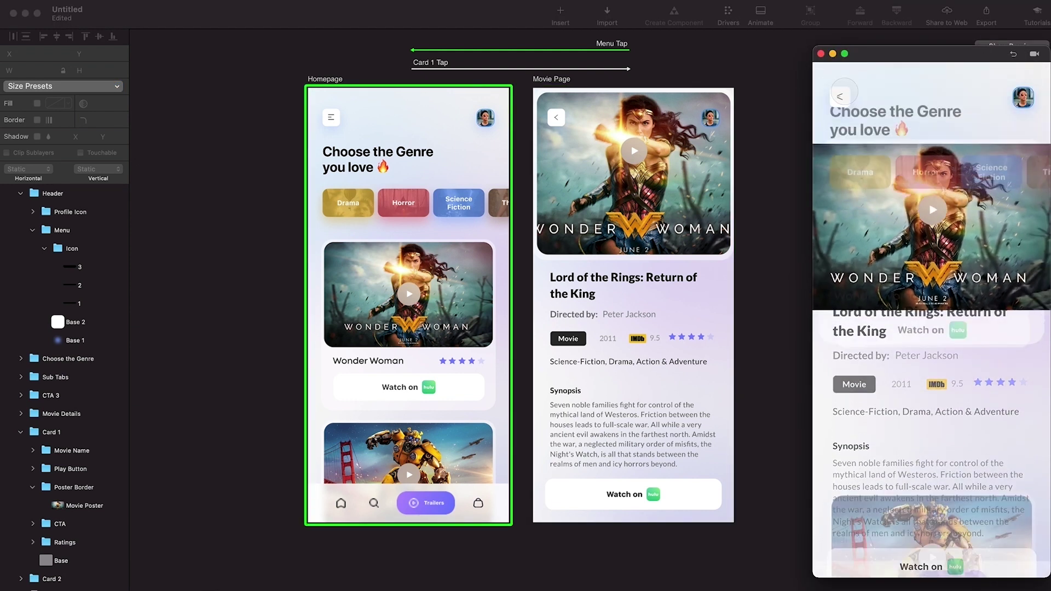
{"action": "left_click", "coordinate": [952, 321]}
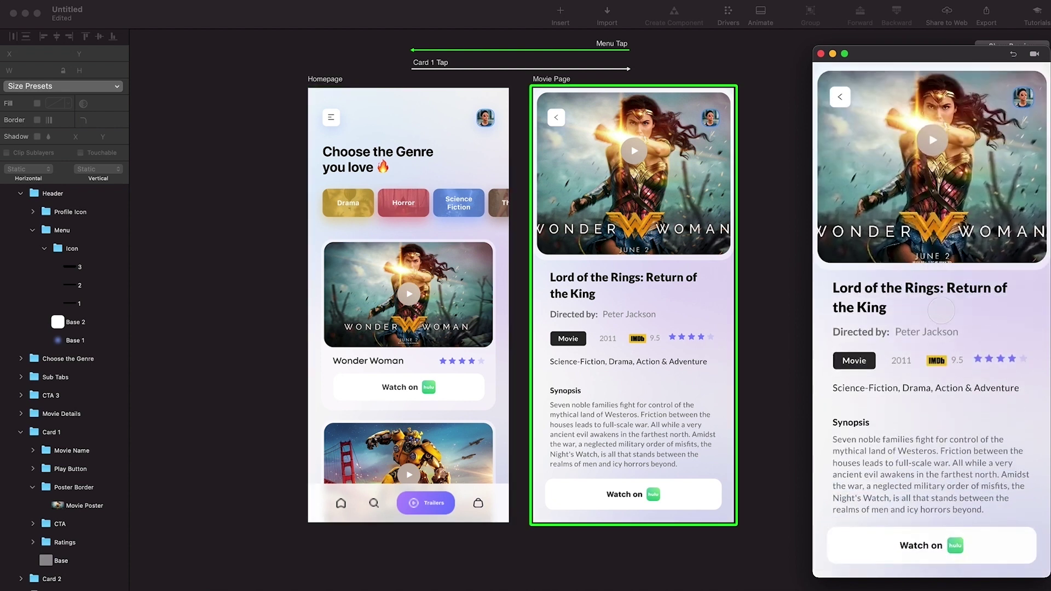
{"action": "left_click", "coordinate": [841, 96]}
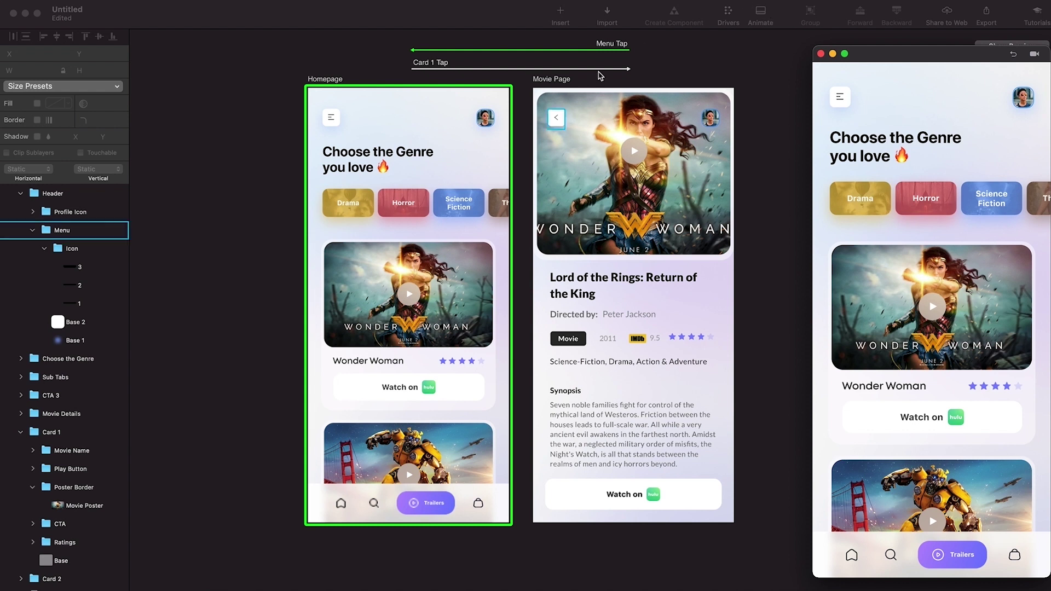
Step: Shorten all animated properties of the Card 1 Tap and Menu Tap transitions to about 0.35 s
{"action": "left_click", "coordinate": [548, 70]}
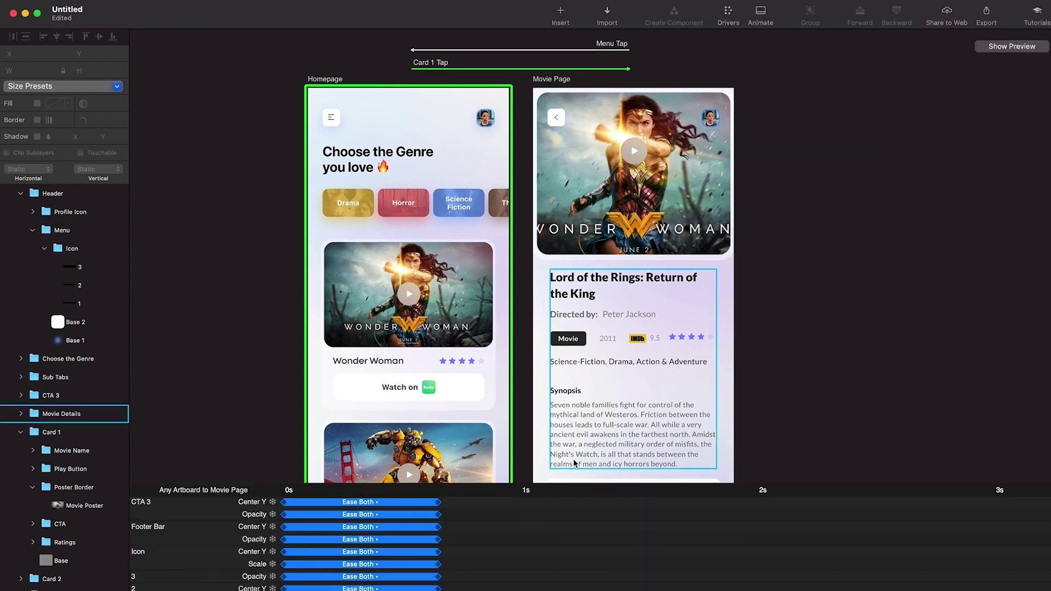
{"action": "left_click_drag", "start_coordinate": [557, 487], "coordinate": [565, 101]}
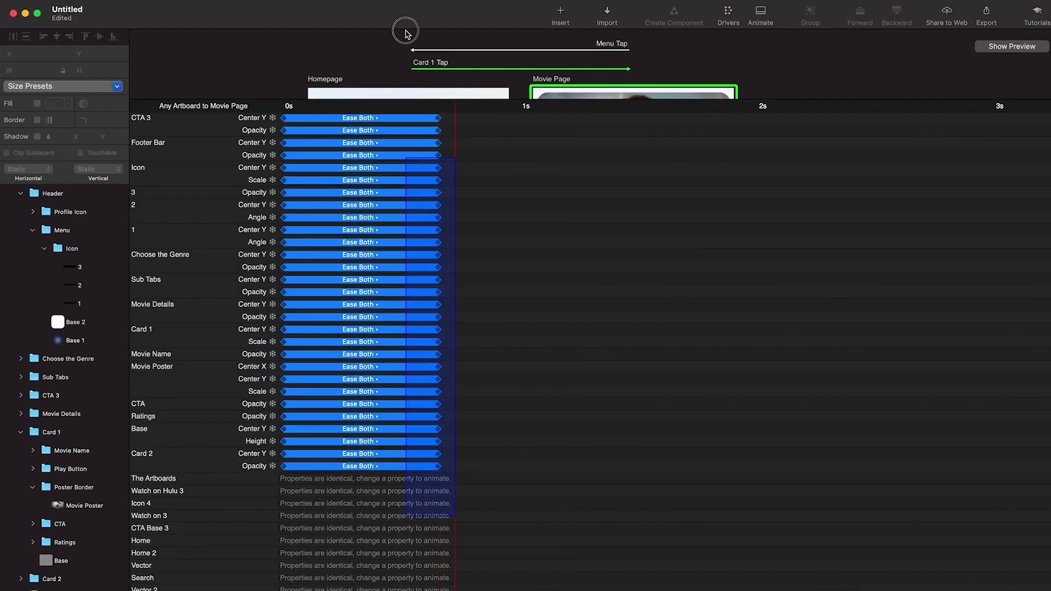
{"action": "left_click_drag", "start_coordinate": [437, 118], "coordinate": [366, 118]}
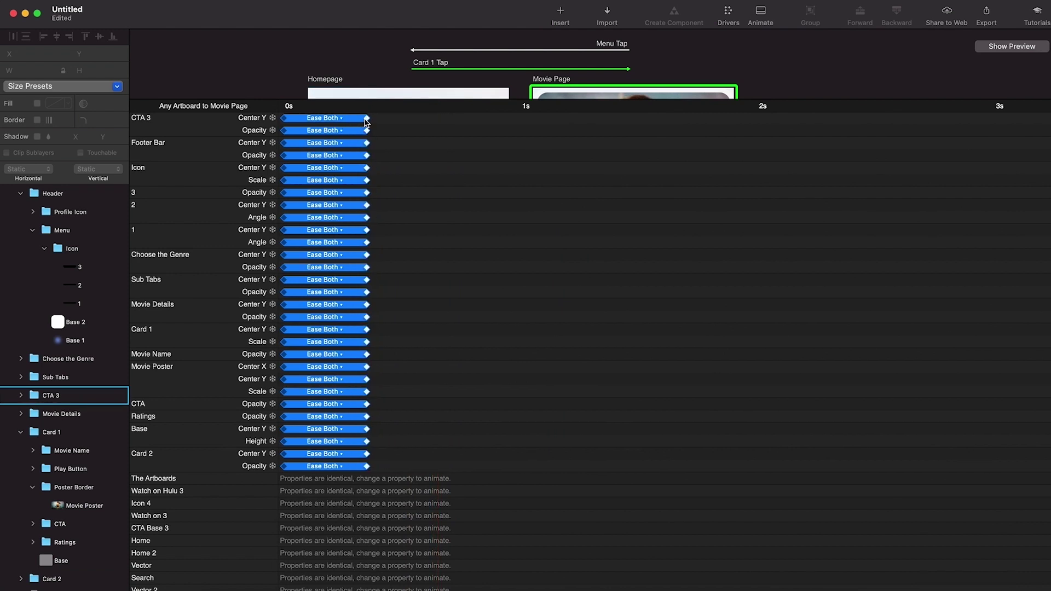
{"action": "left_click", "coordinate": [471, 51]}
{"action": "left_click_drag", "start_coordinate": [438, 118], "coordinate": [365, 126]}
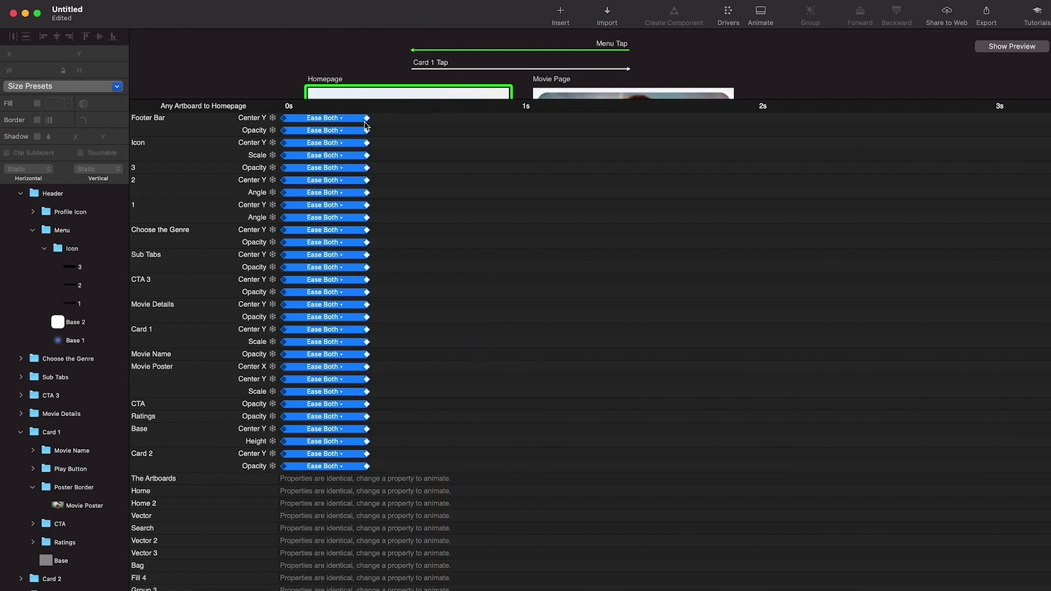
{"action": "left_click", "coordinate": [614, 70]}
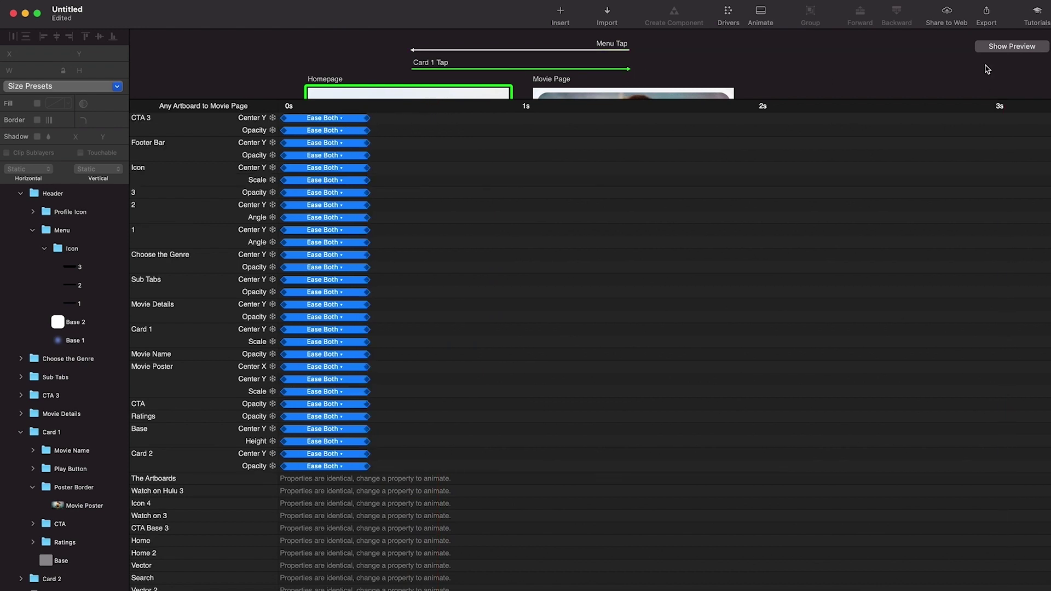
Step: Preview the shortened transitions in both directions between the Homepage and Movie Page, and close the preview
{"action": "left_click", "coordinate": [994, 48]}
{"action": "left_click", "coordinate": [839, 97]}
{"action": "left_click", "coordinate": [953, 300]}
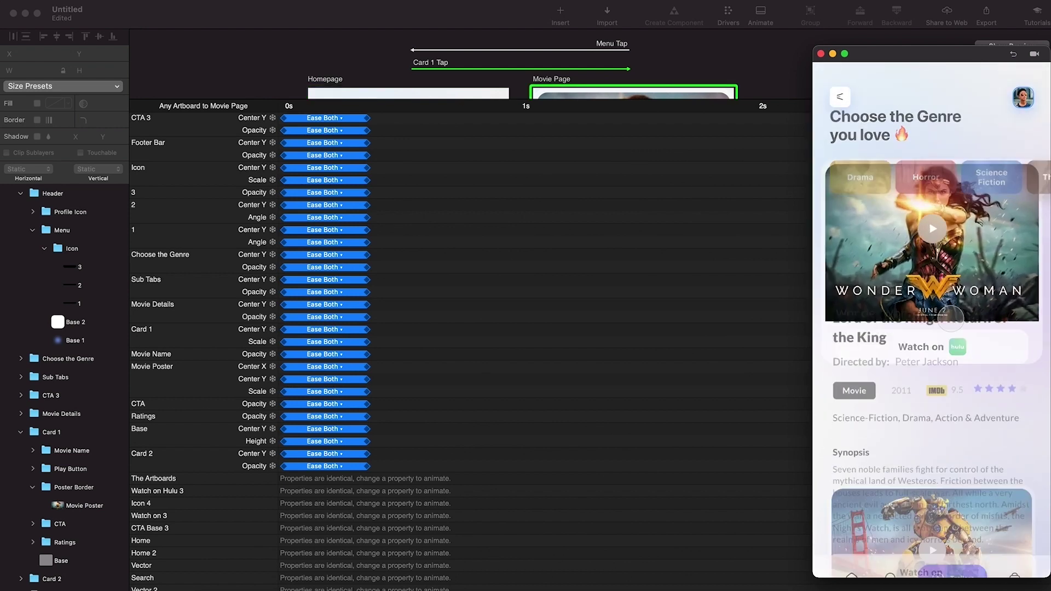
{"action": "left_click", "coordinate": [840, 97]}
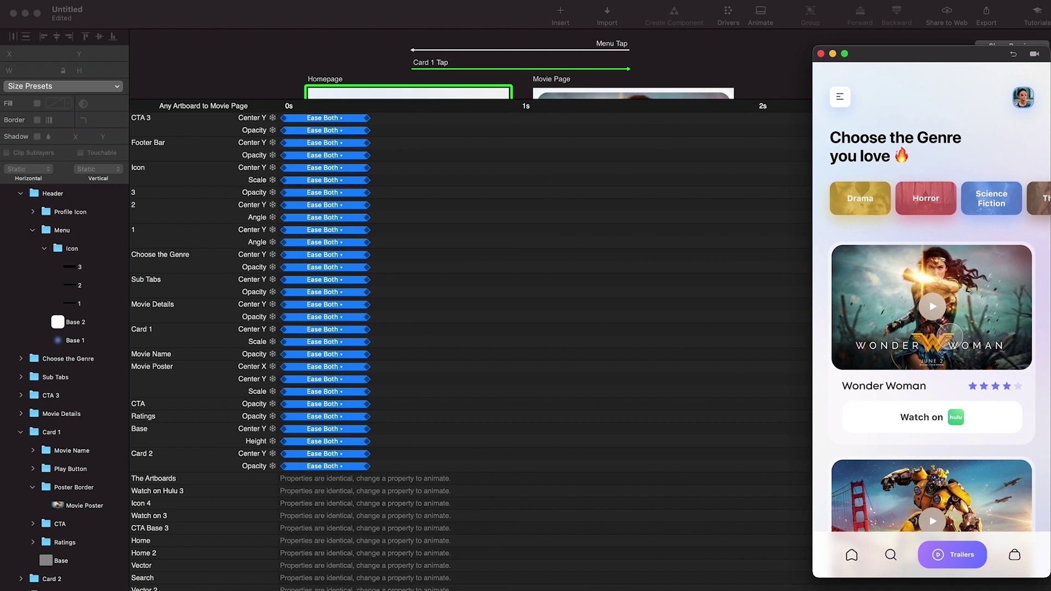
{"action": "left_click", "coordinate": [952, 334]}
{"action": "left_click", "coordinate": [840, 97]}
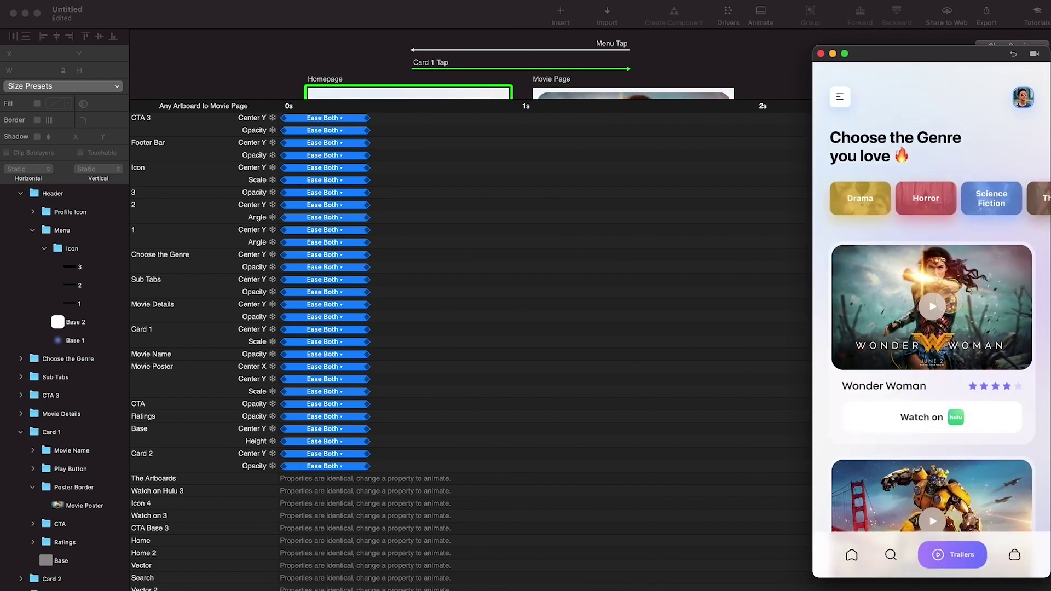
{"action": "key", "text": "super+p"}
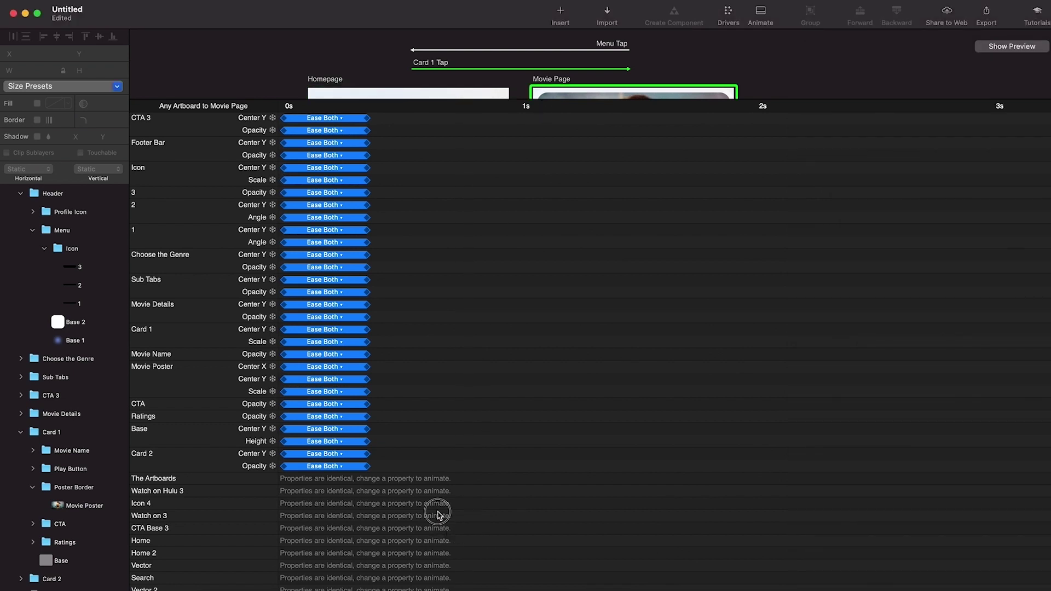
Step: Change the easing of all animated properties in the Card 1 Tap and Menu Tap transitions to Spring
{"action": "left_click", "coordinate": [315, 122]}
{"action": "left_click", "coordinate": [322, 119]}
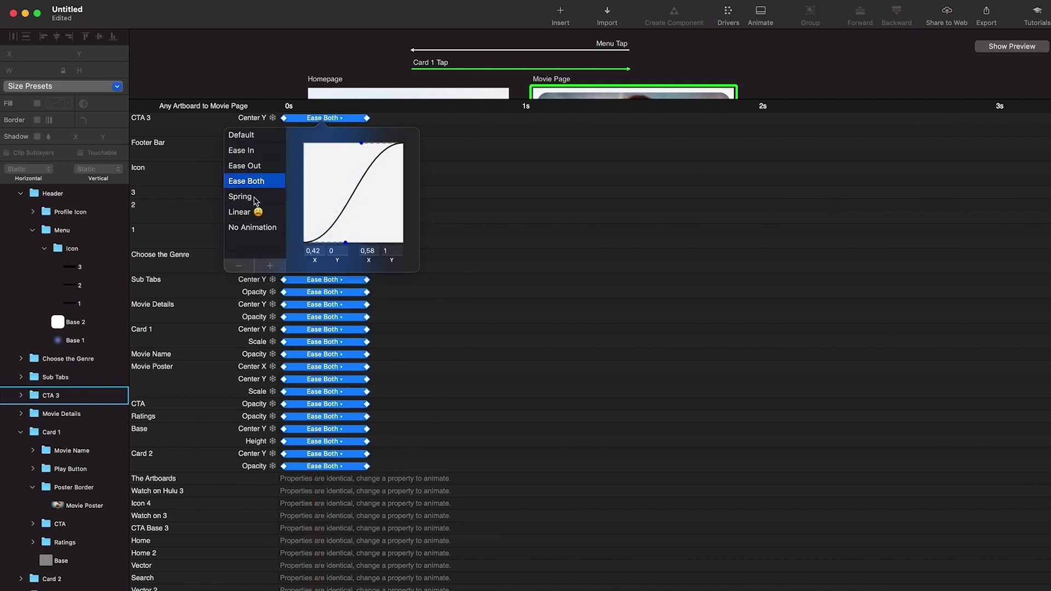
{"action": "left_click", "coordinate": [253, 198]}
{"action": "left_click", "coordinate": [490, 50]}
{"action": "left_click", "coordinate": [447, 511]}
{"action": "left_click_drag", "start_coordinate": [447, 511], "coordinate": [270, 103]}
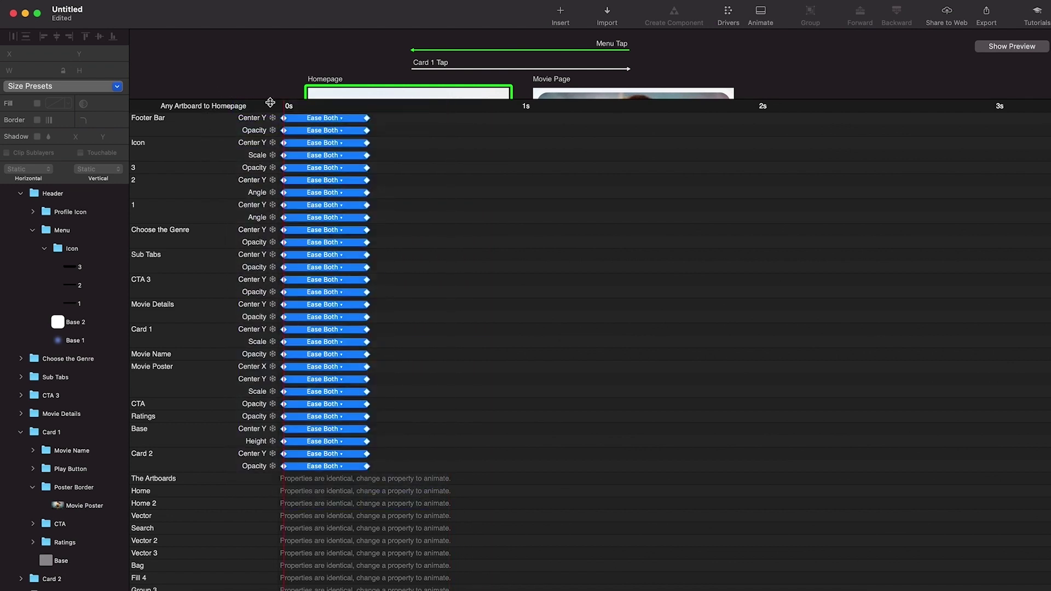
{"action": "left_click", "coordinate": [332, 143]}
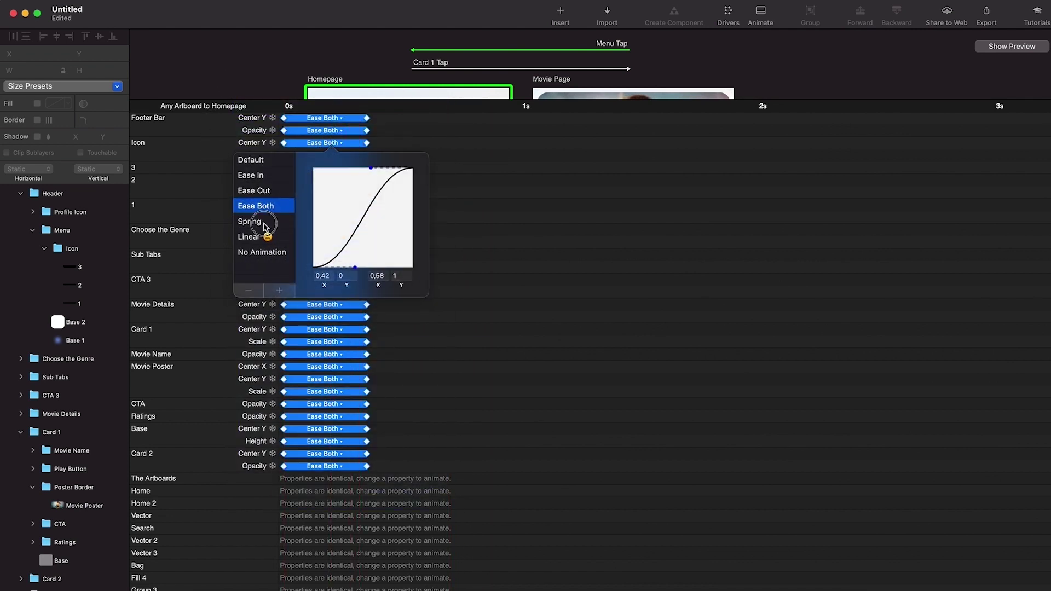
{"action": "left_click", "coordinate": [265, 227]}
Step: Preview the Spring transitions repeatedly between the Homepage and Movie Page, and close the preview and the animation timeline
{"action": "key", "text": "super+p"}
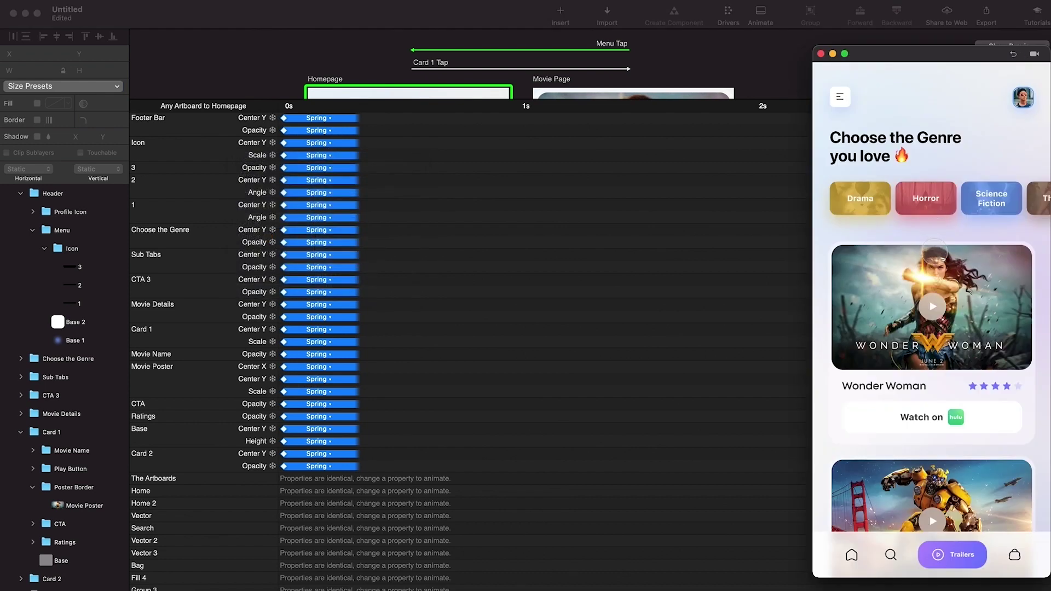
{"action": "left_click", "coordinate": [840, 97]}
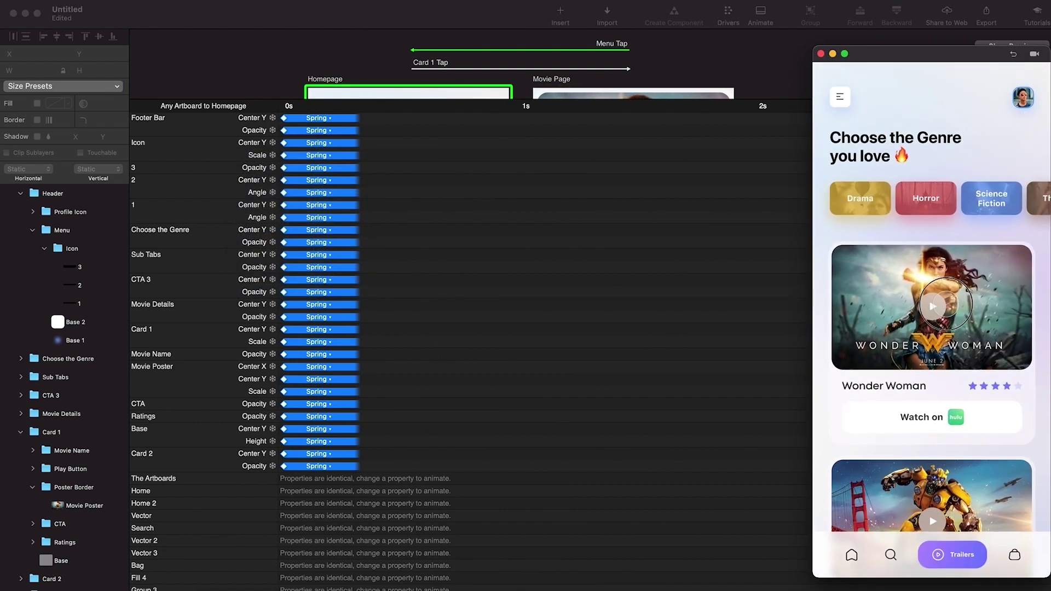
{"action": "left_click", "coordinate": [843, 104]}
{"action": "left_click", "coordinate": [958, 323]}
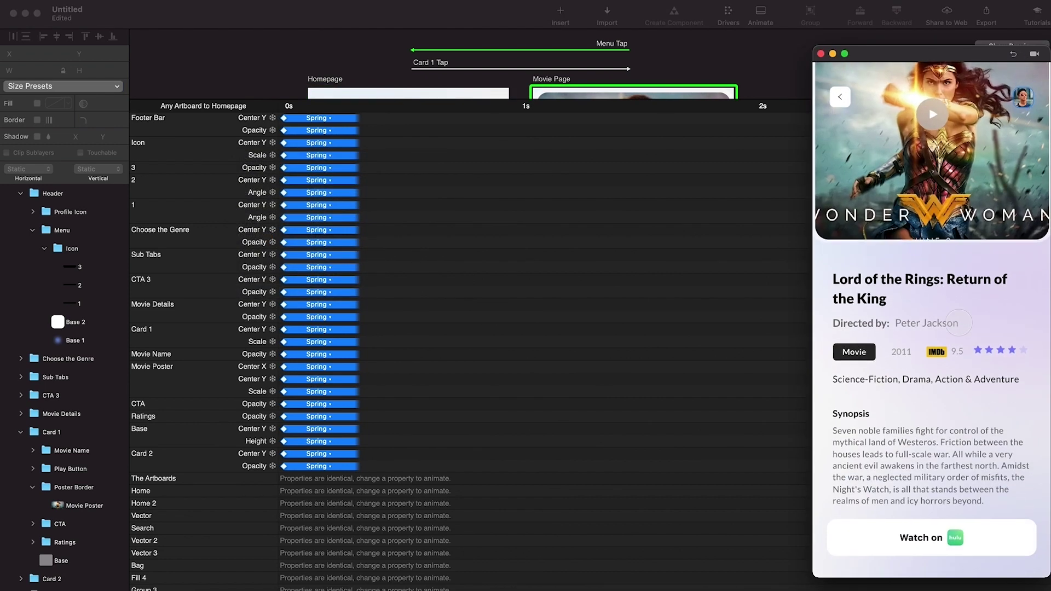
{"action": "left_click", "coordinate": [840, 97]}
{"action": "left_click", "coordinate": [959, 324]}
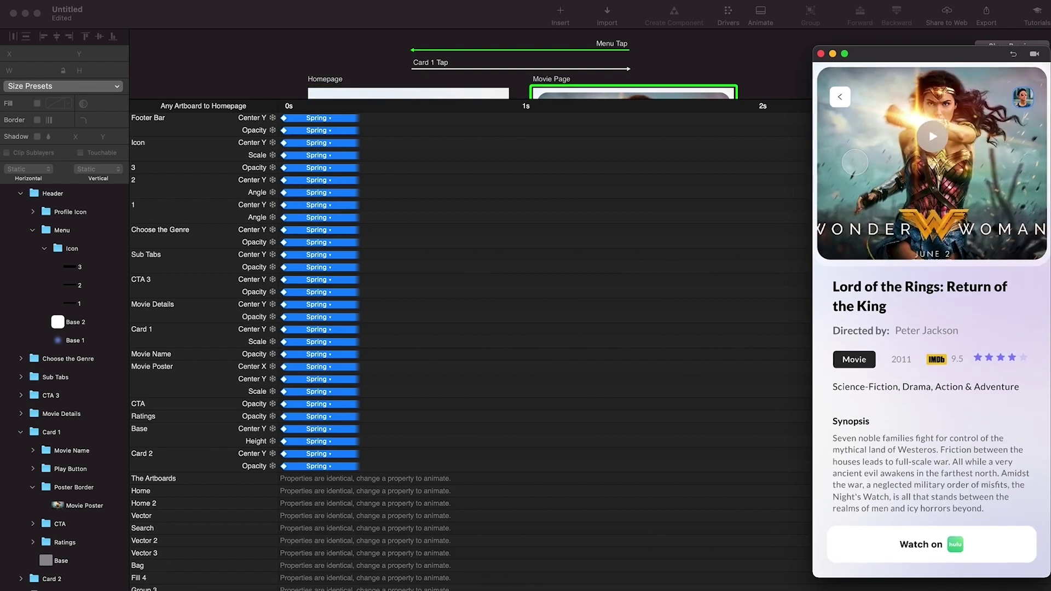
{"action": "left_click", "coordinate": [839, 95]}
{"action": "left_click", "coordinate": [974, 367]}
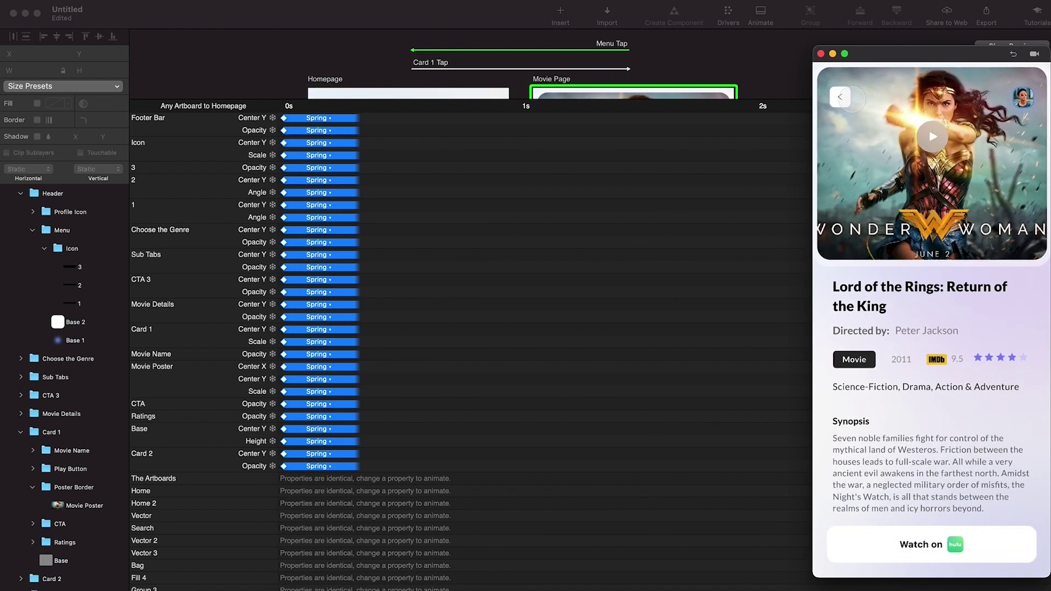
{"action": "left_click", "coordinate": [840, 97]}
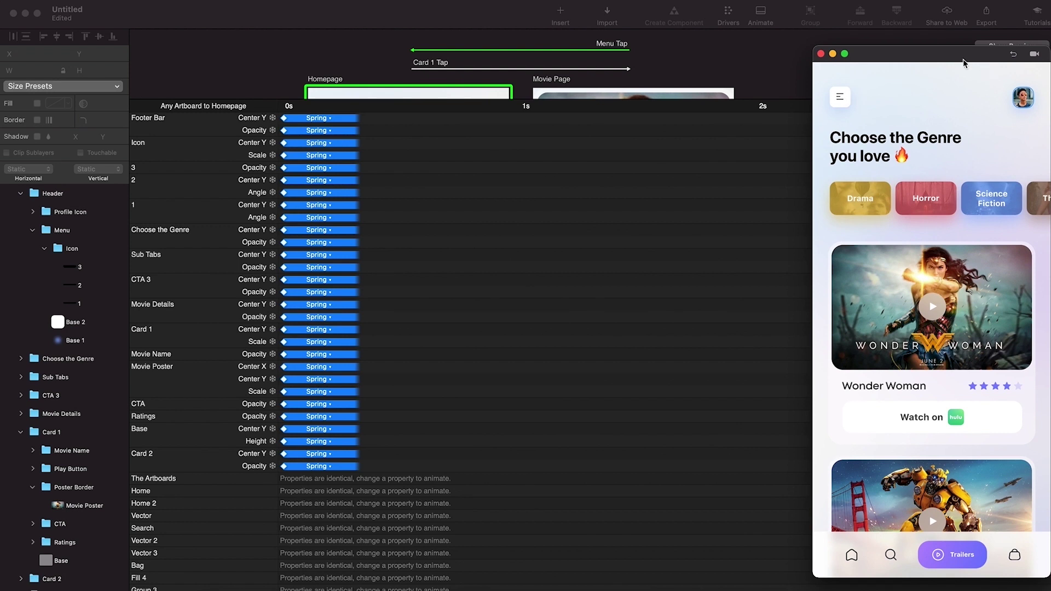
{"action": "key", "text": "super+w"}
{"action": "left_click", "coordinate": [761, 14]}
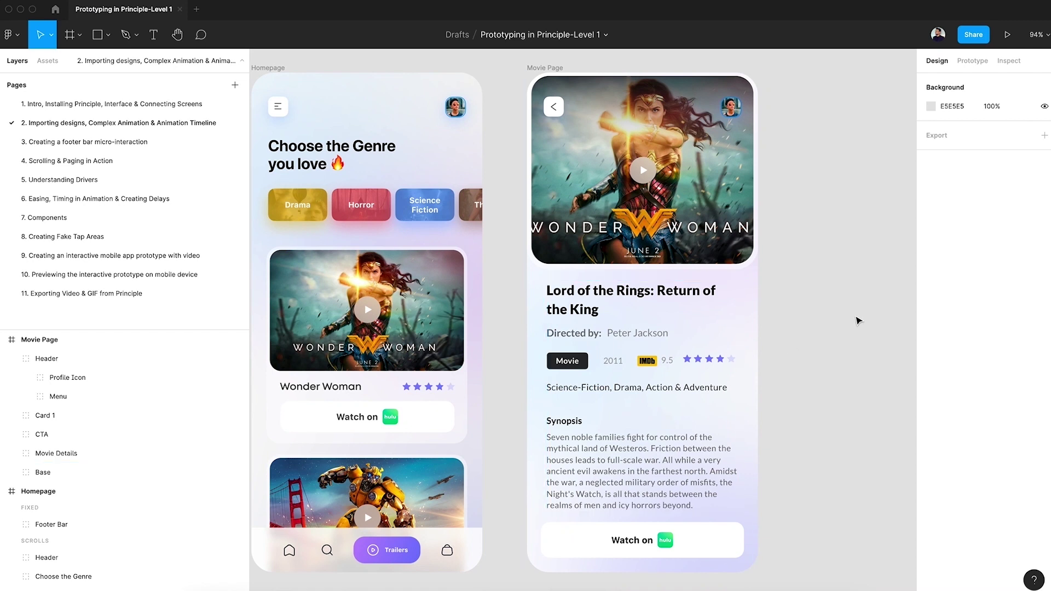
Step: Look over the original Homepage and Movie Page designs in Figma and return to Principle
{"action": "scroll", "coordinate": [853, 321], "scroll_direction": "left", "scroll_amount": 2}
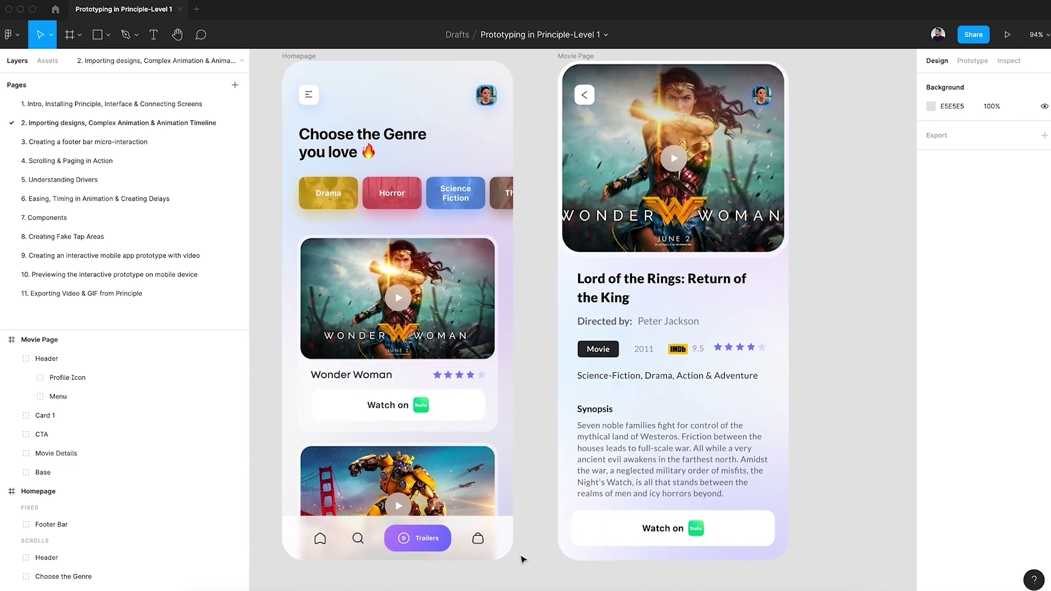
{"action": "left_click", "coordinate": [562, 570]}
{"action": "scroll", "coordinate": [836, 318], "scroll_direction": "up", "scroll_amount": 3}
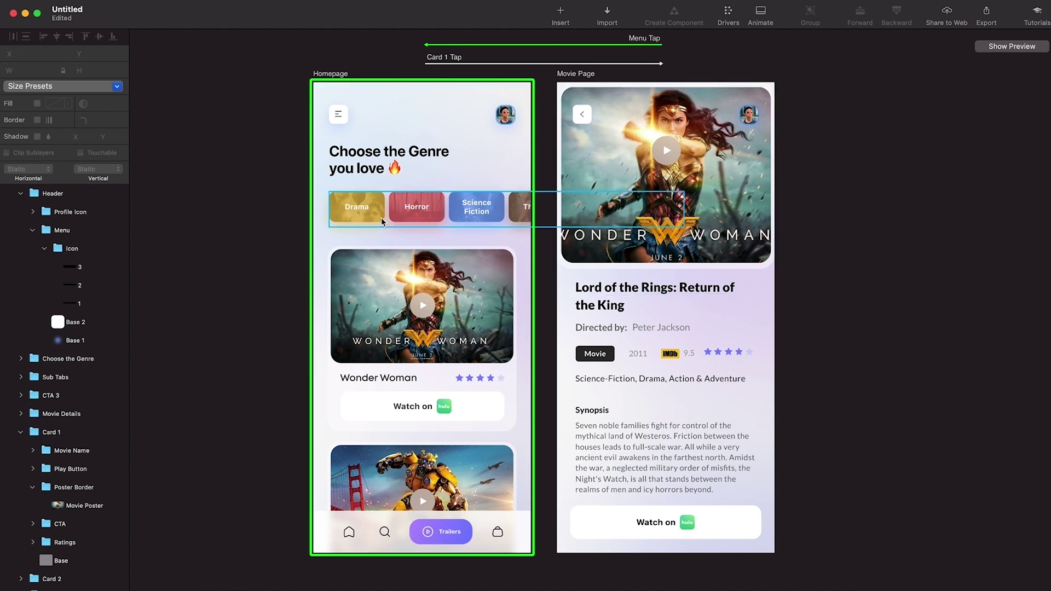
Step: Inspect the Homepage's Sub Tabs and the Movie Page's Movie Details groups, and check the Movie Page in the preview
{"action": "left_click", "coordinate": [399, 222]}
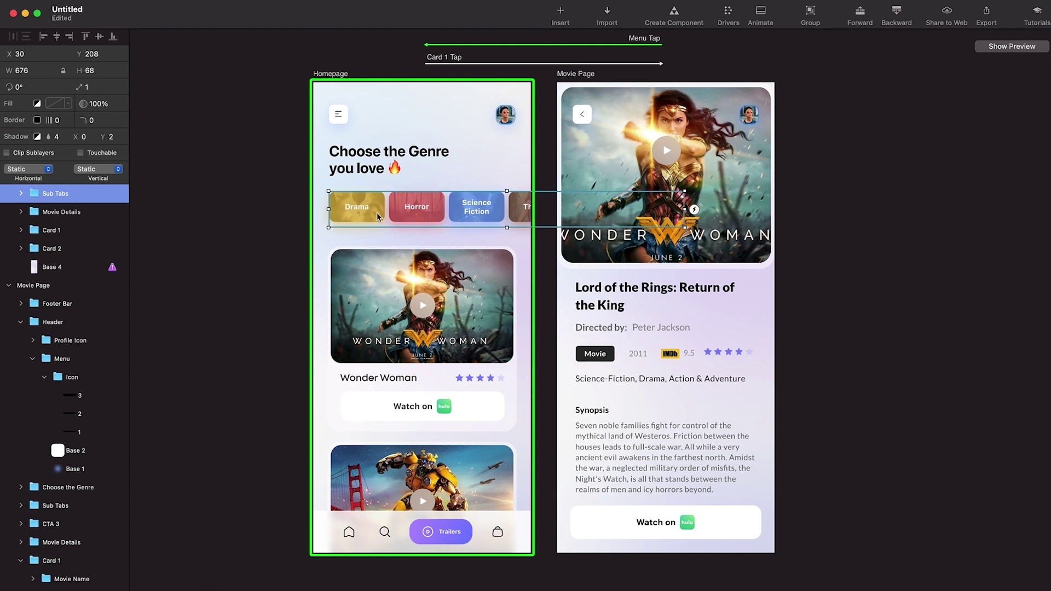
{"action": "left_click", "coordinate": [665, 285]}
{"action": "key", "text": "super+p"}
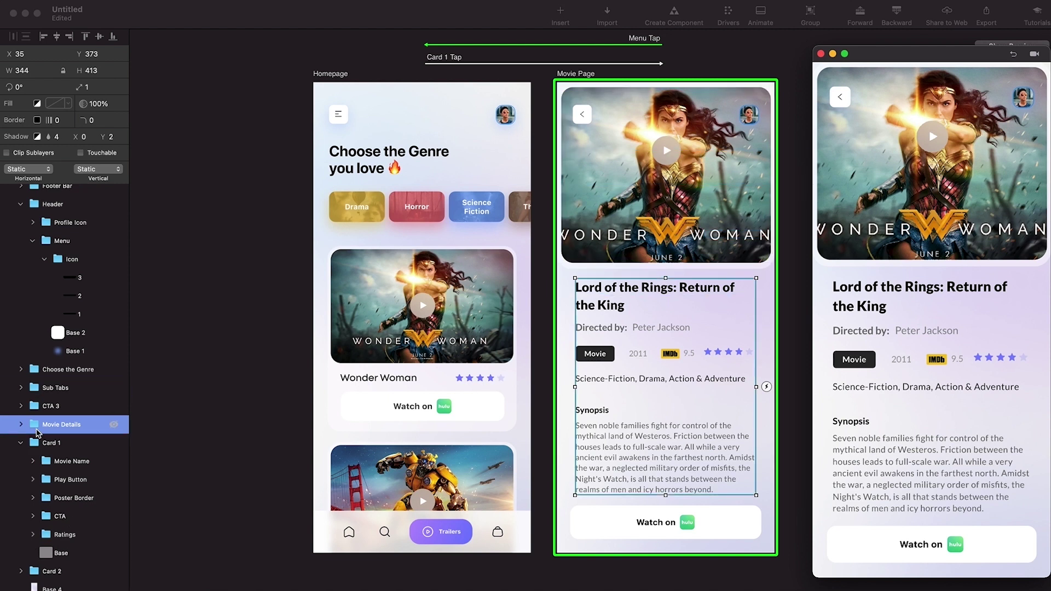
{"action": "key", "text": "super+p"}
Step: Move the Movie Page's Play Button down on the poster to Y 118
{"action": "left_click", "coordinate": [73, 482]}
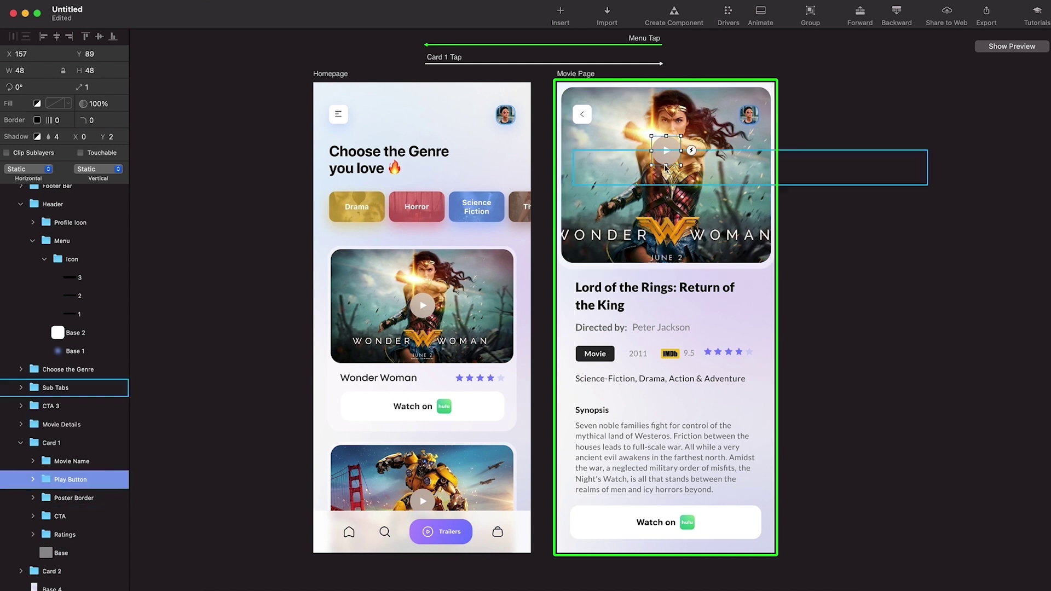
{"action": "key", "text": "shift+Down"}
{"action": "key", "text": "shift+Down"}
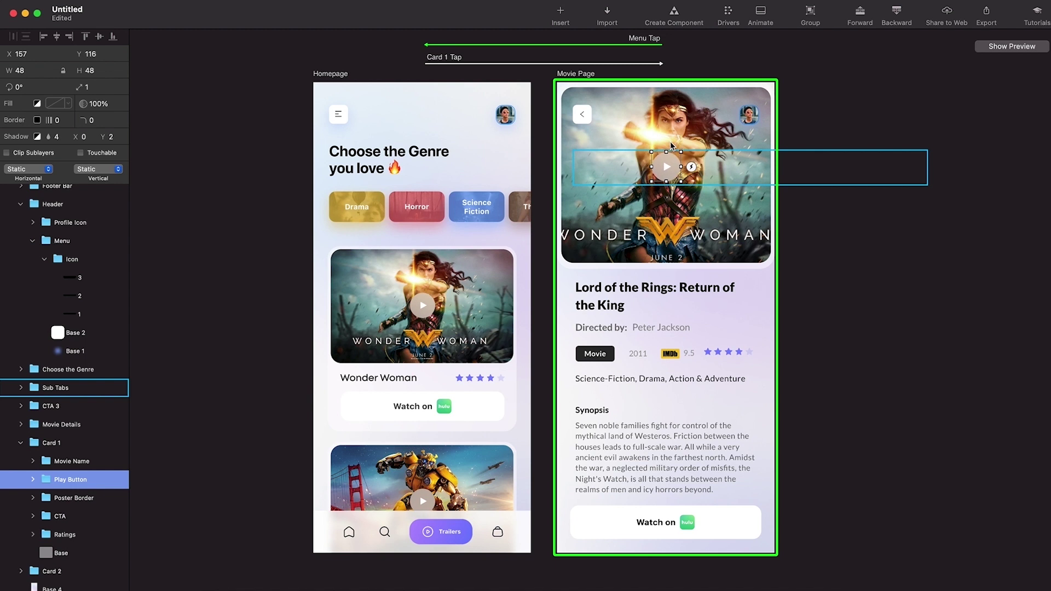
Step: Preview the Play Button's movement when going to the Homepage and back to the Movie Page
{"action": "left_click", "coordinate": [1022, 42]}
{"action": "left_click", "coordinate": [847, 98]}
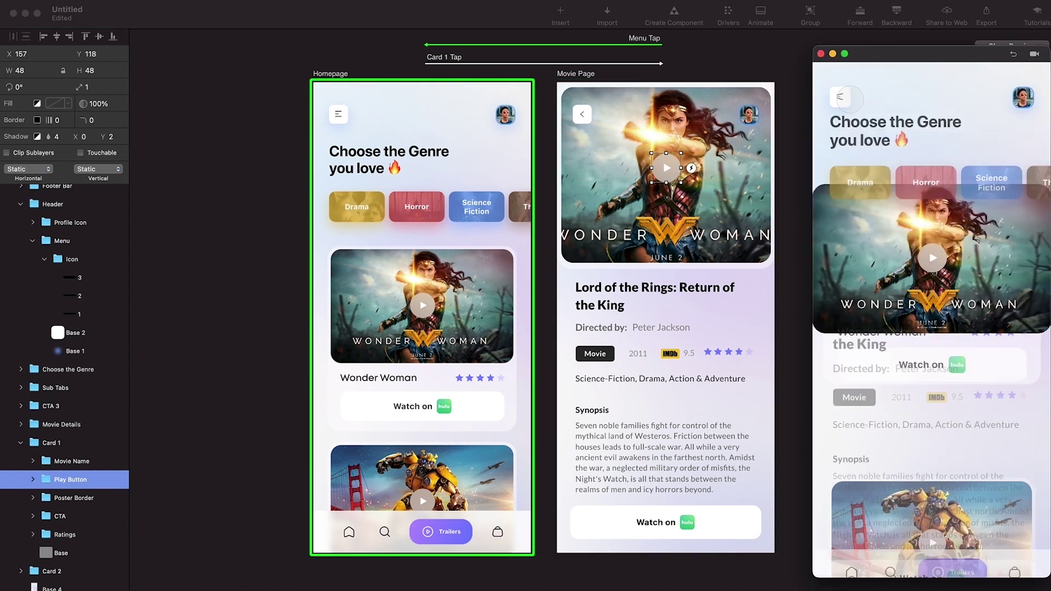
{"action": "left_click", "coordinate": [932, 306]}
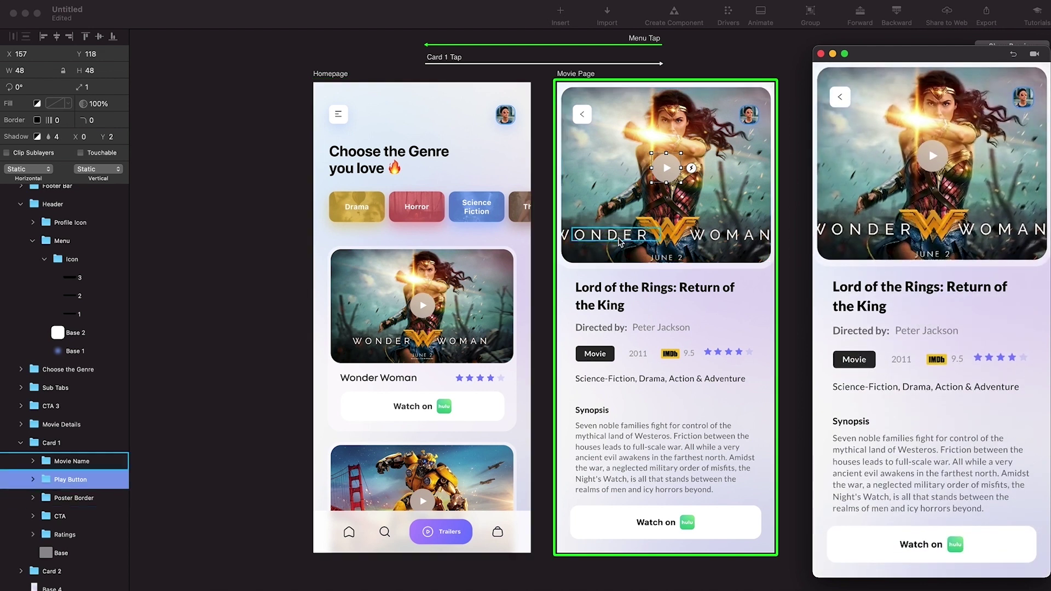
Step: Nudge the Movie Page's Play Button further down the poster to about Y 125
{"action": "left_click", "coordinate": [668, 185]}
{"action": "key", "text": "Down"}
{"action": "key", "text": "Down"}
{"action": "key", "text": "Down"}
{"action": "key", "text": "Down"}
{"action": "key", "text": "Down"}
{"action": "key", "text": "Down"}
{"action": "key", "text": "Down"}
{"action": "key", "text": "Down"}
{"action": "key", "text": "Down"}
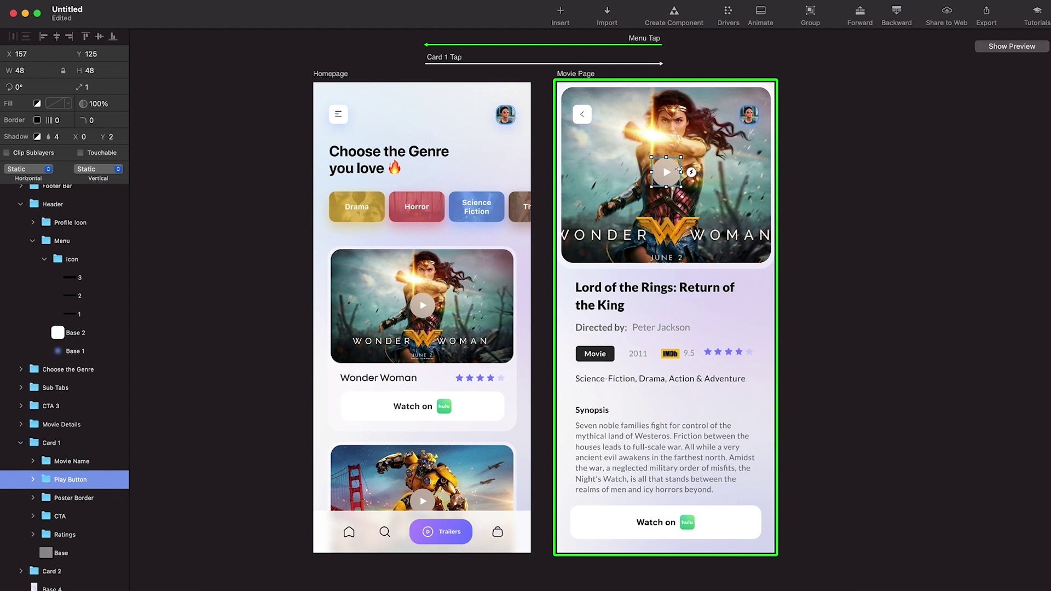
Step: Check the repositioned Play Button by replaying the card and back-arrow transitions in the preview
{"action": "left_click", "coordinate": [1012, 46]}
{"action": "left_click", "coordinate": [932, 328]}
{"action": "left_click", "coordinate": [839, 96]}
{"action": "left_click", "coordinate": [931, 304]}
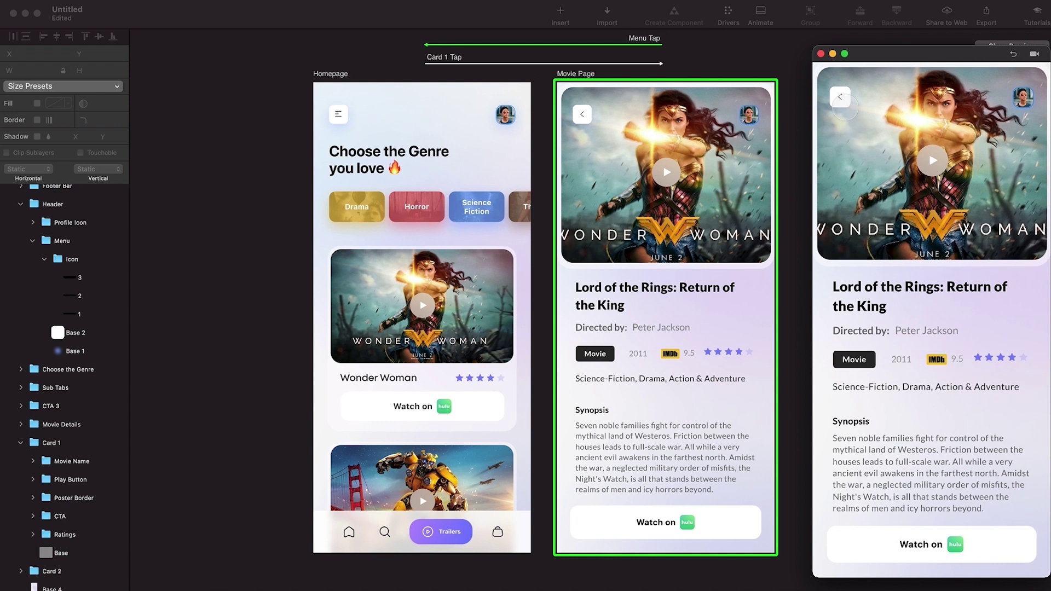
{"action": "left_click", "coordinate": [840, 97]}
{"action": "left_click", "coordinate": [931, 307]}
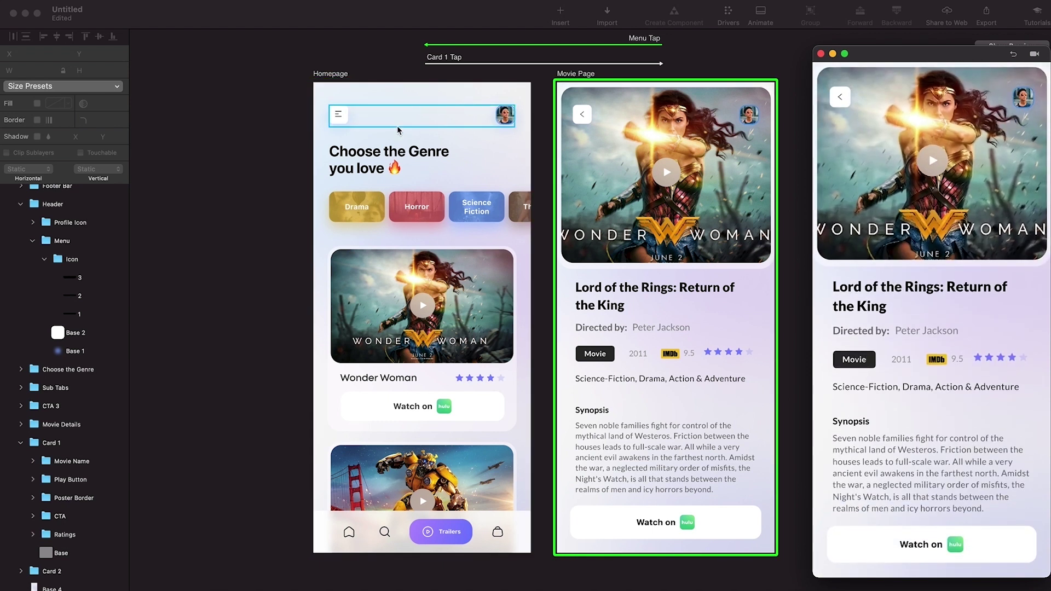
Step: Select the Sub Tabs group on the Homepage artboard
{"action": "left_click", "coordinate": [473, 219]}
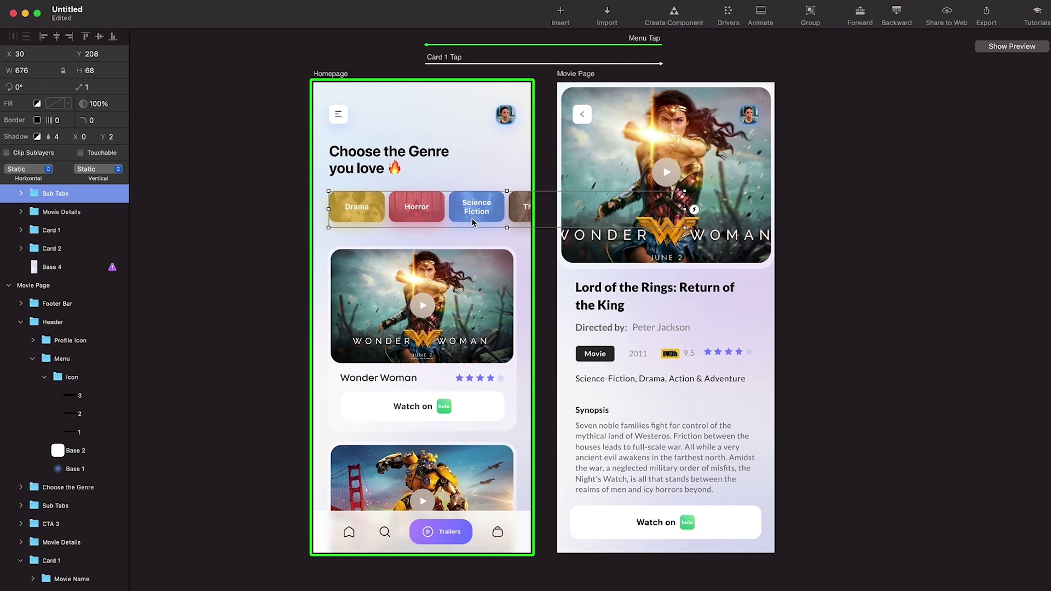